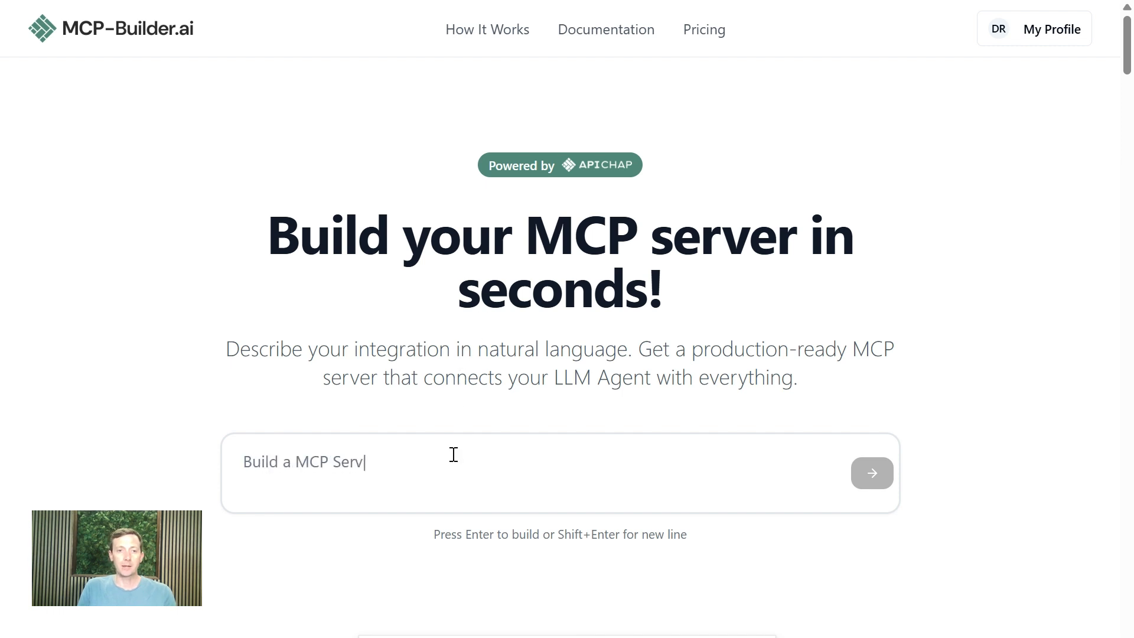
- Start the server description with "Lets create an AI Agent that is able to create tickets in JIra by the users input."
{"action": "left_click", "coordinate": [549, 452]}
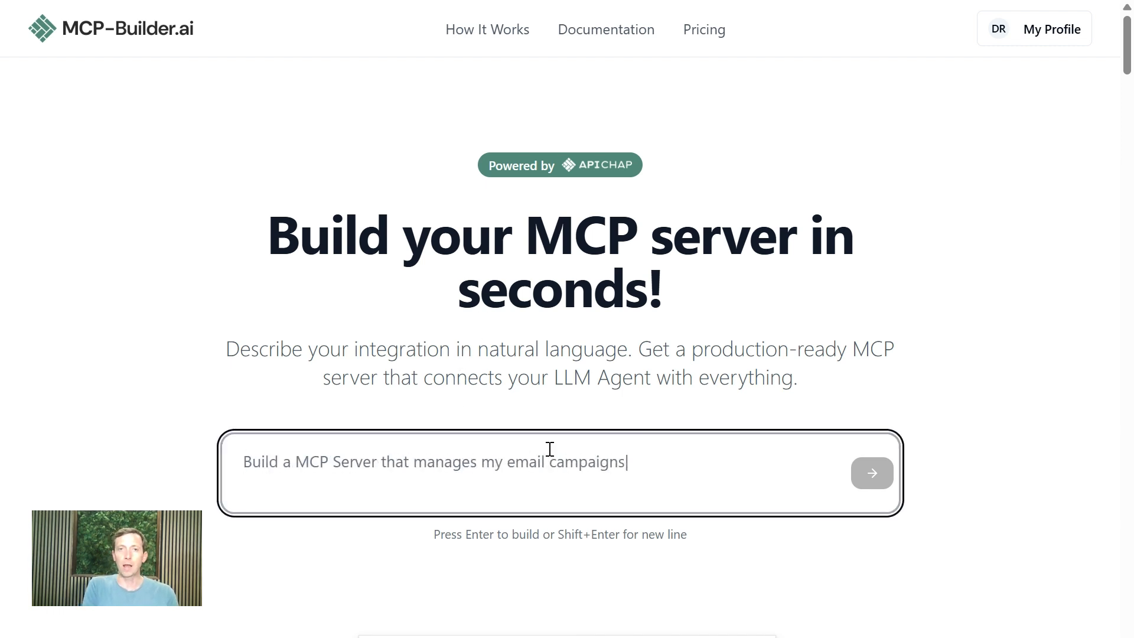
{"action": "type", "text": "Lets "}
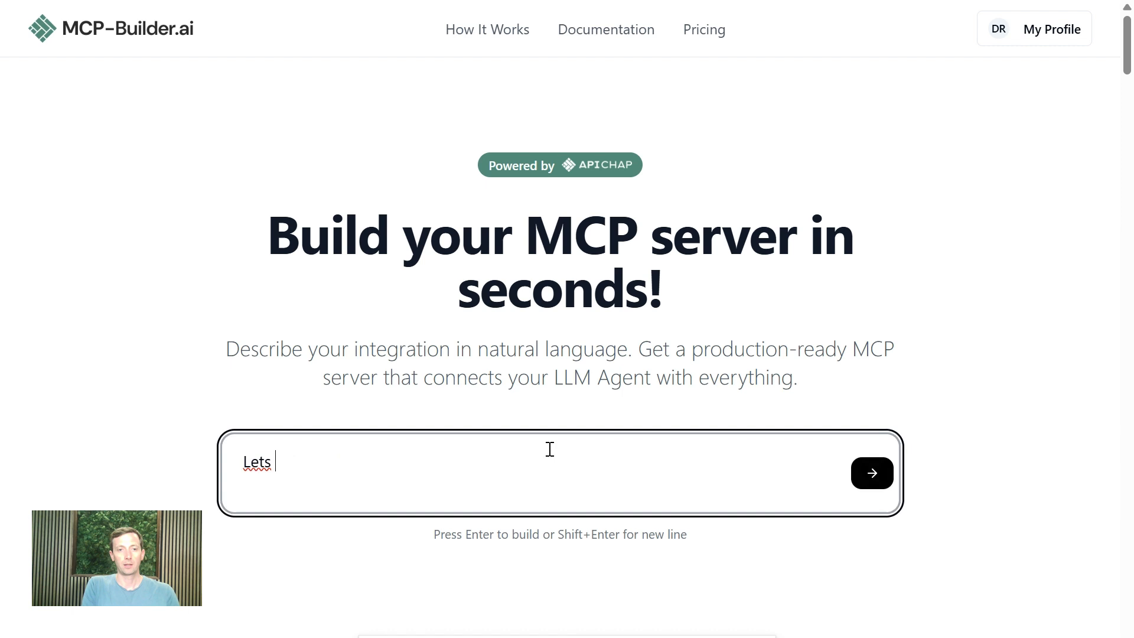
{"action": "type", "text": "create an AI A"}
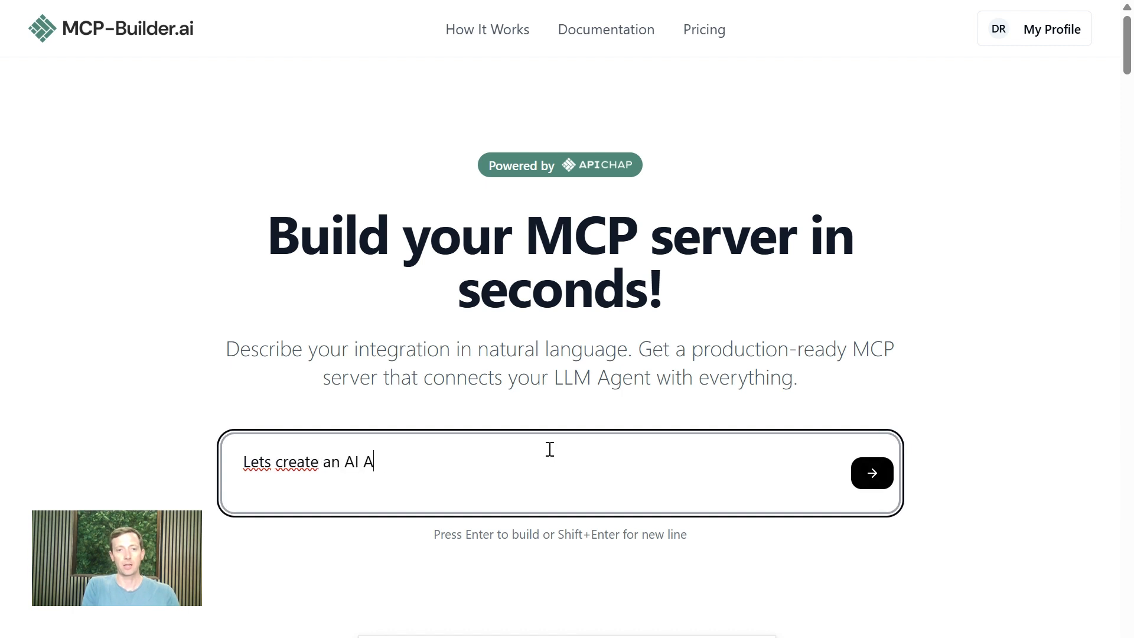
{"action": "type", "text": "gent that is ab"}
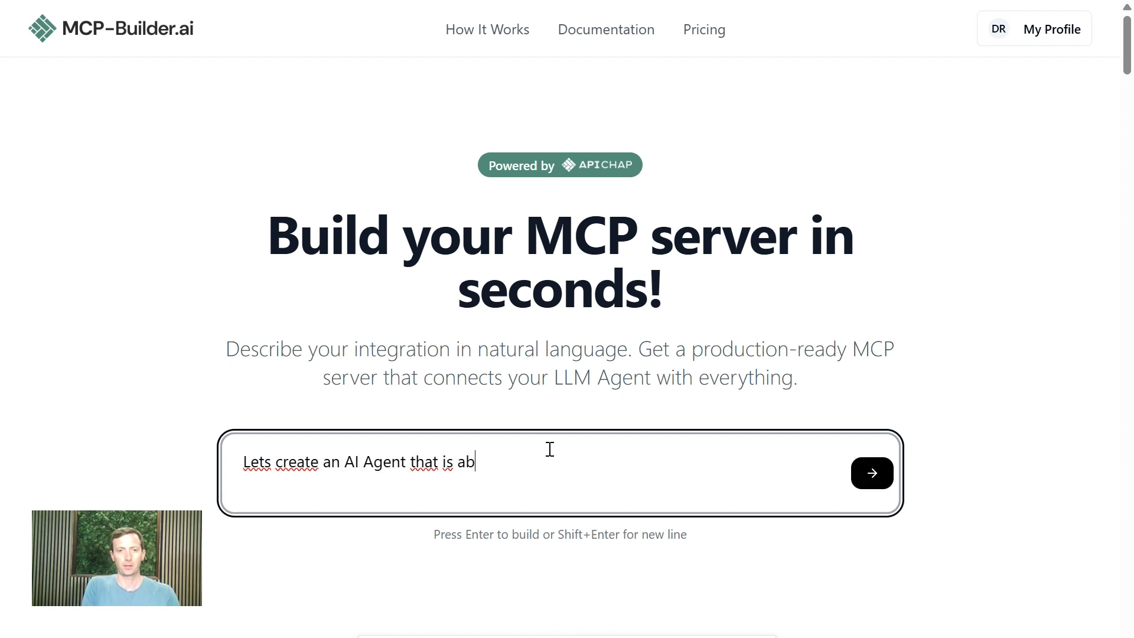
{"action": "type", "text": "le to create tick"}
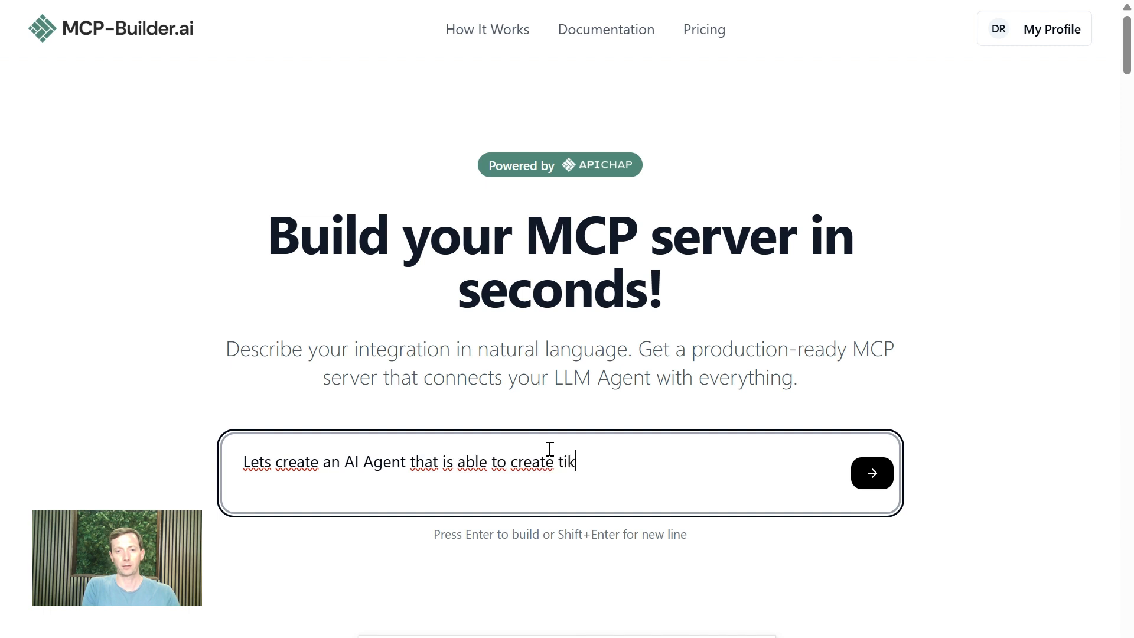
{"action": "key", "text": "BackSpace"}
{"action": "type", "text": "ckets in "}
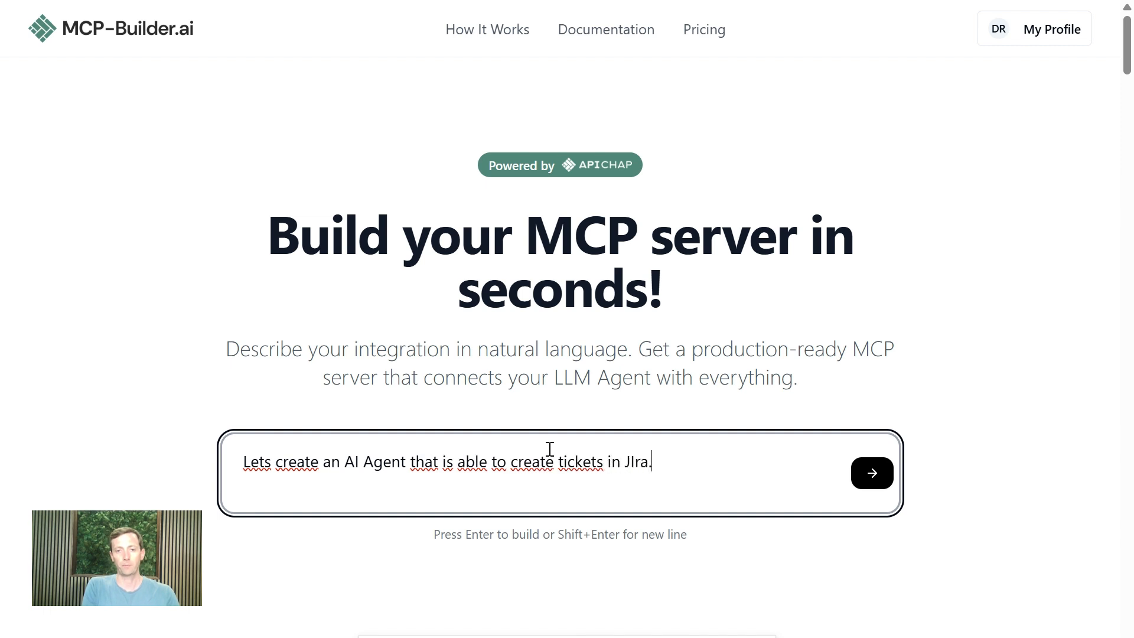
{"action": "type", "text": "JIra by the users"}
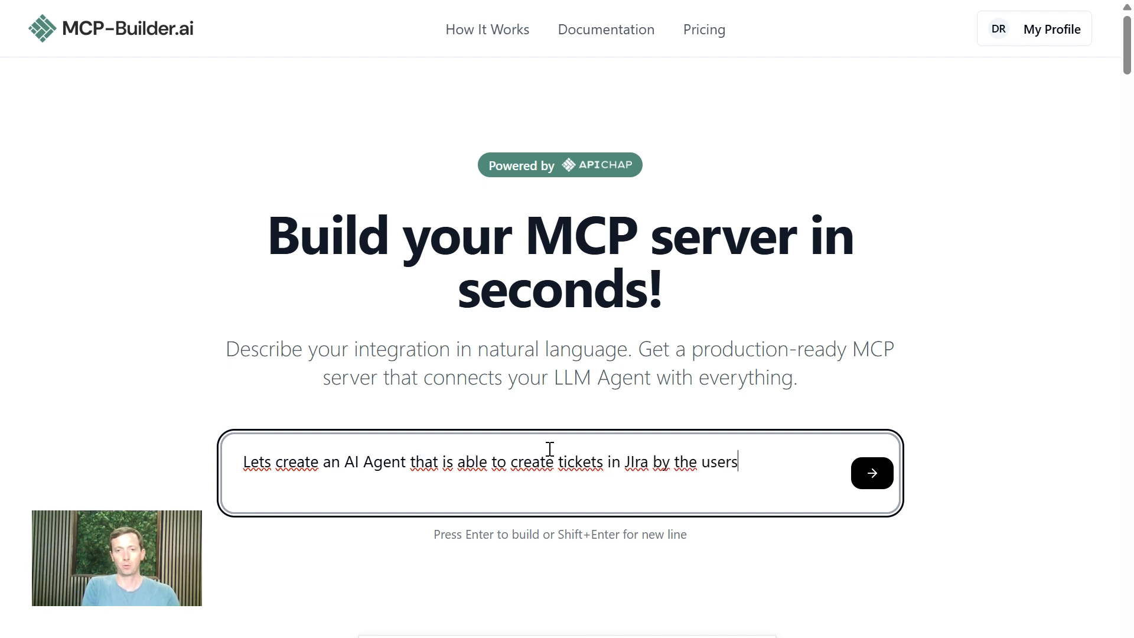
{"action": "type", "text": " input. The inpu"}
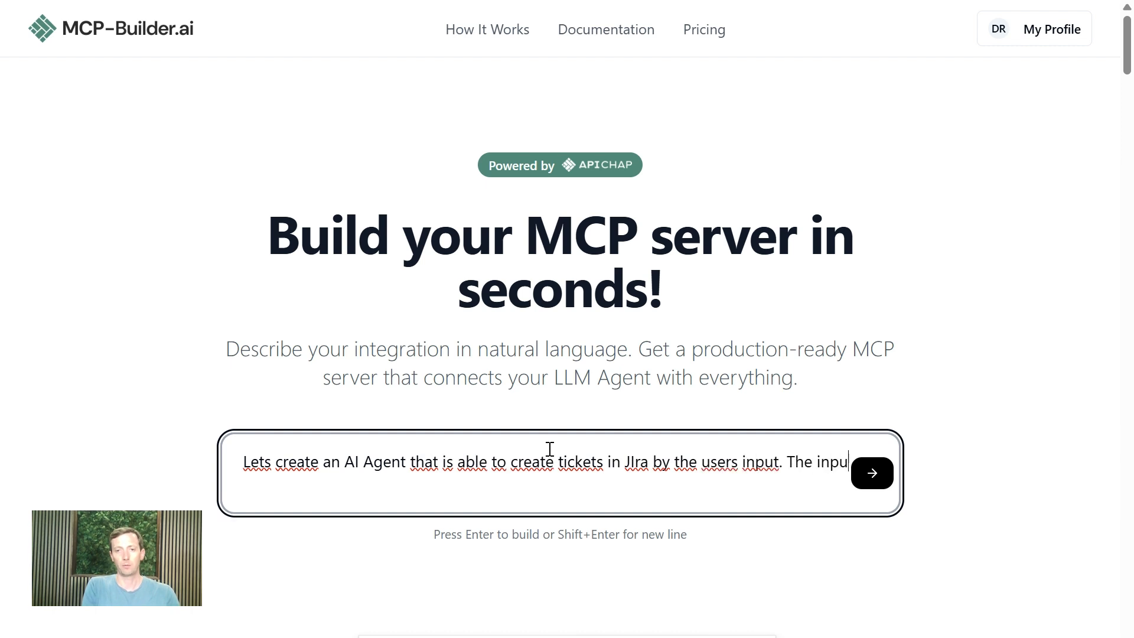
- Complete the server description with the sentence "The input is a summary, text, issueType and the projectKey"
{"action": "type", "text": " summar"}
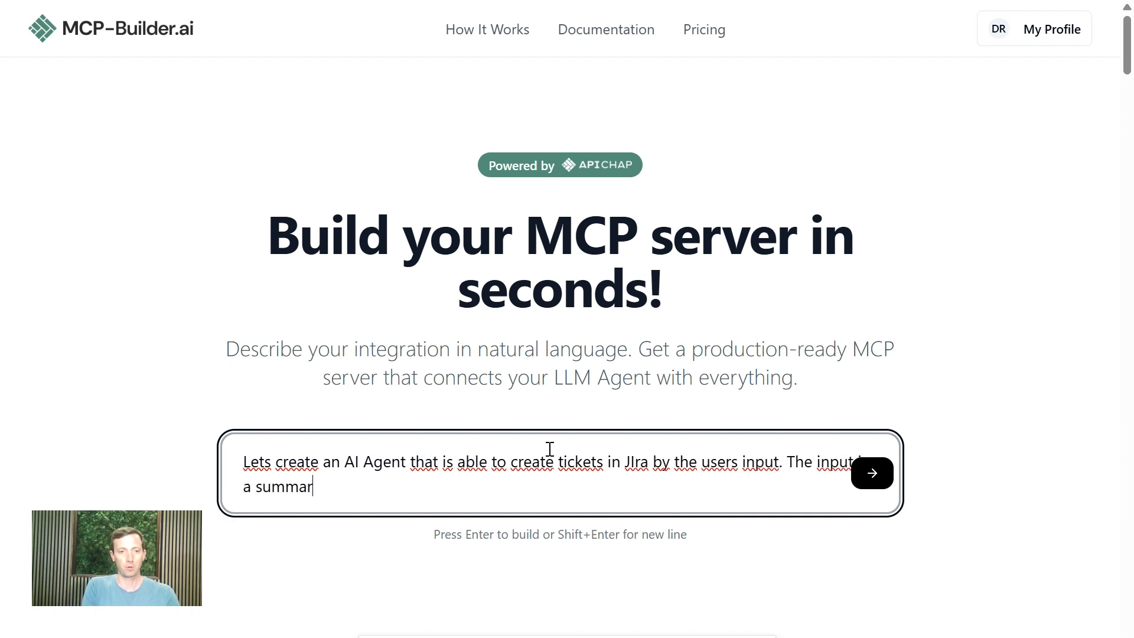
{"action": "type", "text": "y, tesxt"}
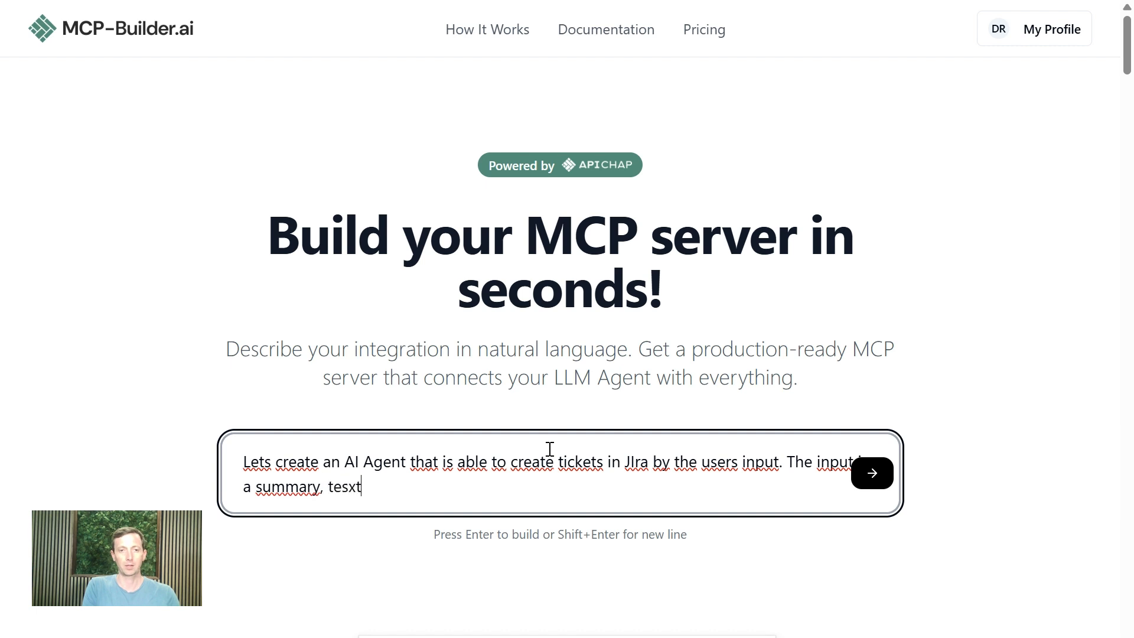
{"action": "type", "text": "xt, t"}
{"action": "type", "text": "e"}
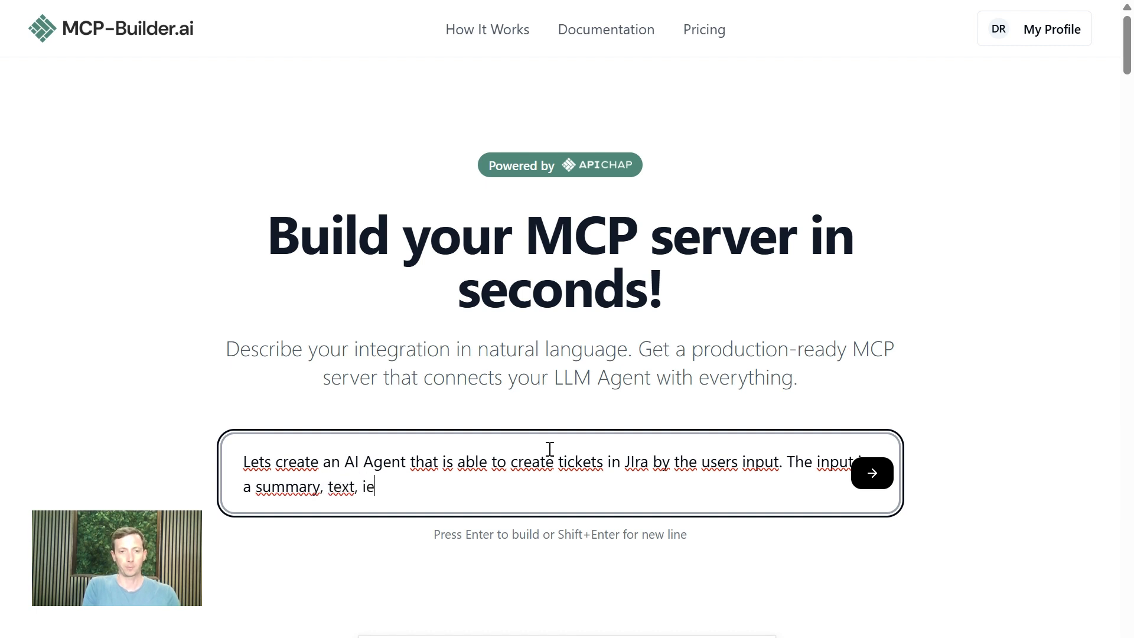
{"action": "key", "text": "BackSpace"}
{"action": "type", "text": "ssueType"}
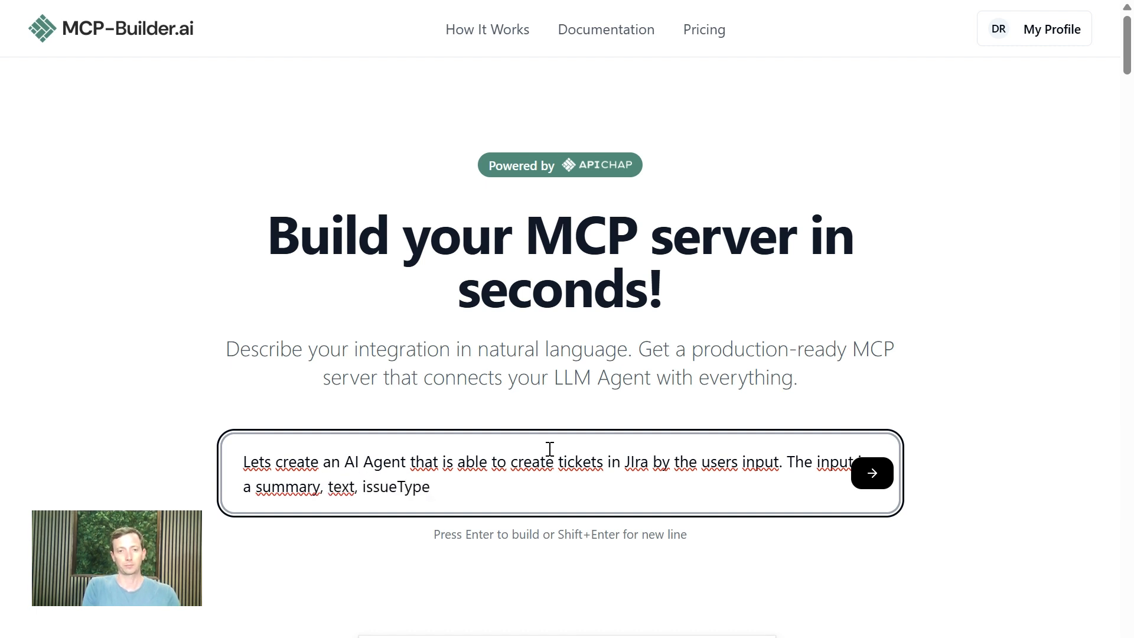
{"action": "type", "text": " and proje"}
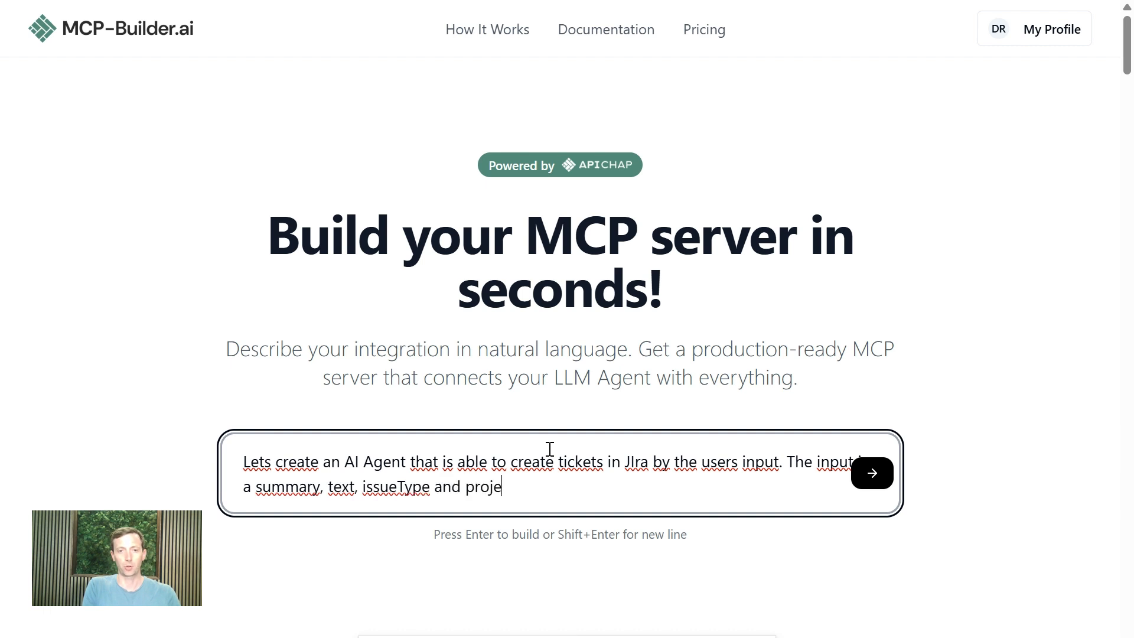
{"action": "key", "text": "BackSpace"}
{"action": "key", "text": "BackSpace"}
{"action": "key", "text": "BackSpace"}
{"action": "key", "text": "BackSpace"}
{"action": "key", "text": "BackSpace"}
{"action": "type", "text": "the projectKey"}
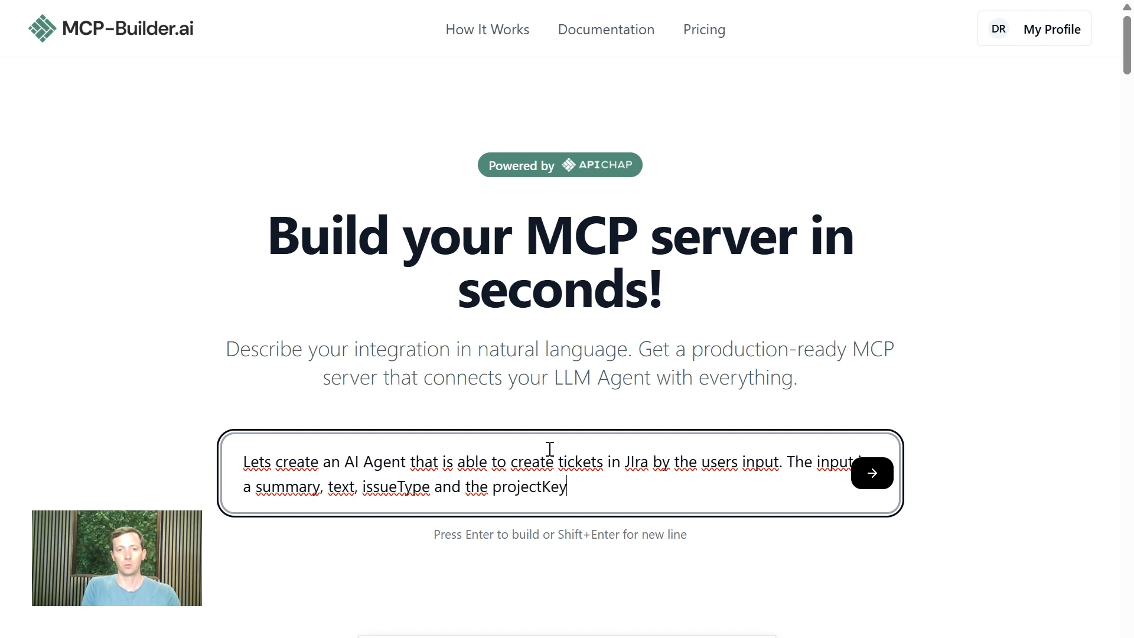
- Submit the server description, continue to the connection stage and choose API / cURL as the interface
{"action": "left_click", "coordinate": [872, 472]}
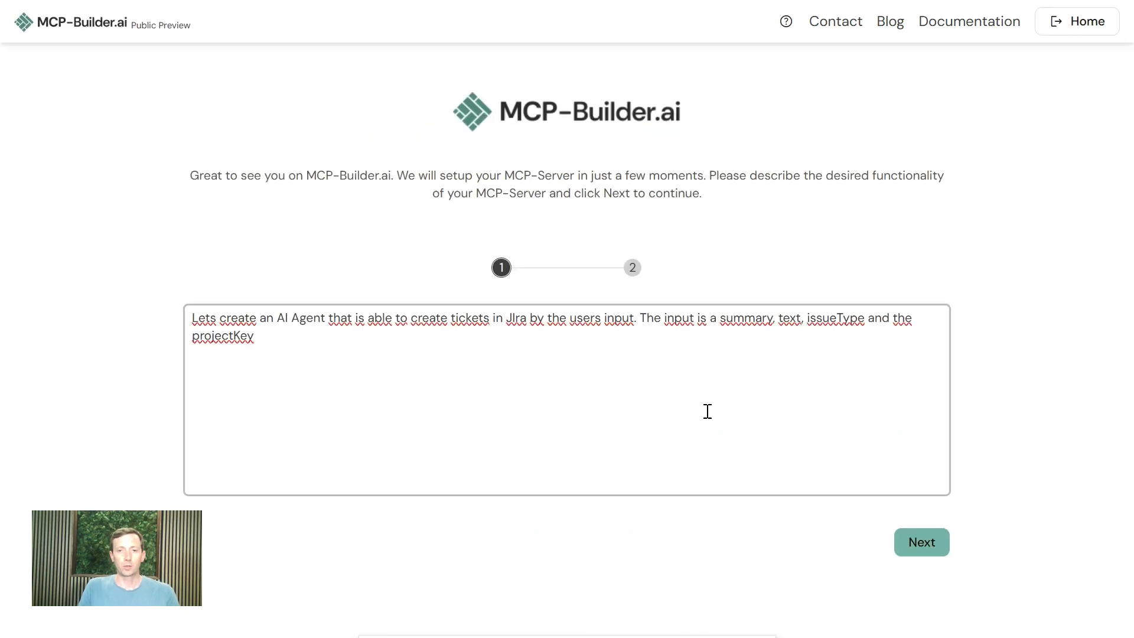
{"action": "left_click", "coordinate": [939, 548]}
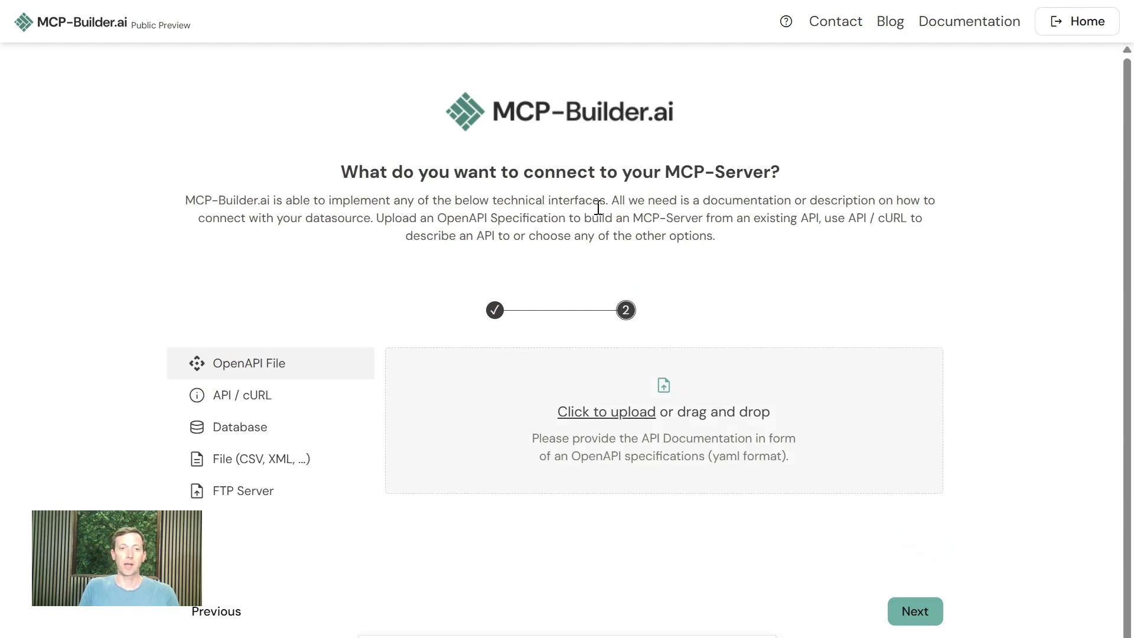
{"action": "left_click", "coordinate": [224, 395]}
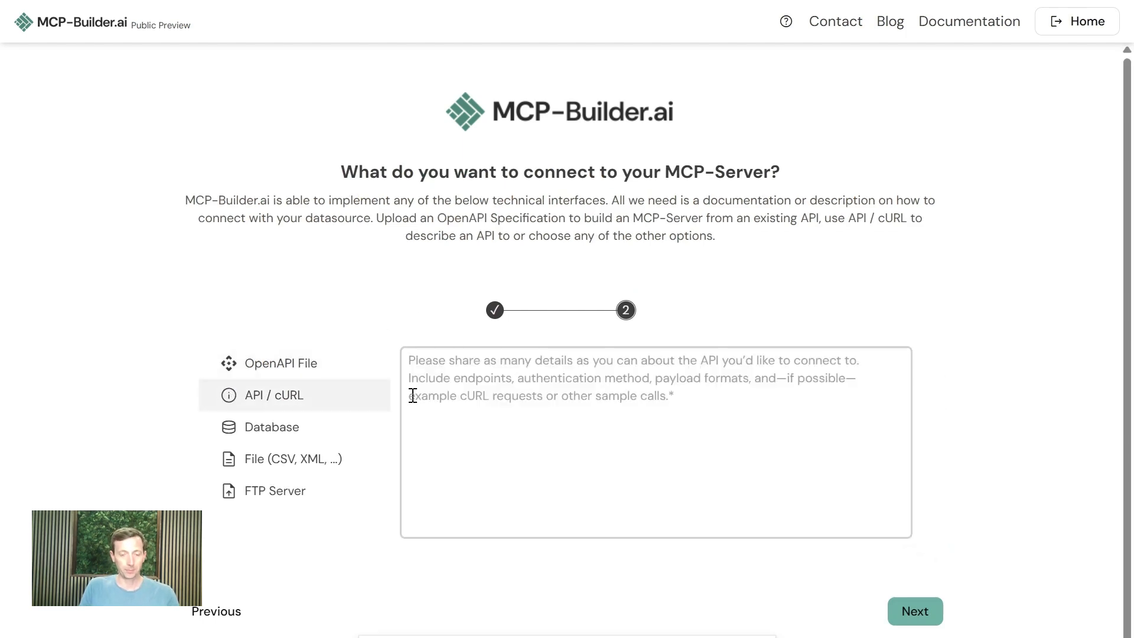
- Switch to Postman and copy the entire cURL code snippet of the Jira issue POST request
{"action": "key", "text": "super"}
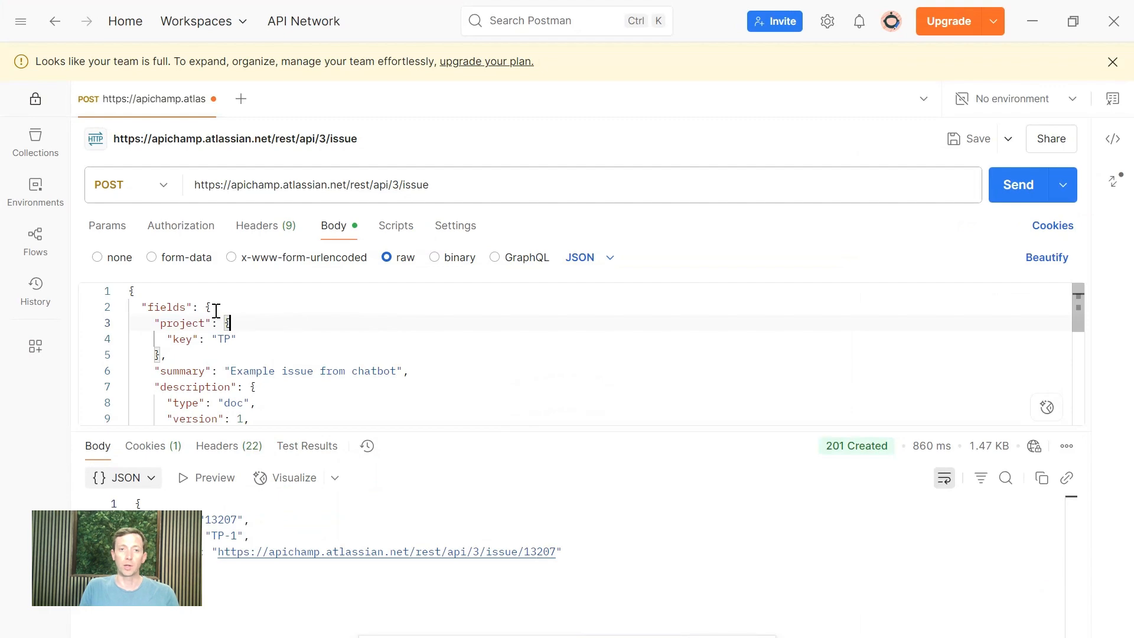
{"action": "left_click", "coordinate": [1113, 138]}
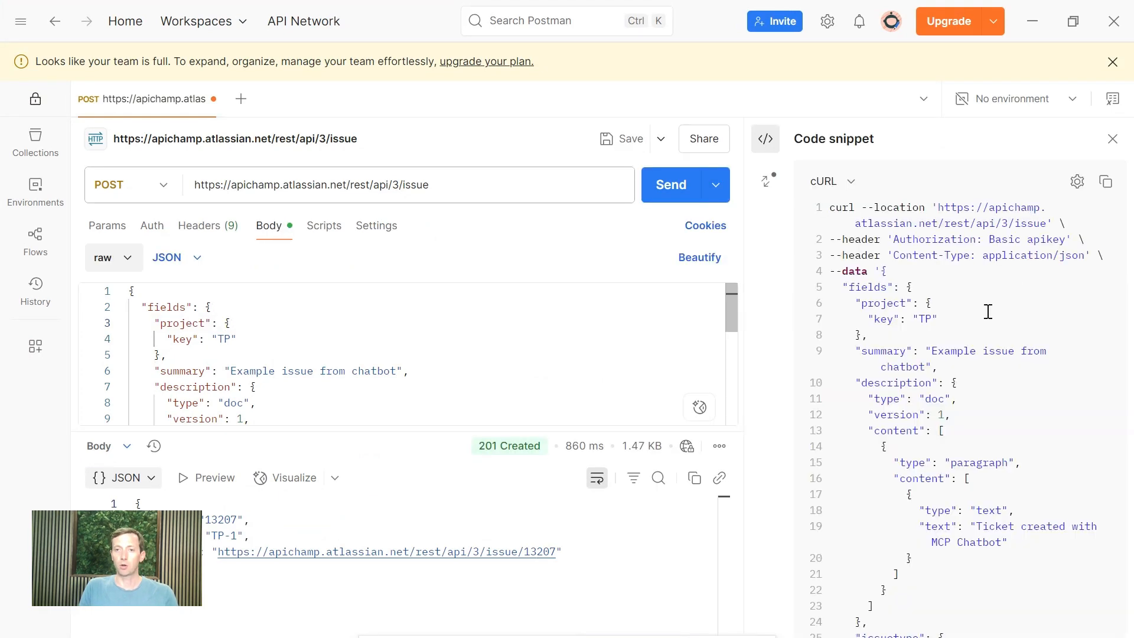
{"action": "left_click", "coordinate": [937, 319]}
{"action": "key", "text": "ctrl+a"}
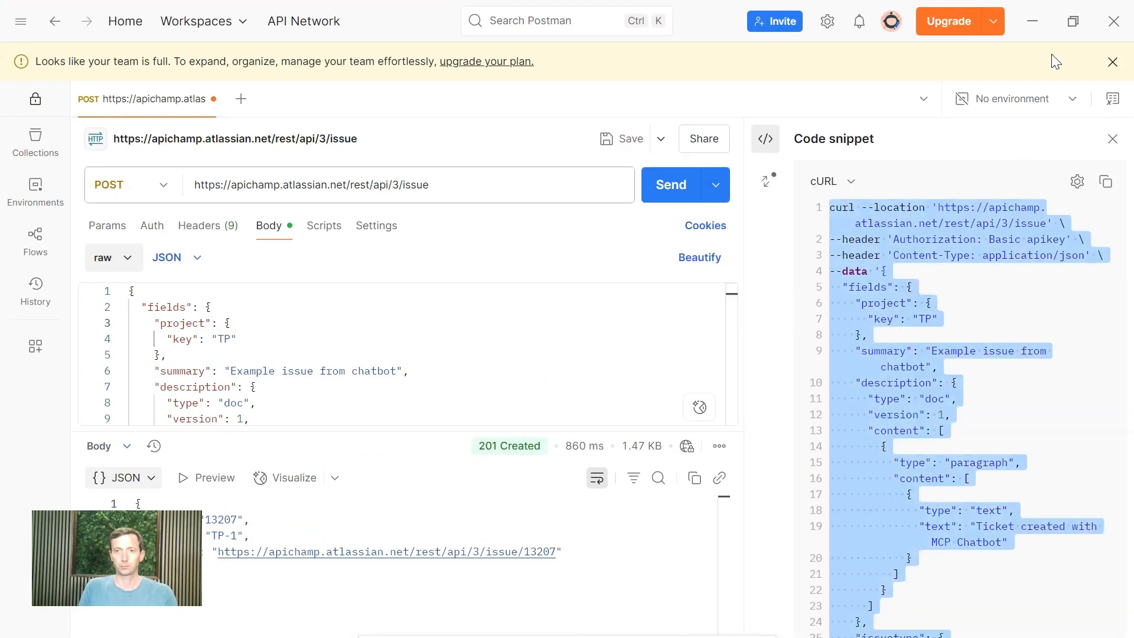
- Return to MCP-Builder.ai and paste the copied cURL request into the API description
{"action": "left_click", "coordinate": [1032, 21]}
{"action": "left_click", "coordinate": [597, 395]}
{"action": "key", "text": "ctrl+v"}
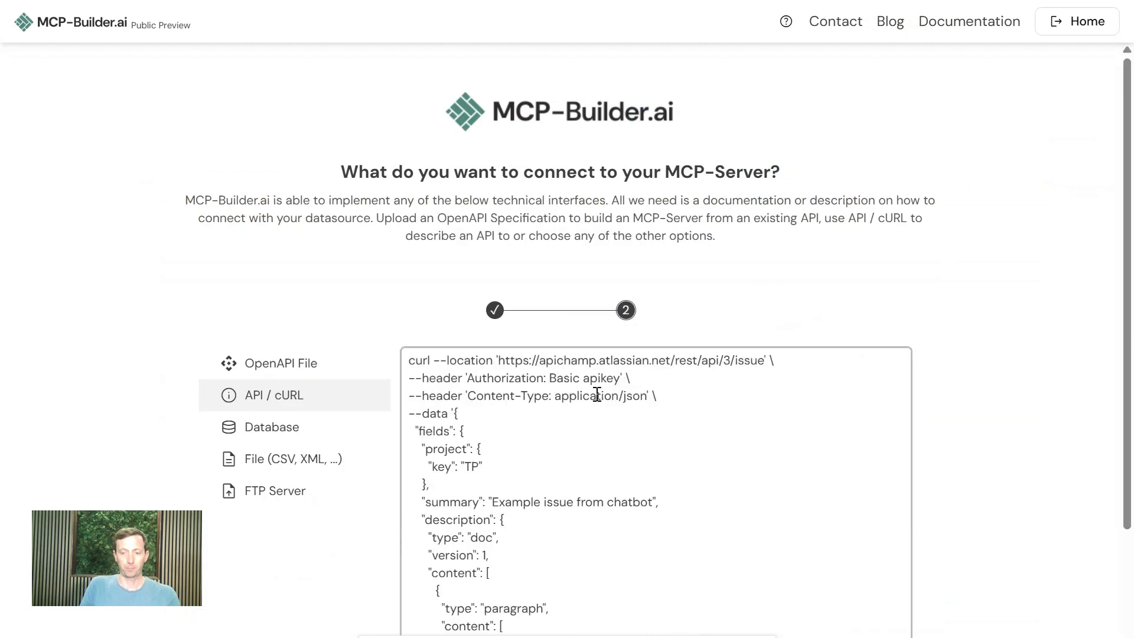
{"action": "scroll", "coordinate": [597, 394], "scroll_direction": "down", "scroll_amount": 5}
{"action": "scroll", "coordinate": [597, 394], "scroll_direction": "up", "scroll_amount": 5}
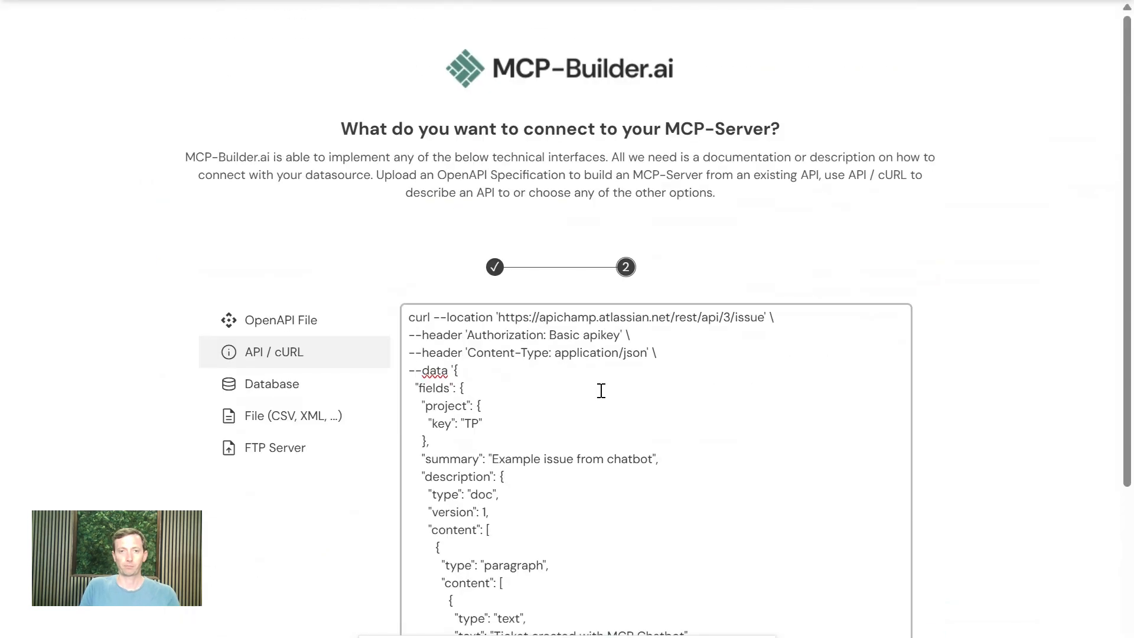
- Add the line "Use this curl to create new tickets:" and a blank line above the cURL request, and submit the connection details
{"action": "left_click", "coordinate": [500, 321]}
{"action": "type", "text": "Use th"}
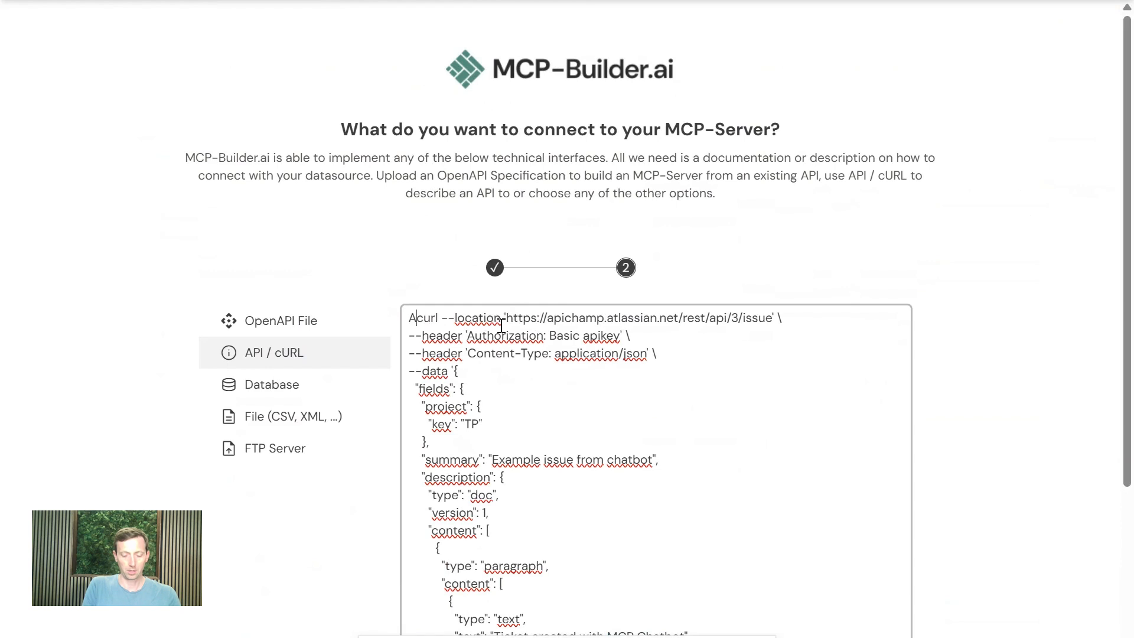
{"action": "type", "text": "is curl to create new"}
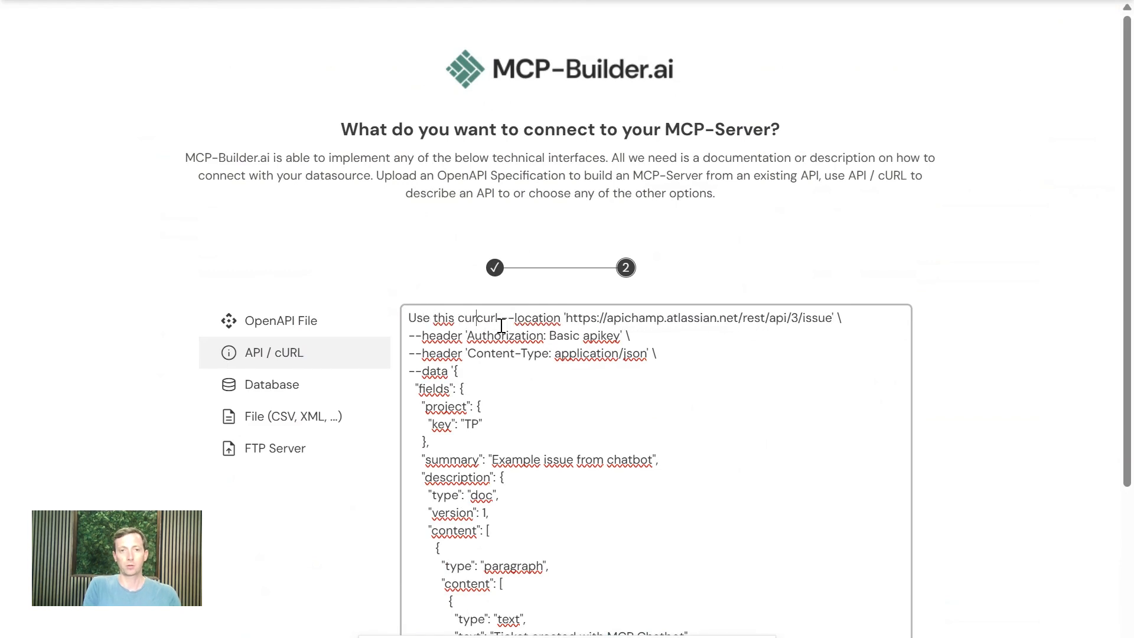
{"action": "type", "text": " tickest:"}
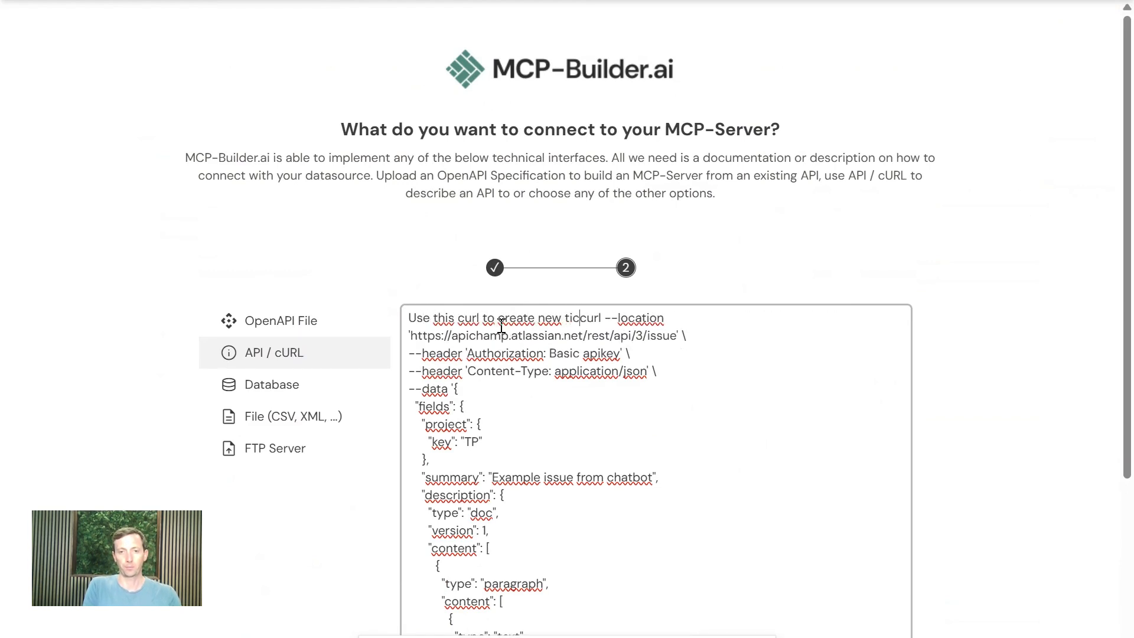
{"action": "key", "text": "Return"}
{"action": "key", "text": "Return"}
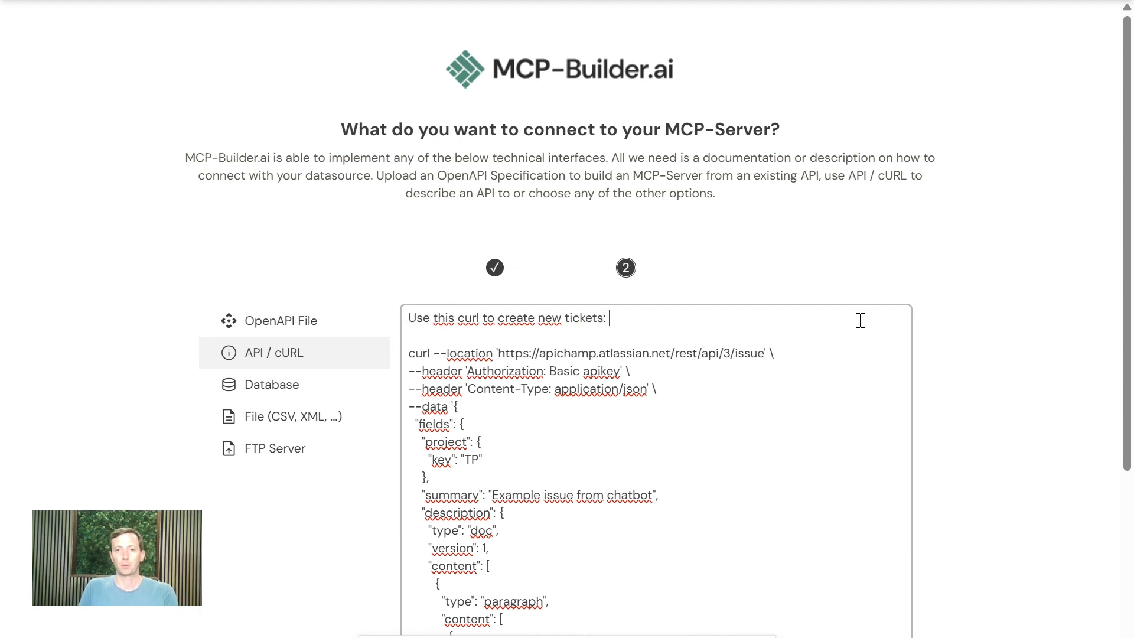
{"action": "scroll", "coordinate": [1004, 354], "scroll_direction": "down", "scroll_amount": 5}
{"action": "left_click", "coordinate": [925, 569]}
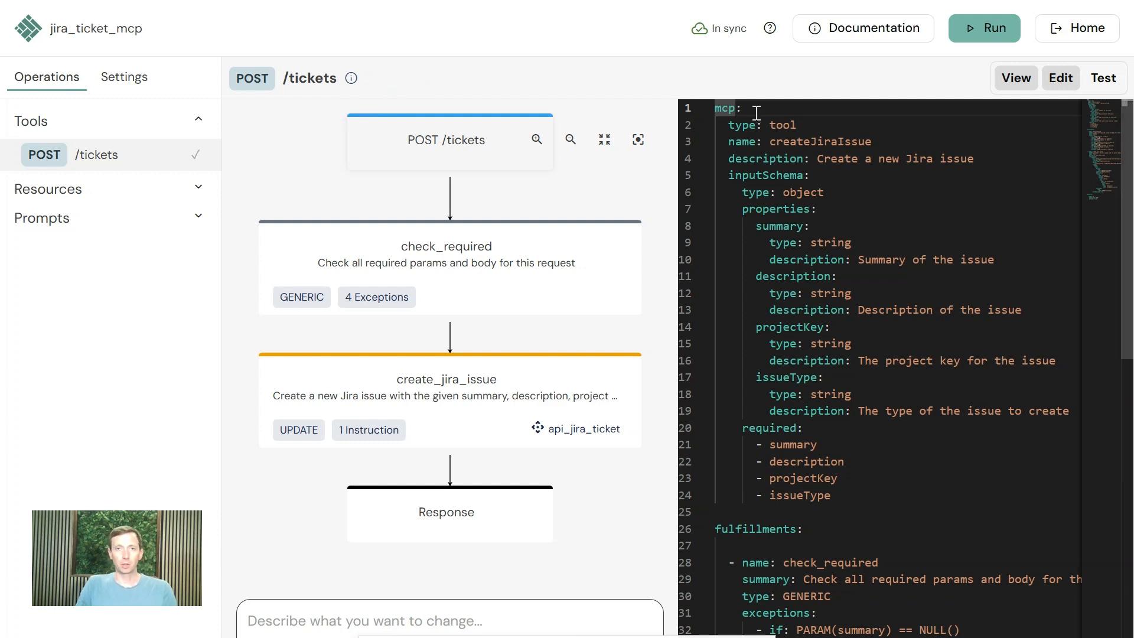
- Review the POST /tickets flow diagram, and the createJiraIssue description and input schema properties in the tool's code
{"action": "left_click", "coordinate": [1015, 79]}
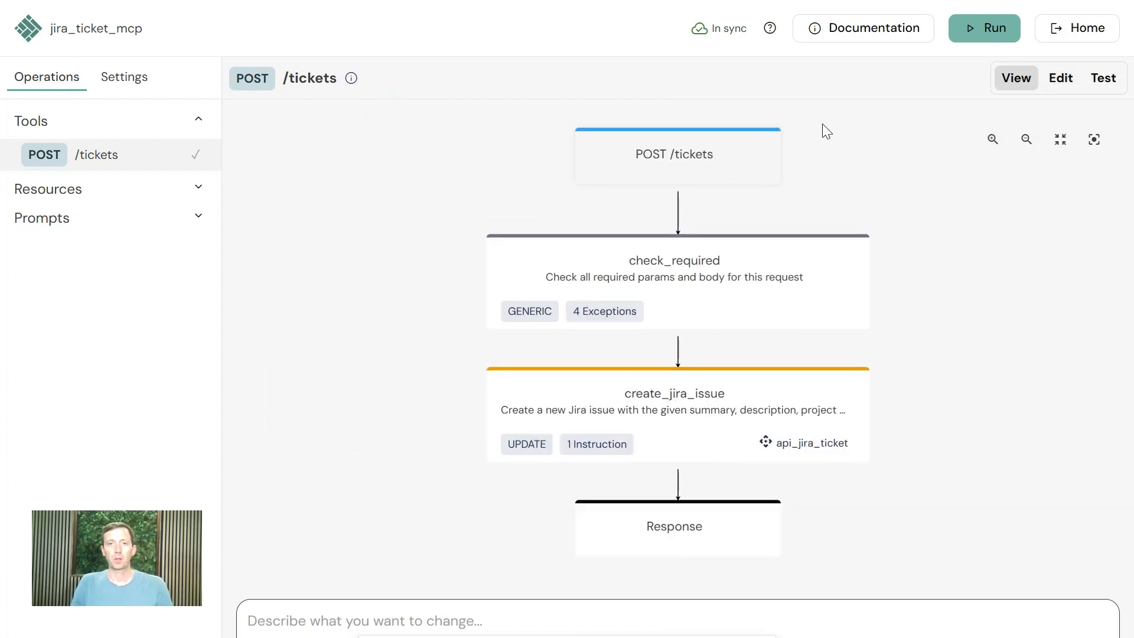
{"action": "mouse_move", "coordinate": [738, 158]}
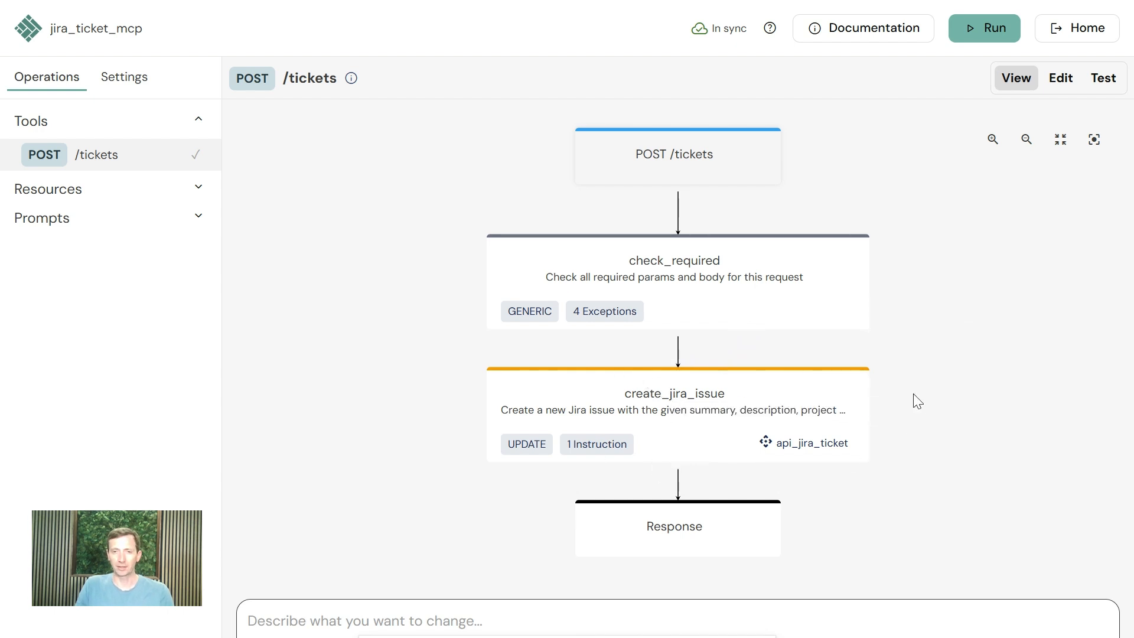
{"action": "left_click", "coordinate": [1060, 78]}
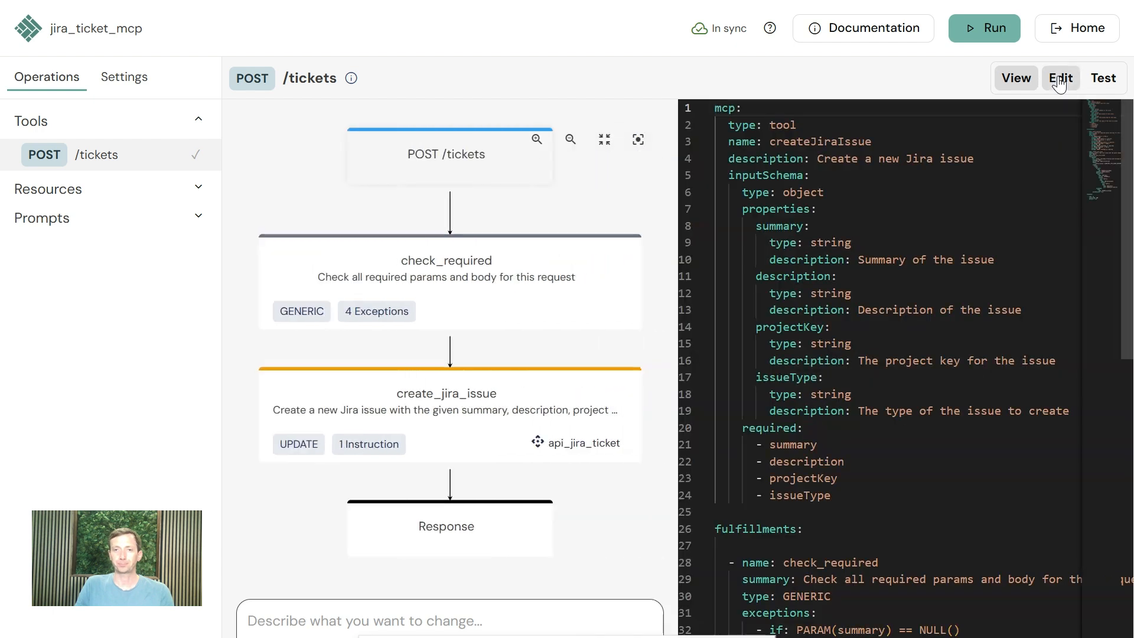
{"action": "left_click", "coordinate": [905, 193]}
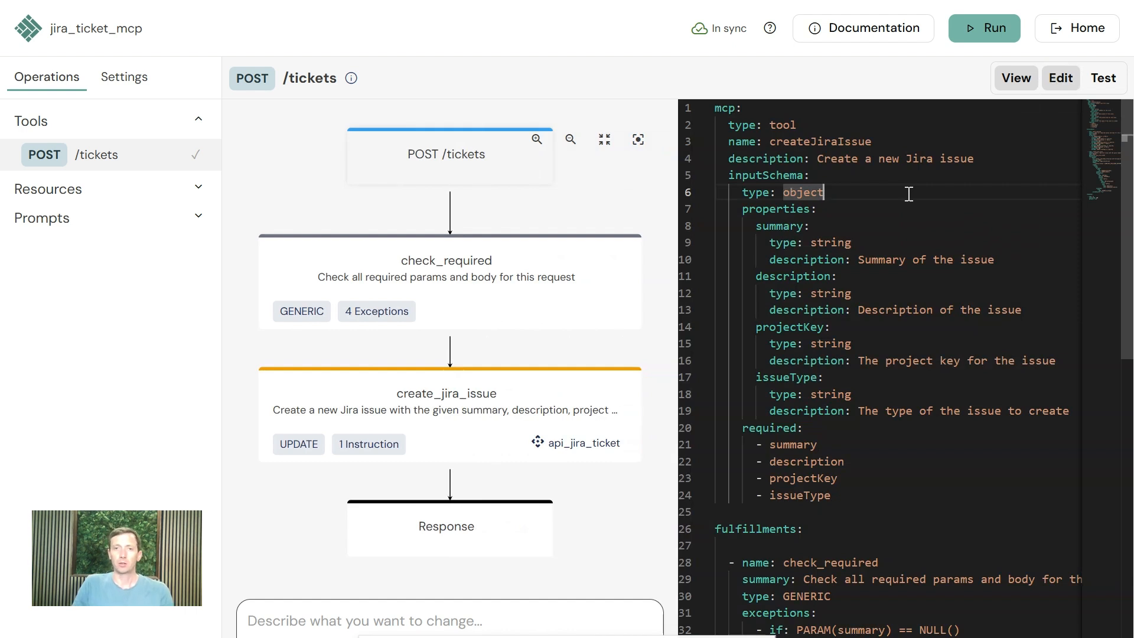
{"action": "double_click", "coordinate": [741, 158]}
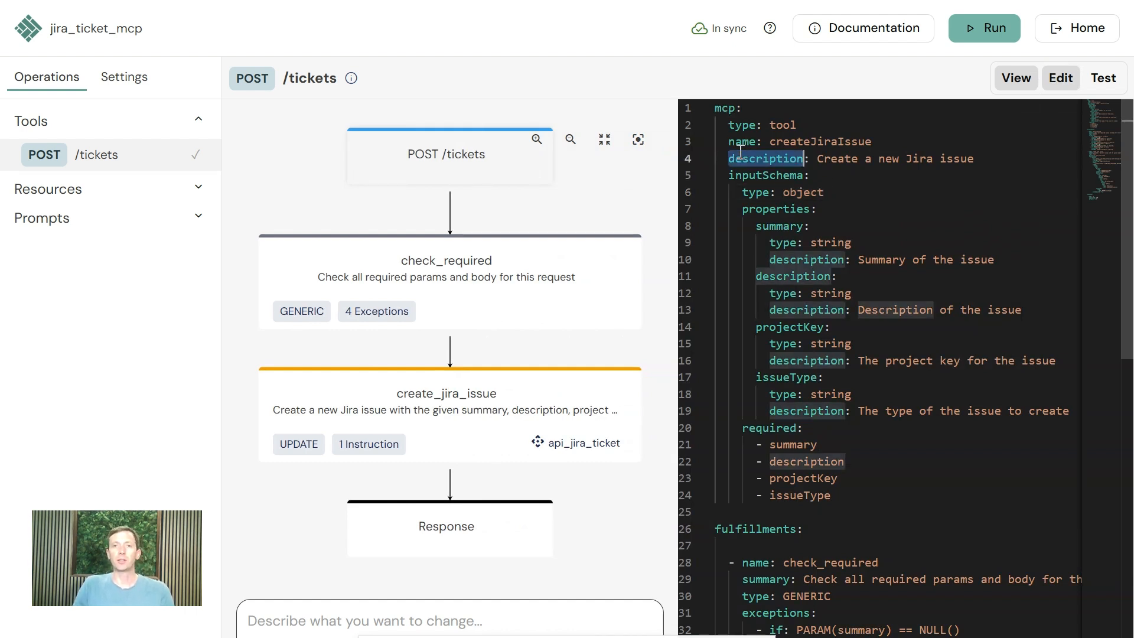
{"action": "left_click_drag", "start_coordinate": [817, 158], "coordinate": [976, 164]}
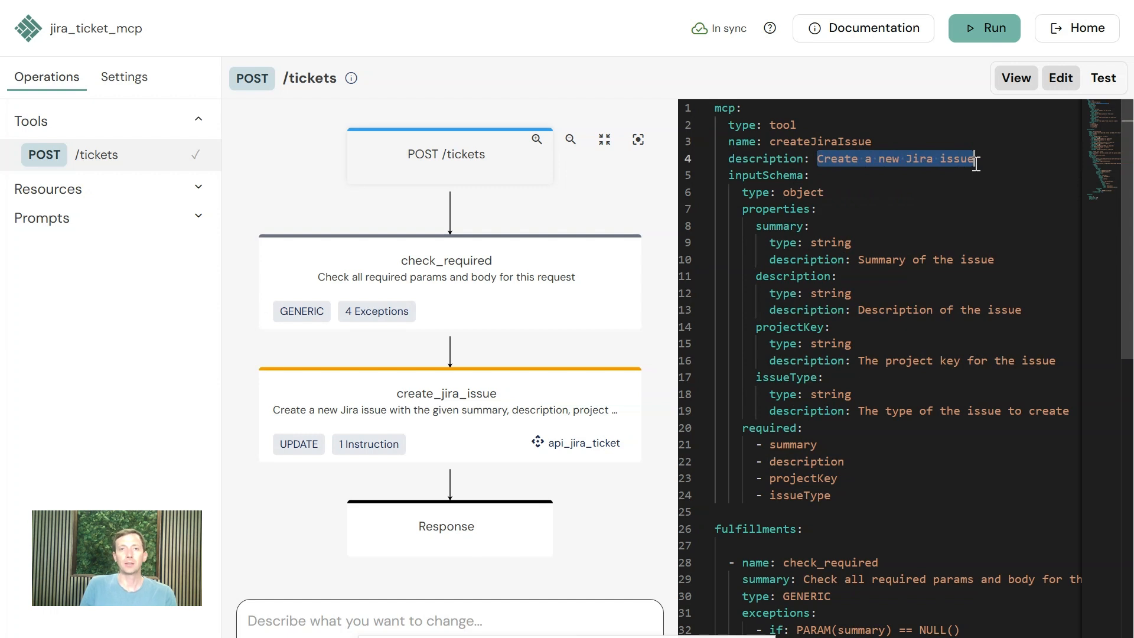
{"action": "left_click", "coordinate": [771, 234]}
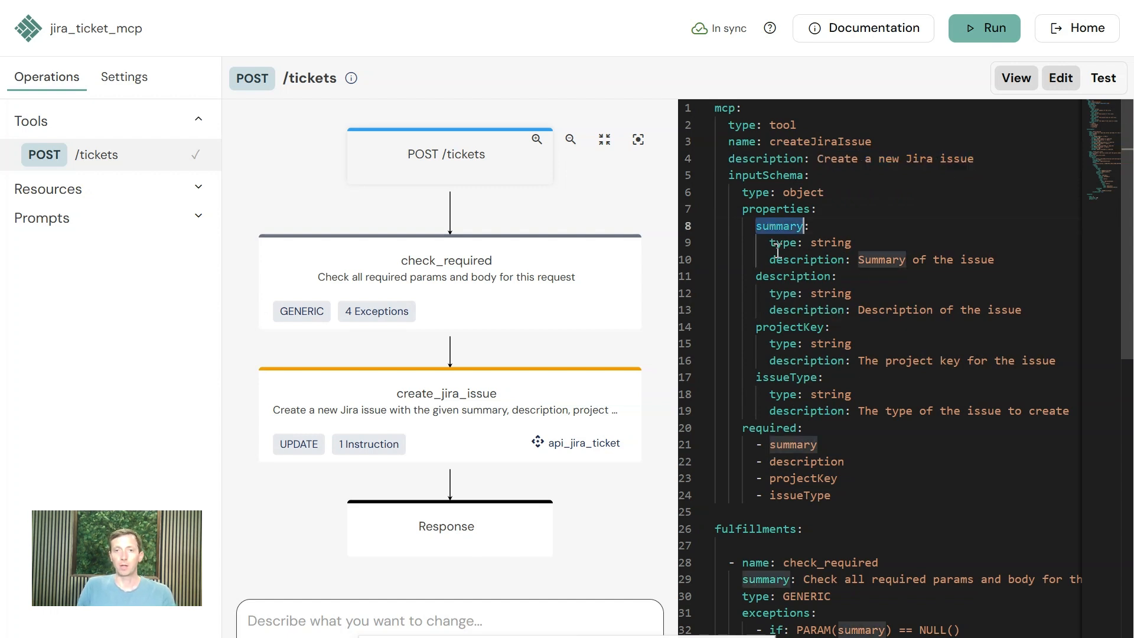
{"action": "left_click", "coordinate": [786, 276]}
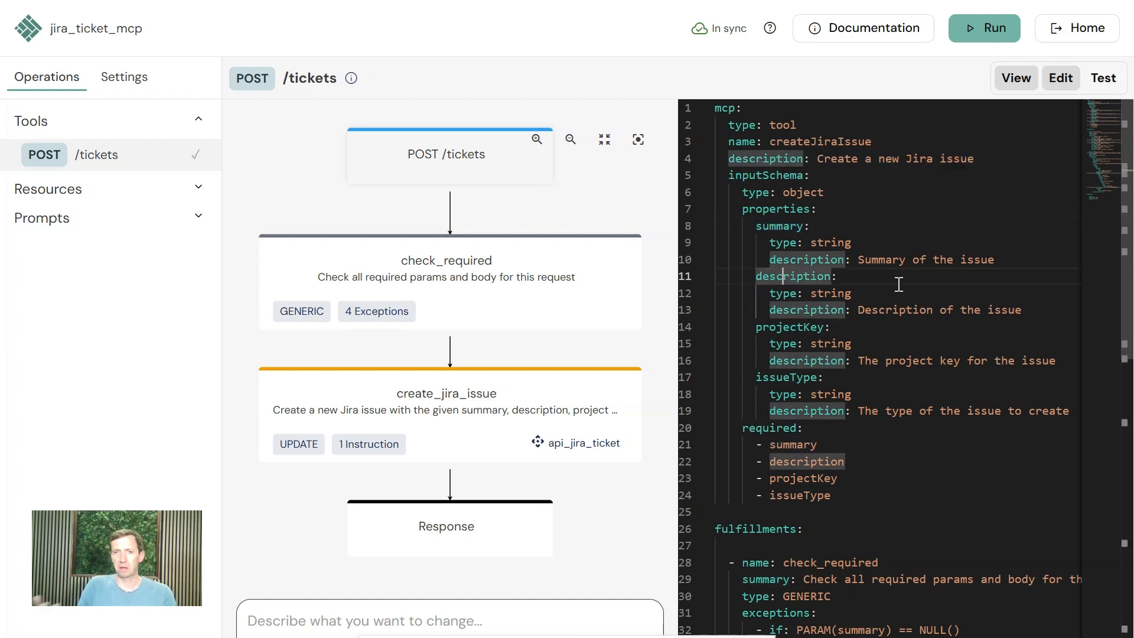
{"action": "scroll", "coordinate": [898, 284], "scroll_direction": "down", "scroll_amount": 1}
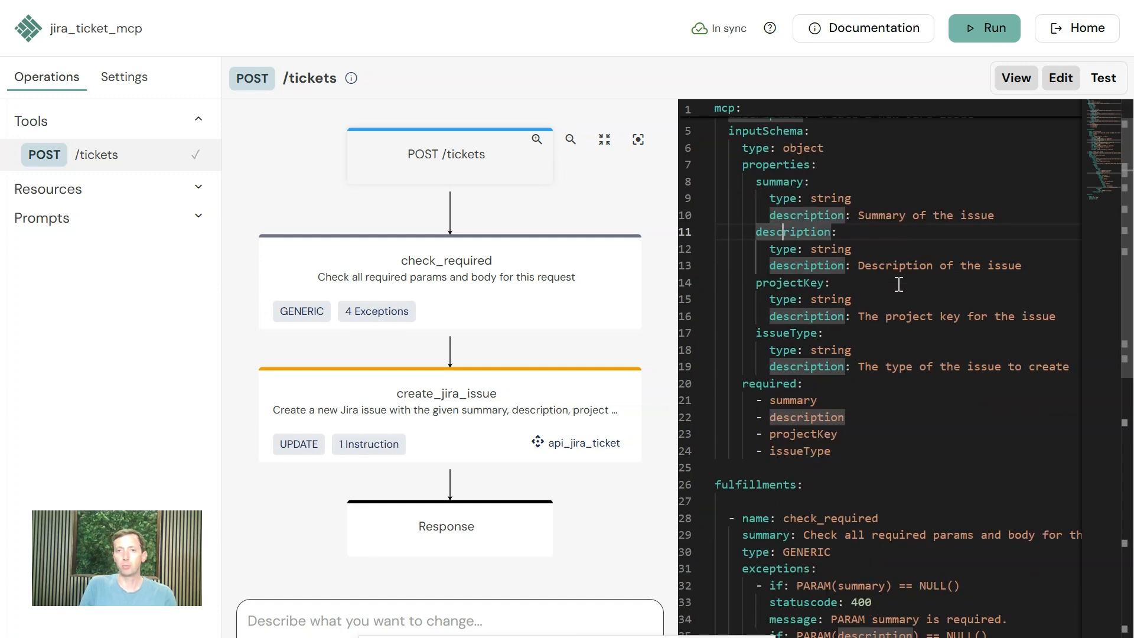
- Examine the check_required and create_jira_issue fulfillments in the code, including the parameter exceptions, request URL, HTTP type and schema fields
{"action": "scroll", "coordinate": [898, 284], "scroll_direction": "down", "scroll_amount": 5}
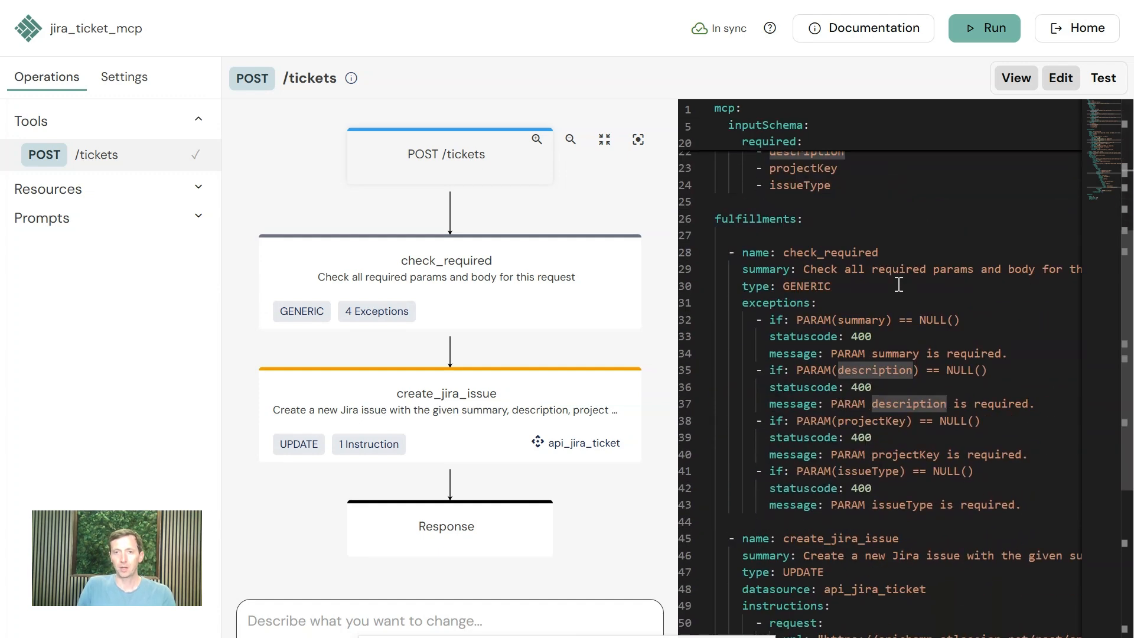
{"action": "left_click", "coordinate": [784, 223]}
{"action": "scroll", "coordinate": [820, 293], "scroll_direction": "down", "scroll_amount": 6}
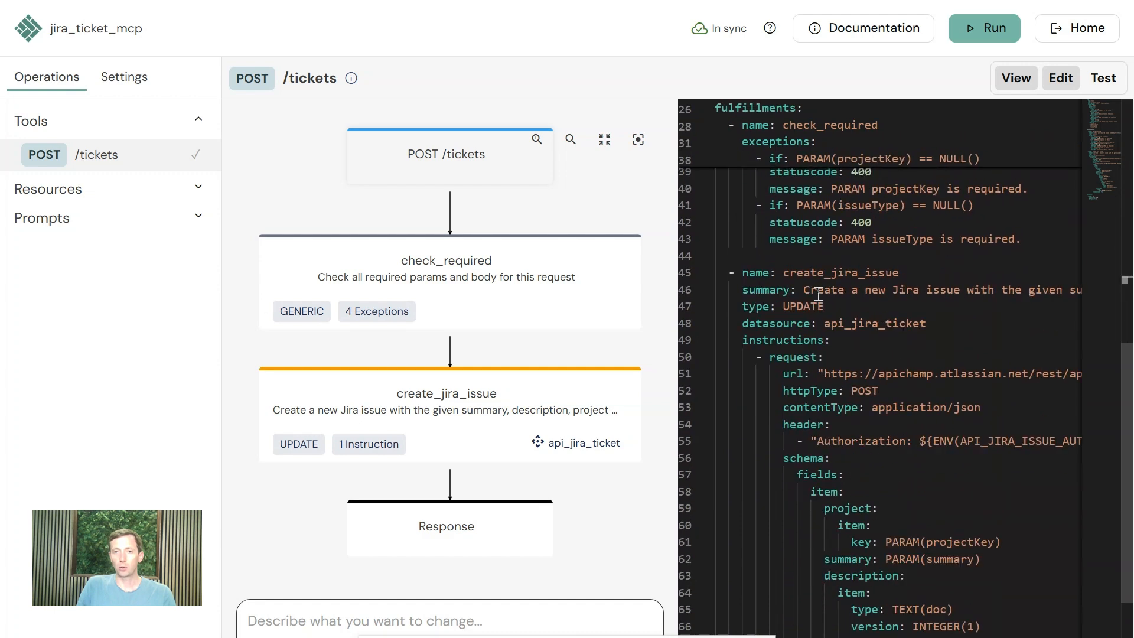
{"action": "left_click", "coordinate": [812, 270]}
{"action": "scroll", "coordinate": [877, 351], "scroll_direction": "down", "scroll_amount": 2}
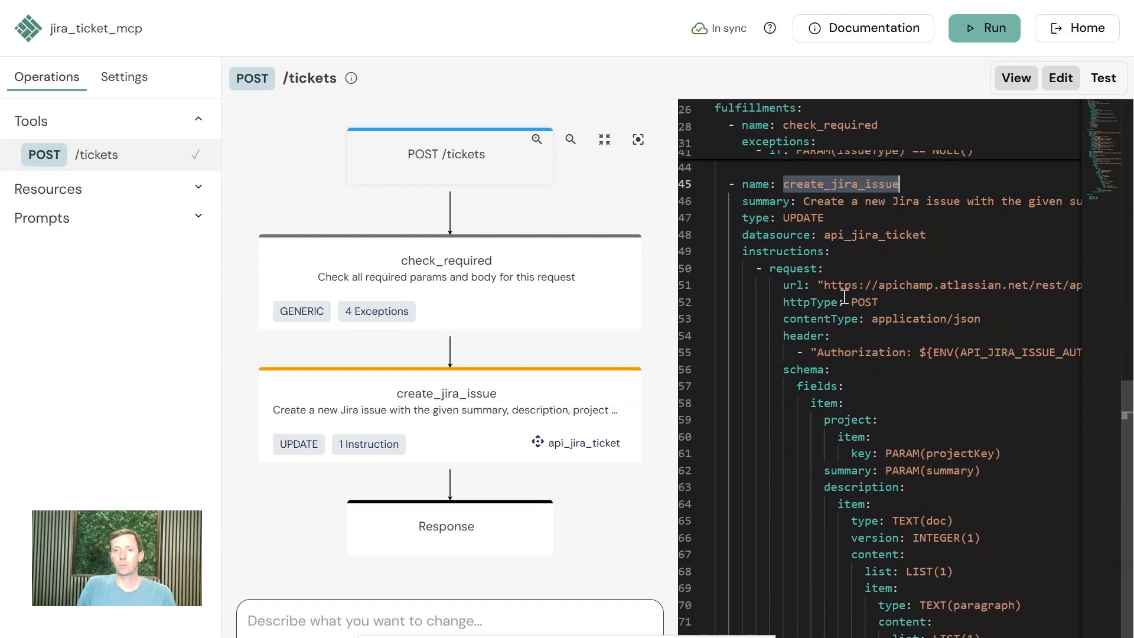
{"action": "left_click", "coordinate": [791, 267]}
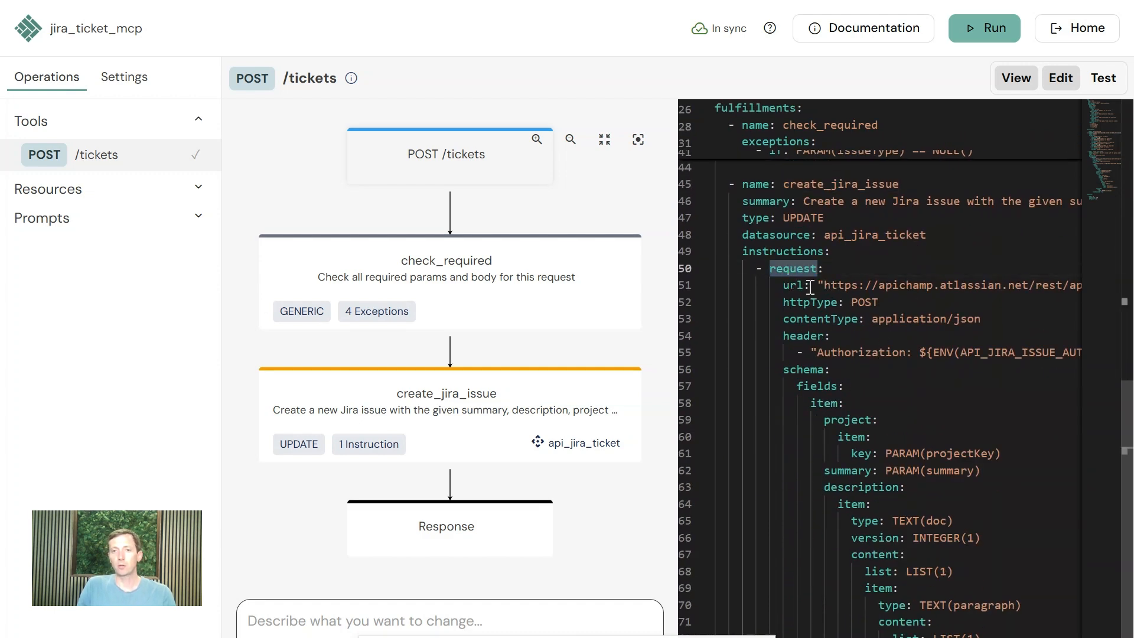
{"action": "left_click_drag", "start_coordinate": [815, 285], "coordinate": [1102, 291]}
{"action": "left_click", "coordinate": [794, 302]}
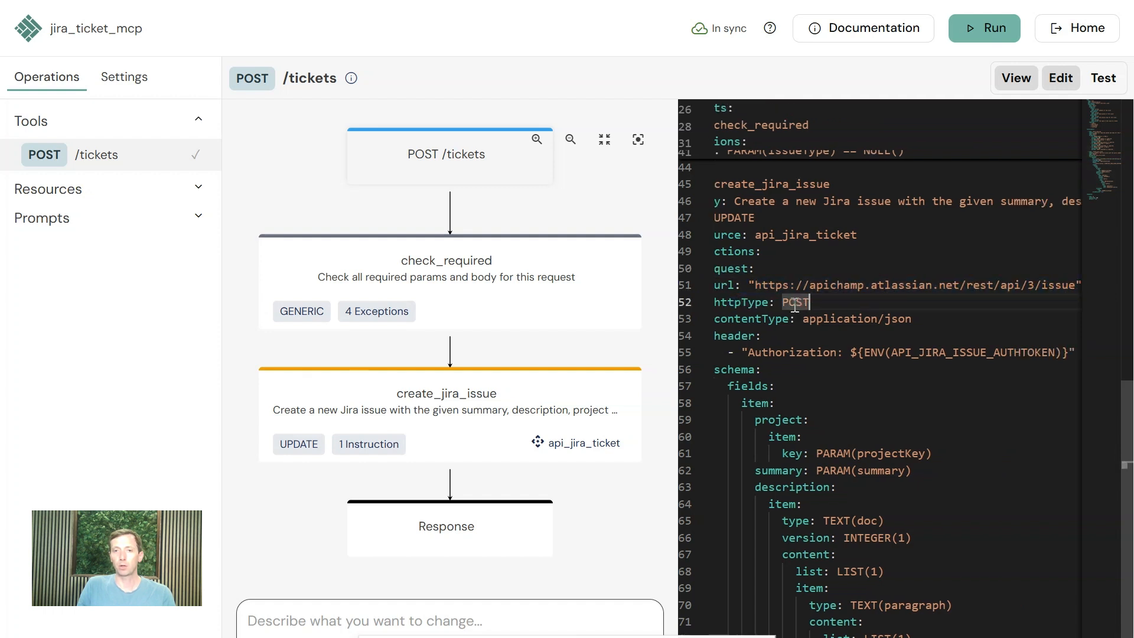
{"action": "left_click_drag", "start_coordinate": [849, 399], "coordinate": [872, 500]}
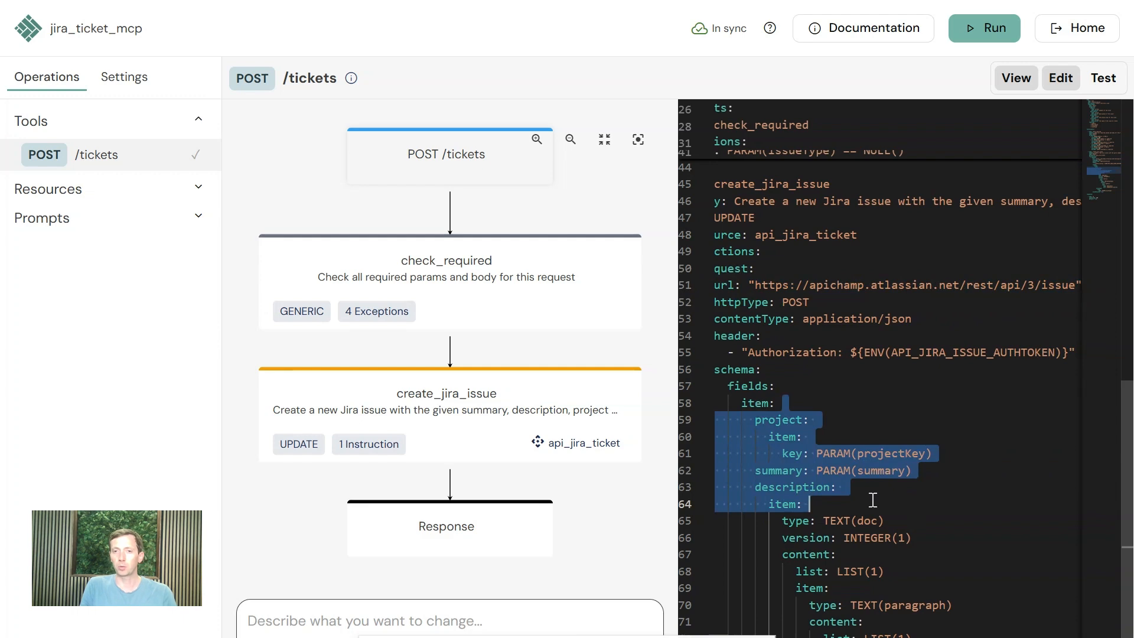
{"action": "key", "text": "Home"}
{"action": "key", "text": "Home"}
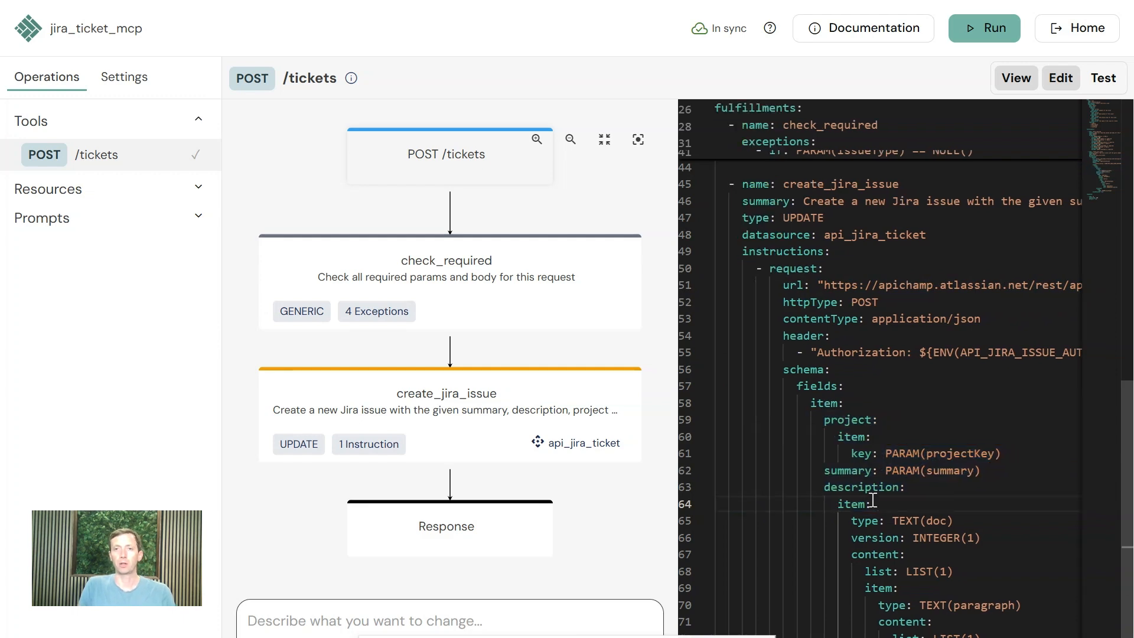
{"action": "scroll", "coordinate": [897, 487], "scroll_direction": "up", "scroll_amount": 5}
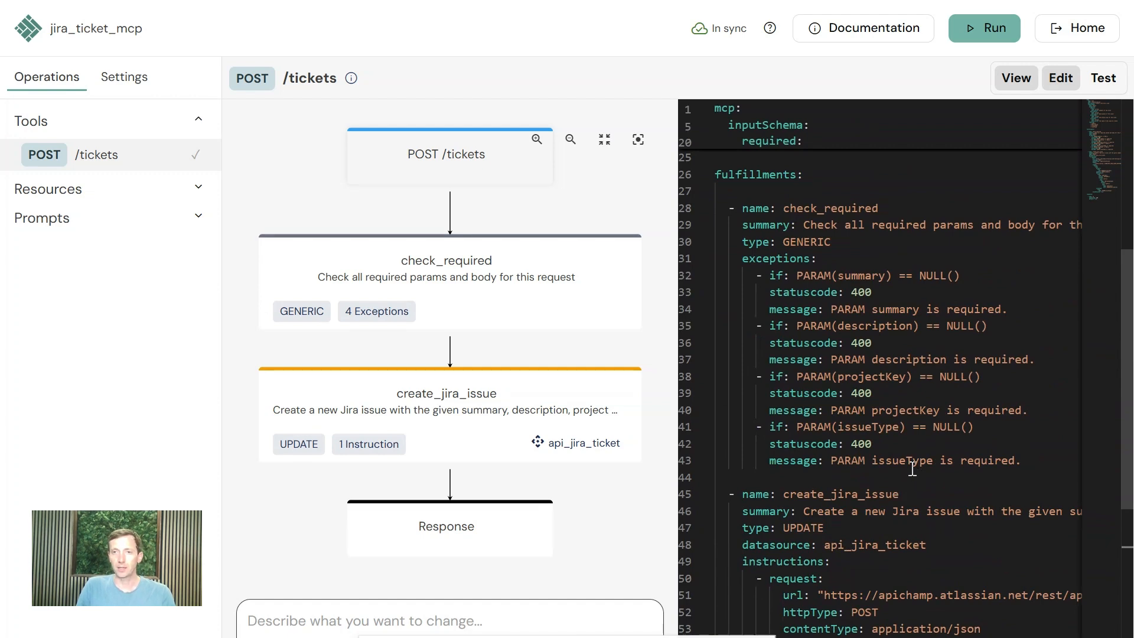
- Open the test view for POST /tickets and paste the Jira authorization token into API_JIRA_ISSUE_AUTHTOKEN
{"action": "left_click", "coordinate": [1105, 80]}
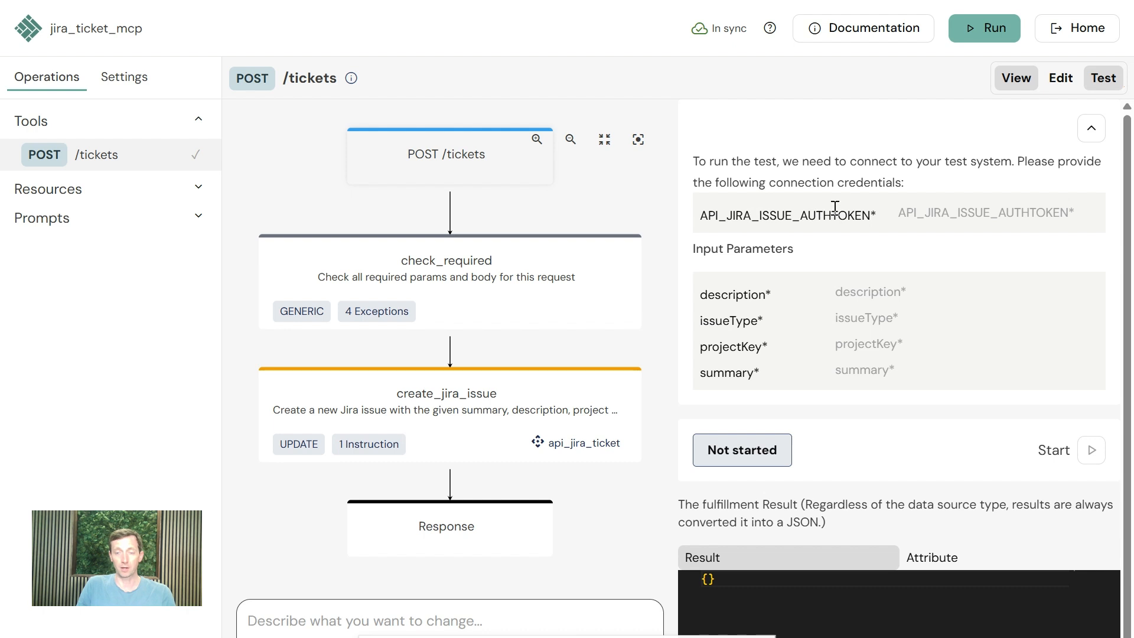
{"action": "left_click", "coordinate": [937, 201]}
{"action": "key", "text": "ctrl+v"}
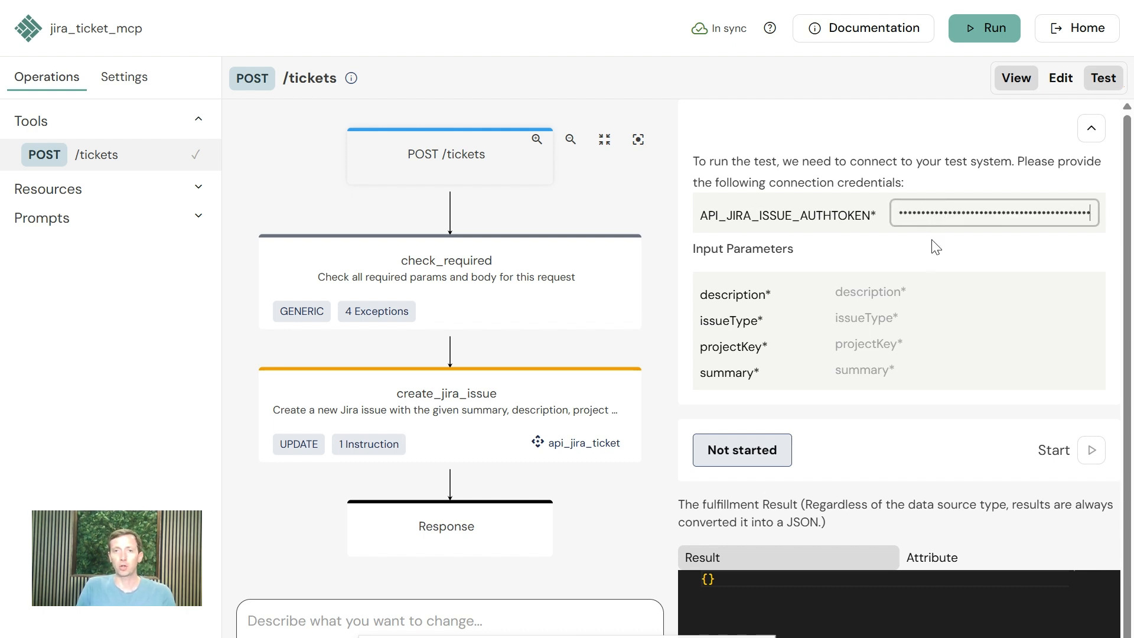
- Fill in the test's input parameters with description "Desc", issueType "Task", the project key and summary "Title"
{"action": "left_click", "coordinate": [842, 295]}
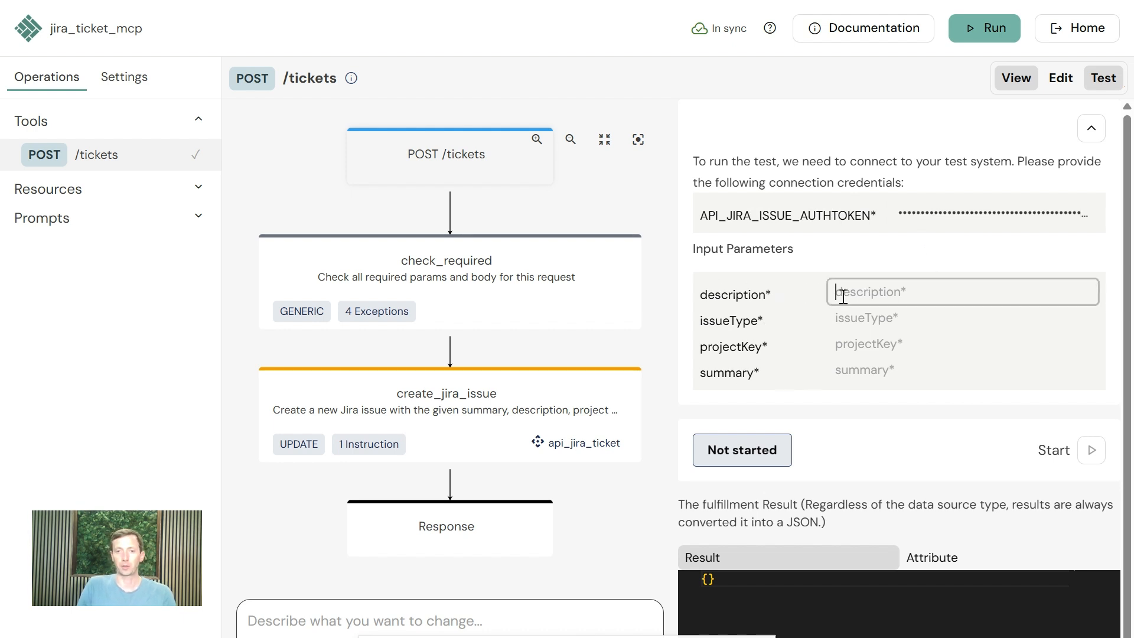
{"action": "type", "text": "Desc"}
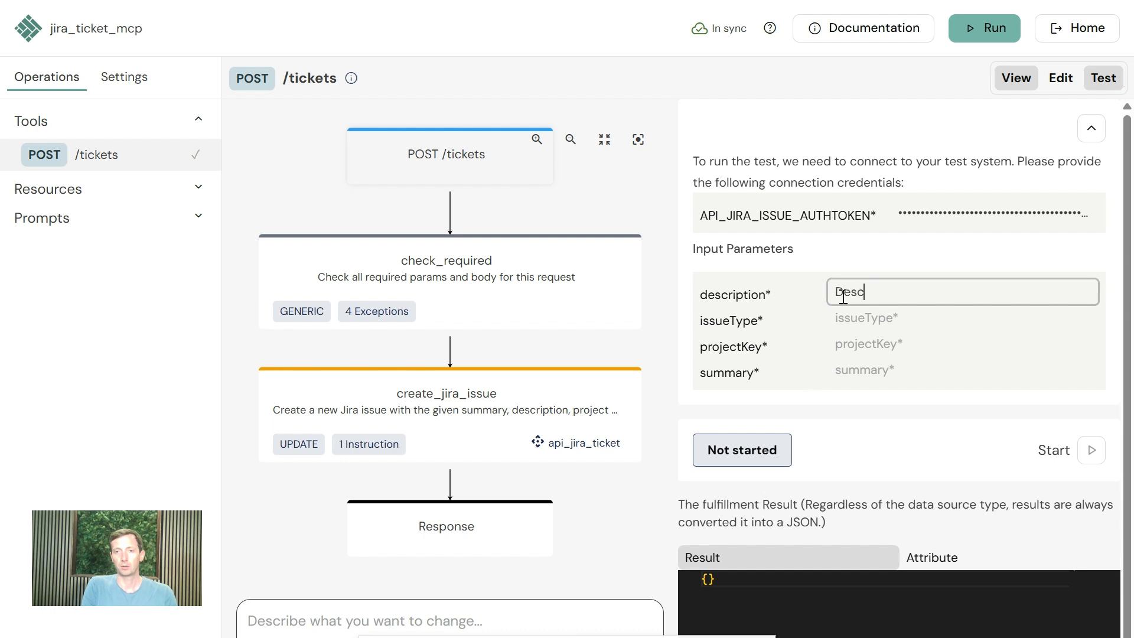
{"action": "key", "text": "Tab"}
{"action": "type", "text": "Task"}
{"action": "key", "text": "Tab"}
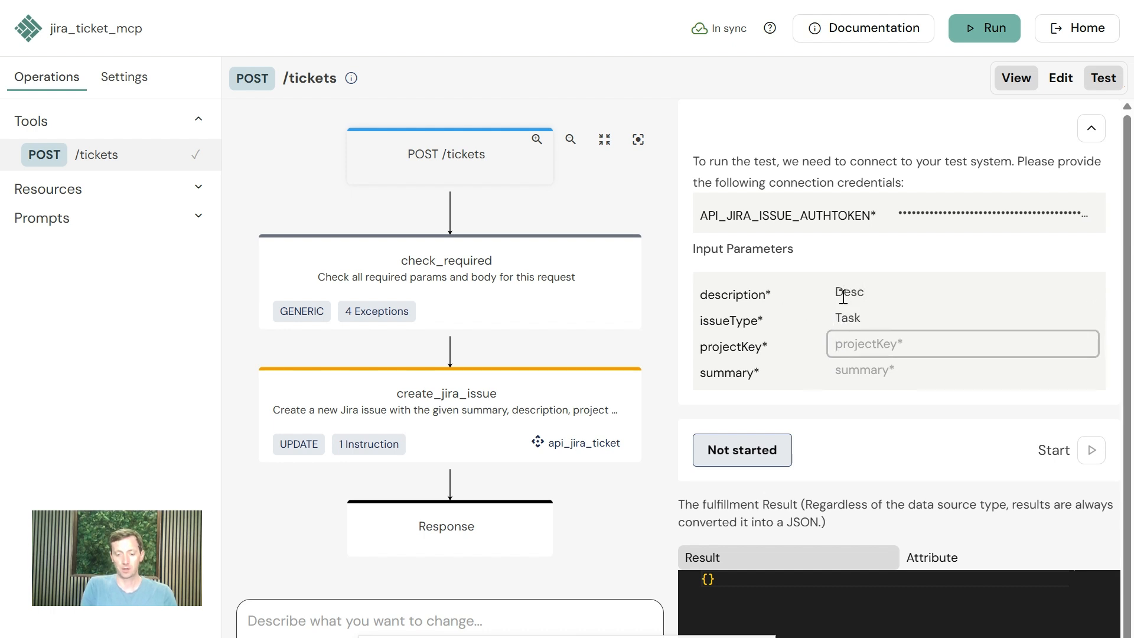
{"action": "type", "text": "•"}
{"action": "key", "text": "Tab"}
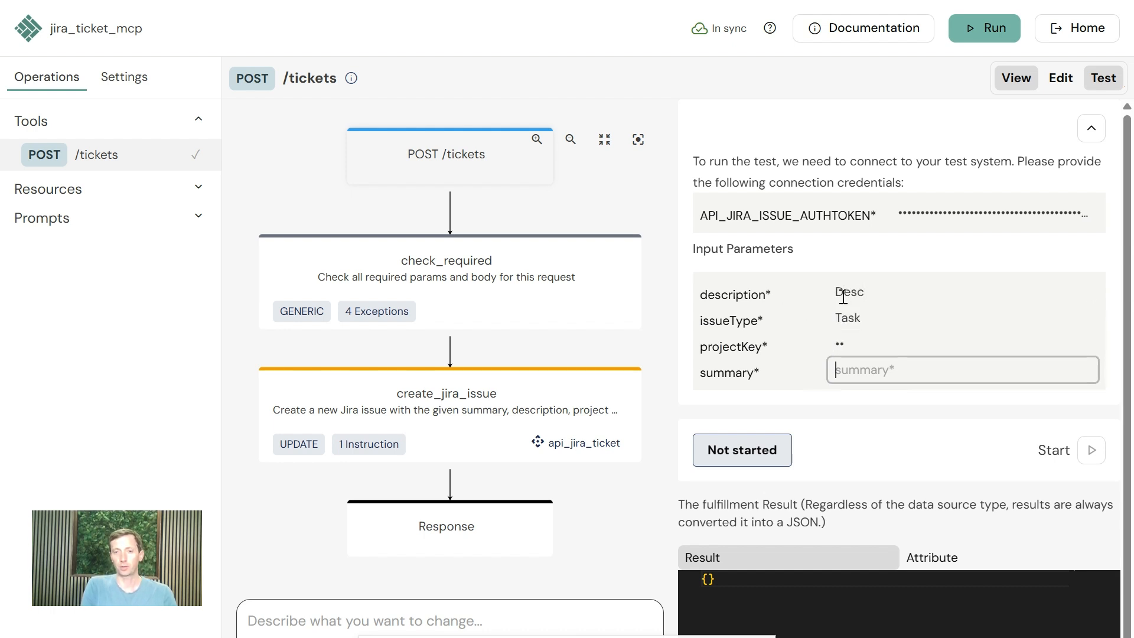
{"action": "type", "text": "Title"}
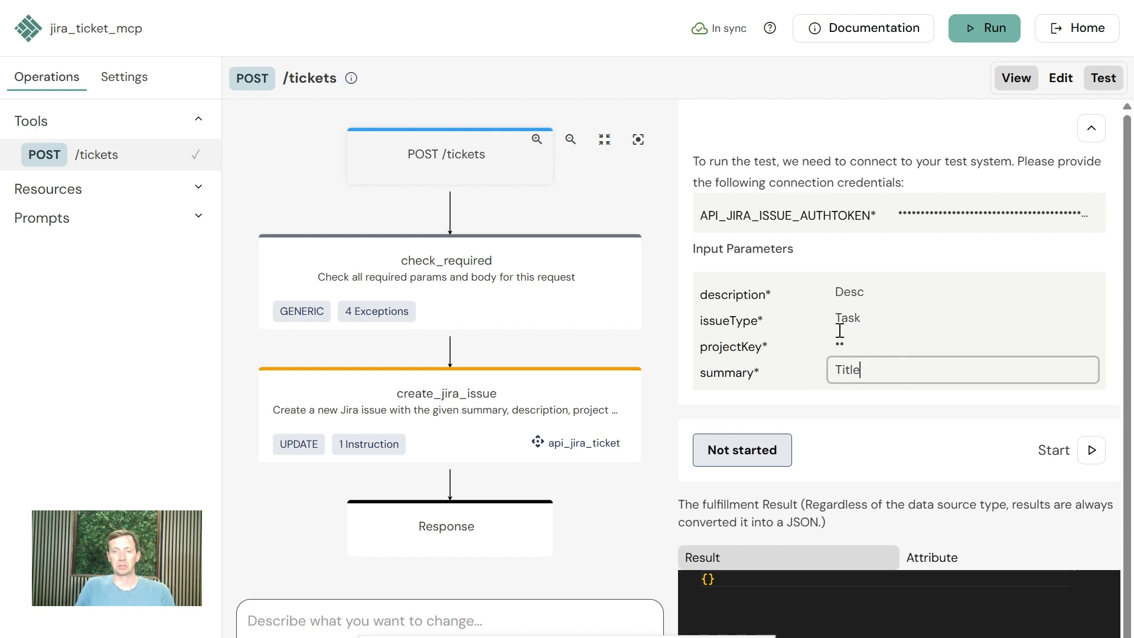
- Start the test with the check_required fulfillment and continue it through create_jira_issue
{"action": "scroll", "coordinate": [839, 330], "scroll_direction": "down", "scroll_amount": 1}
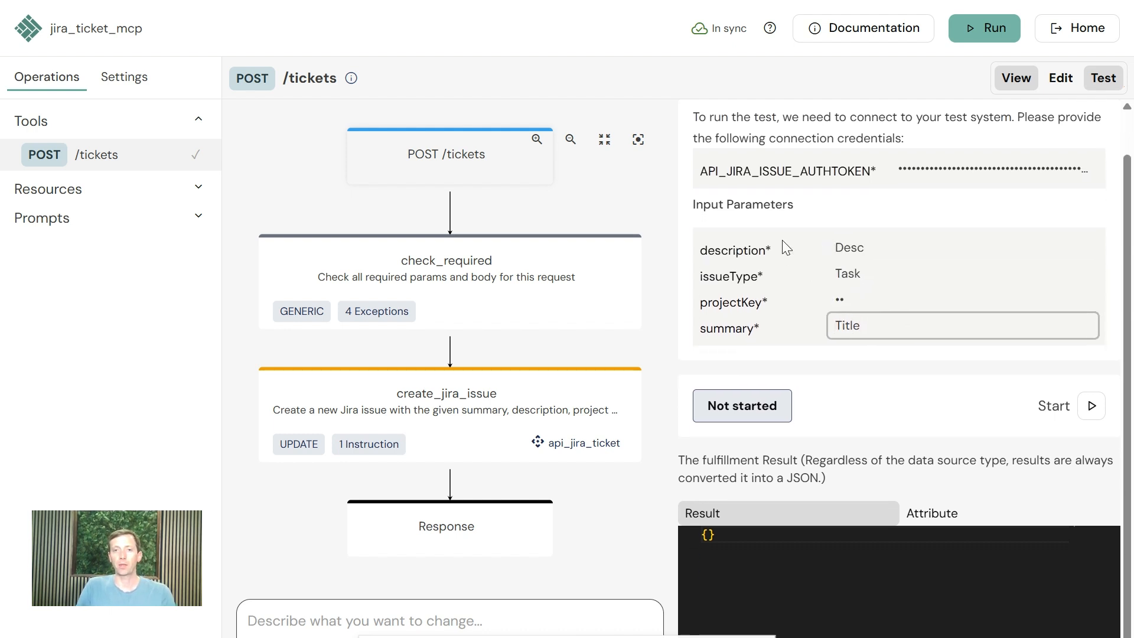
{"action": "left_click", "coordinate": [1092, 406]}
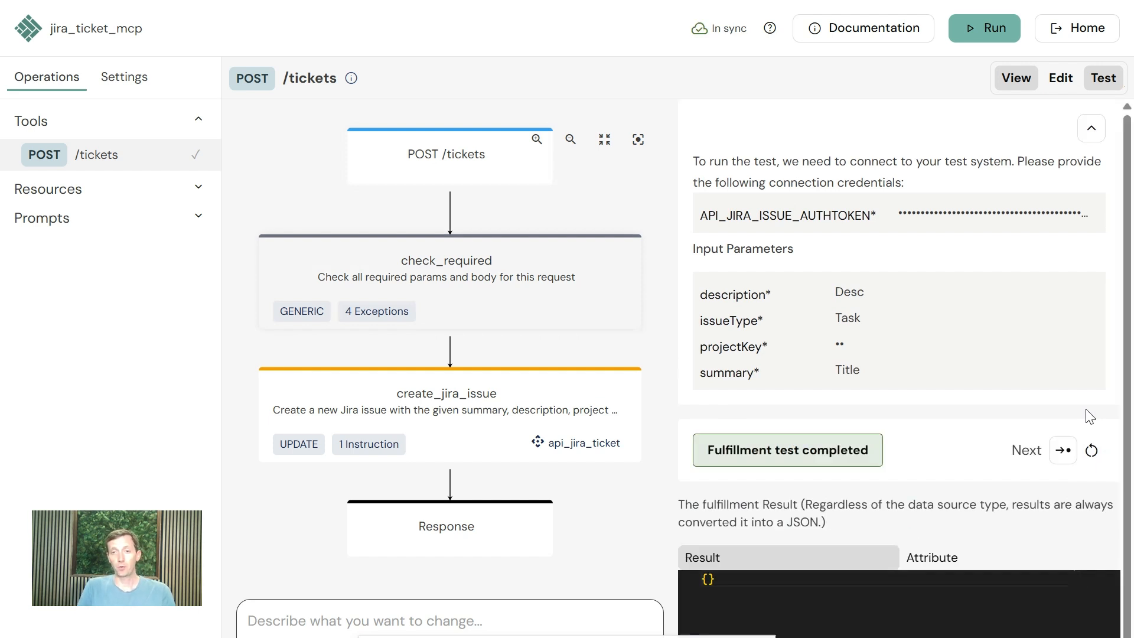
{"action": "scroll", "coordinate": [960, 366], "scroll_direction": "down", "scroll_amount": 1}
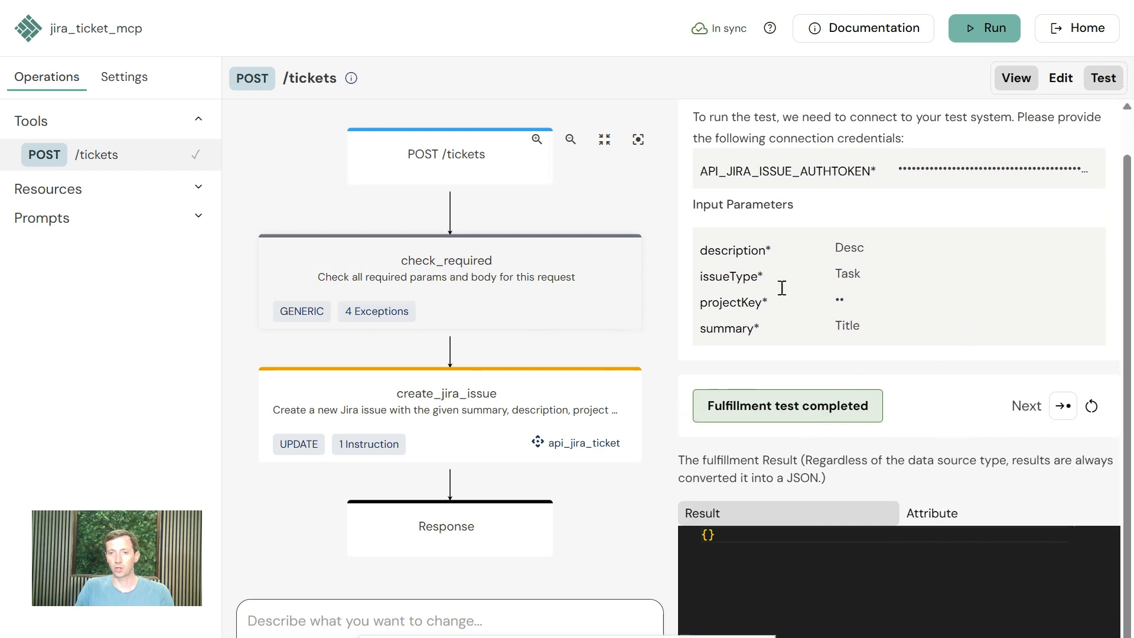
{"action": "left_click", "coordinate": [1057, 409]}
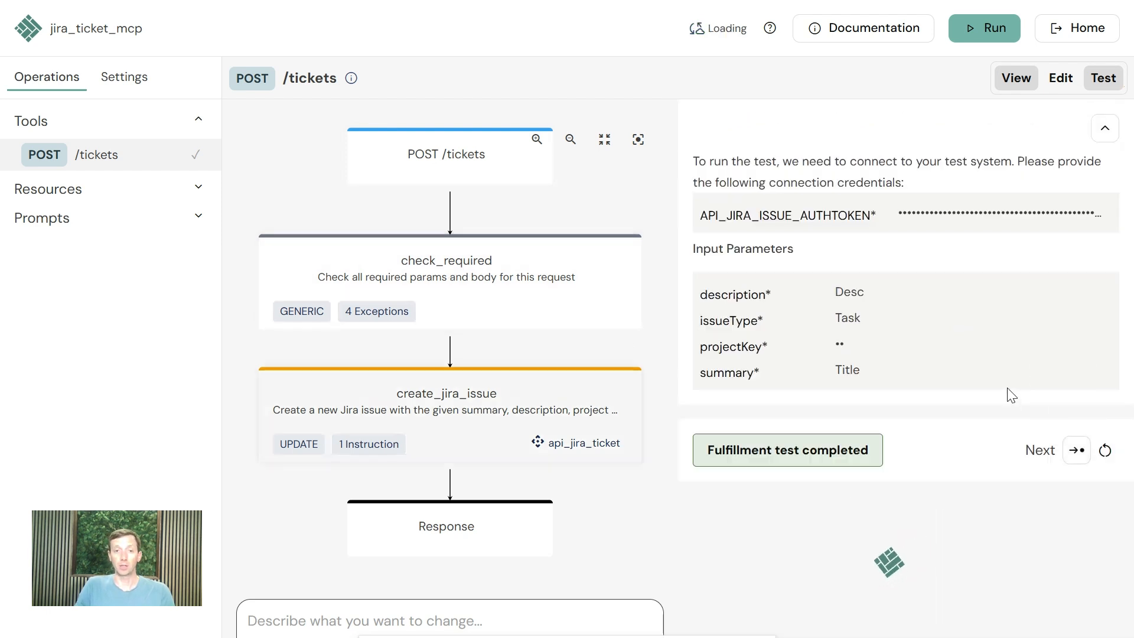
- Examine the JSON result of the create_jira_issue test, including the full "self" link
{"action": "scroll", "coordinate": [921, 485], "scroll_direction": "down", "scroll_amount": 1}
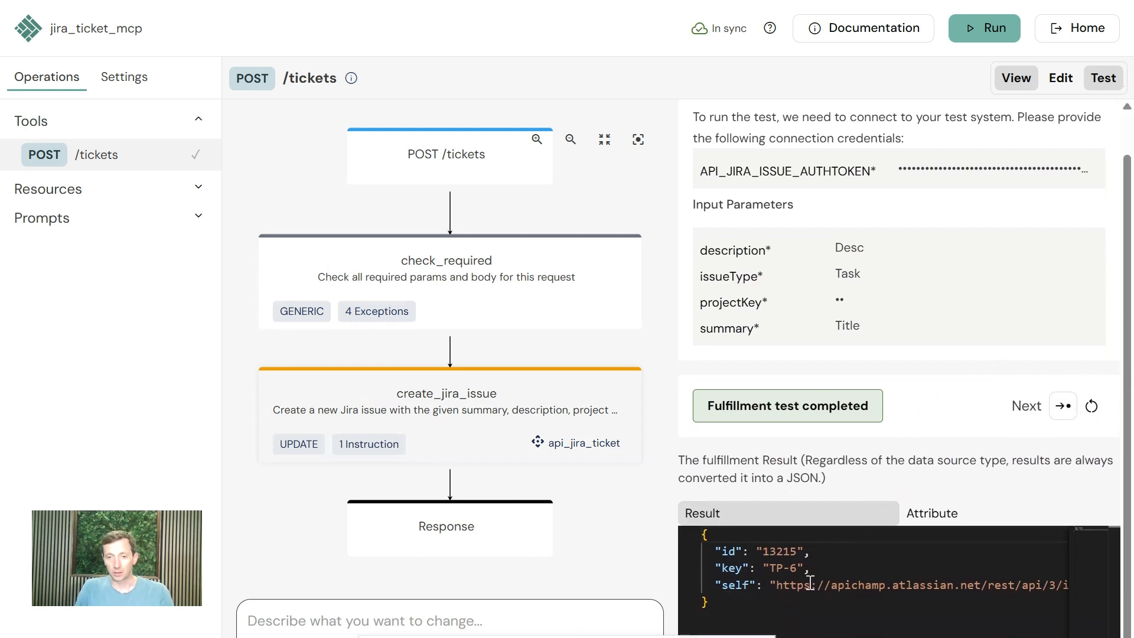
{"action": "left_click_drag", "start_coordinate": [798, 584], "coordinate": [863, 577]}
{"action": "key", "text": "shift+End"}
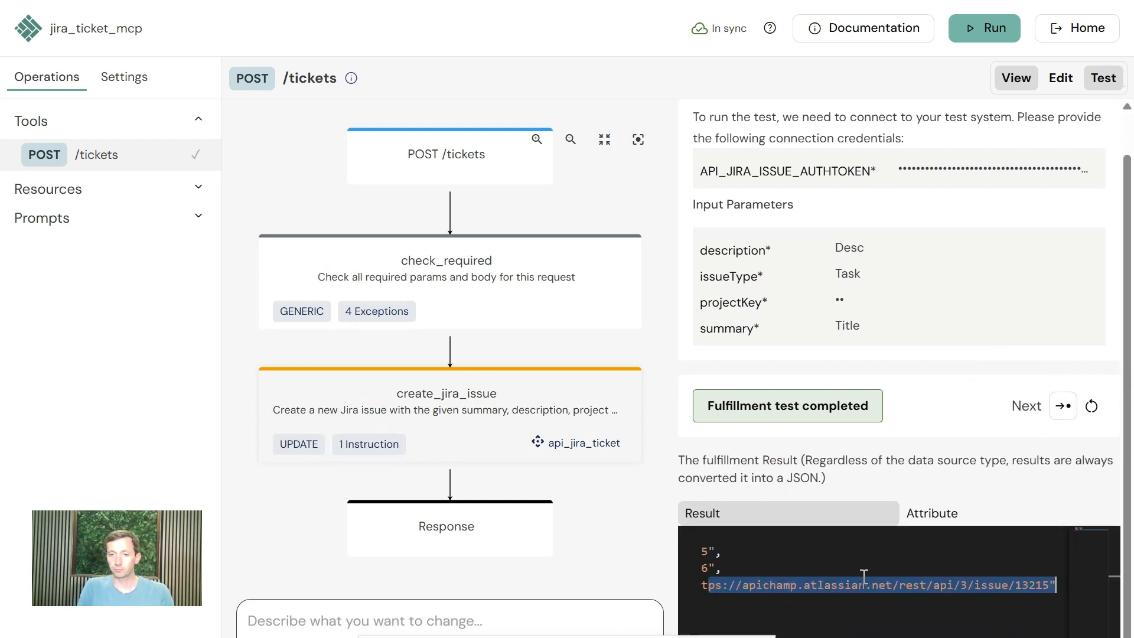
{"action": "key", "text": "shift+Left"}
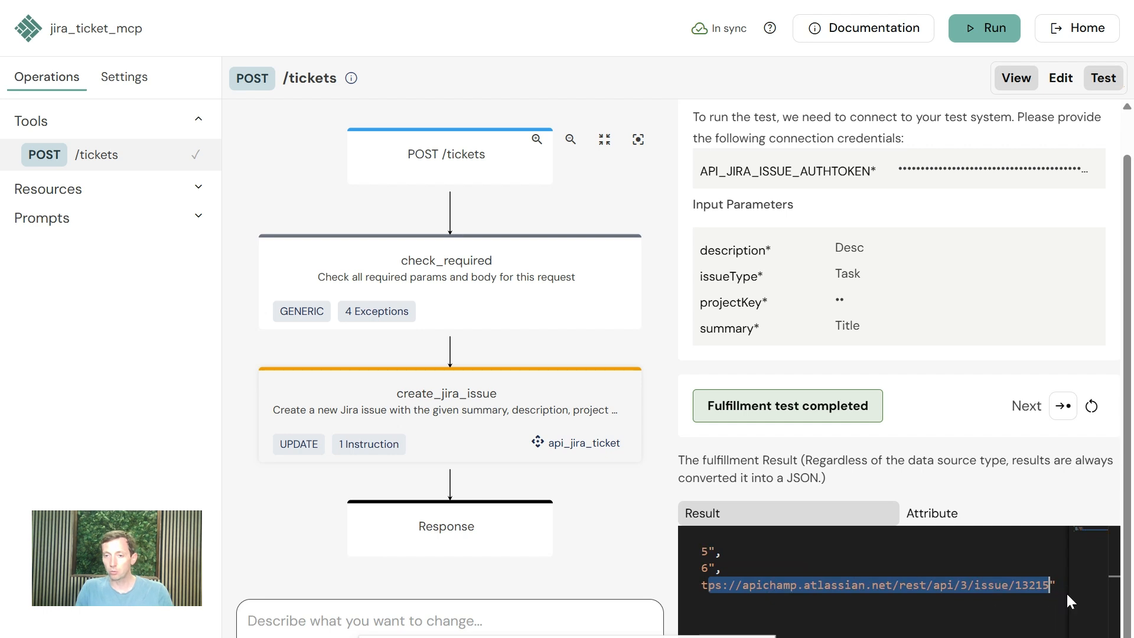
{"action": "key", "text": "Home"}
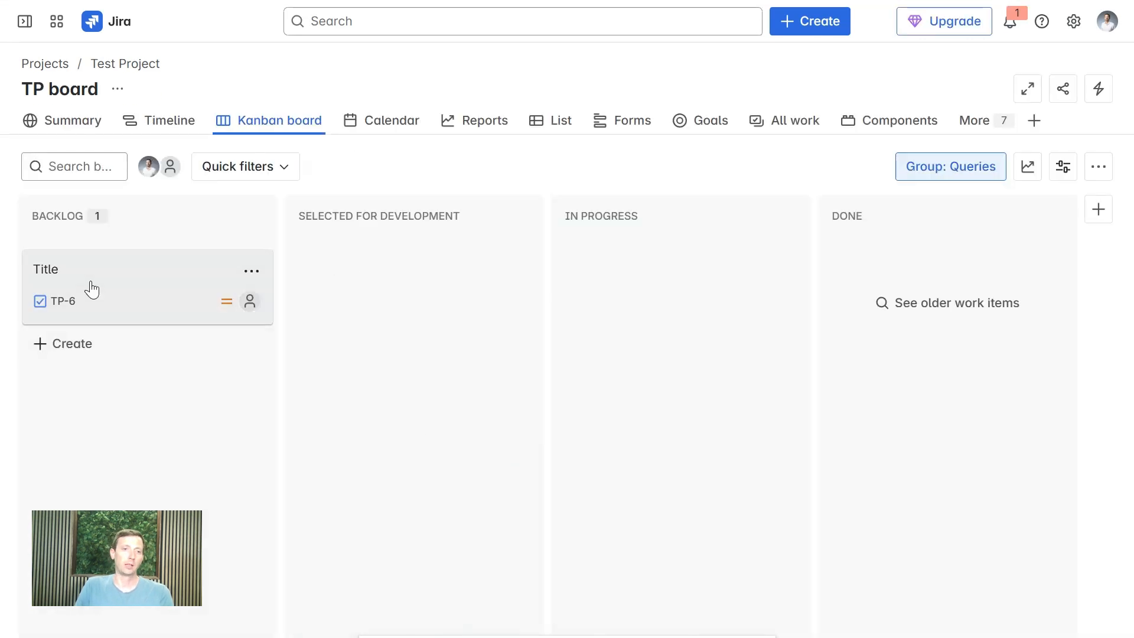
- Check the new "Title" ticket's details on Jira's TP board, close it, and return to the tool's code in MCP-Builder.ai
{"action": "left_click", "coordinate": [91, 281]}
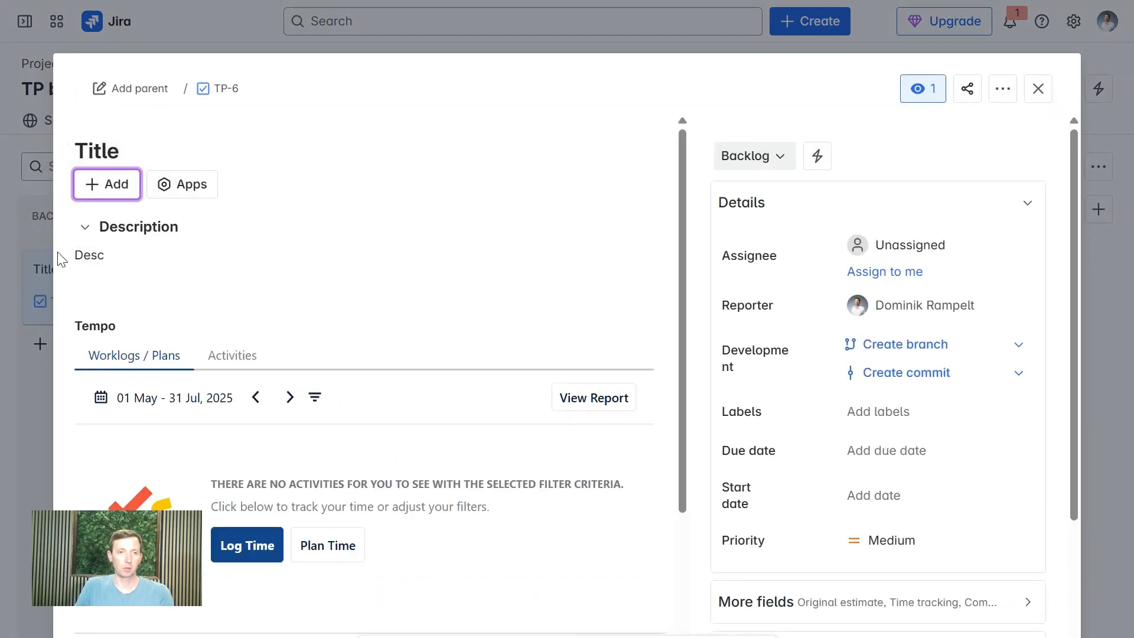
{"action": "left_click", "coordinate": [1038, 89]}
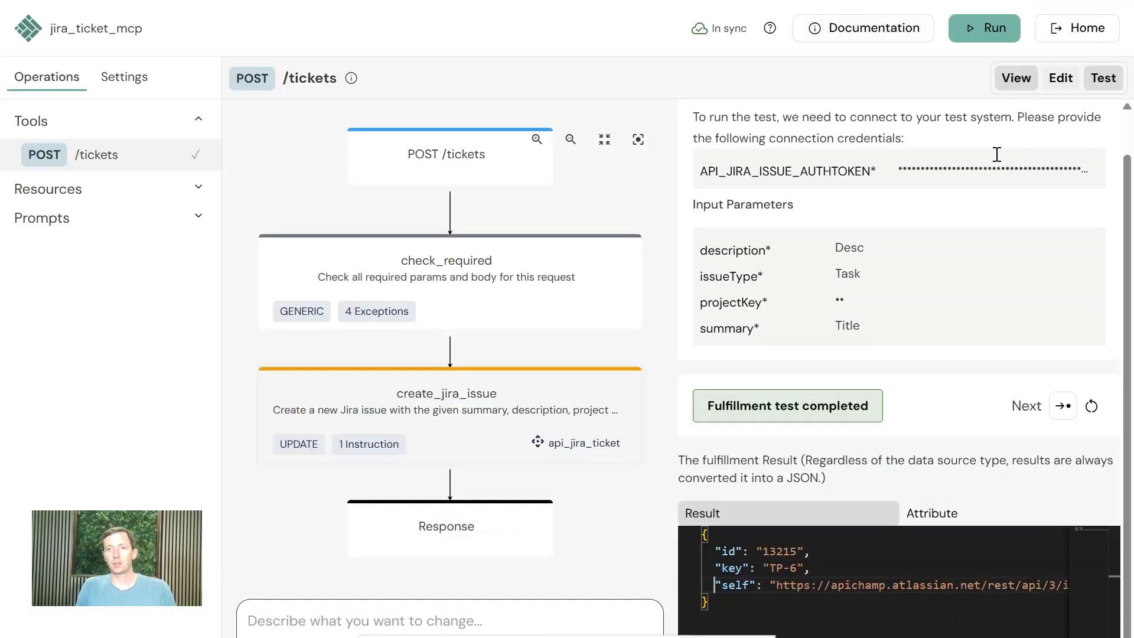
{"action": "left_click", "coordinate": [1061, 79]}
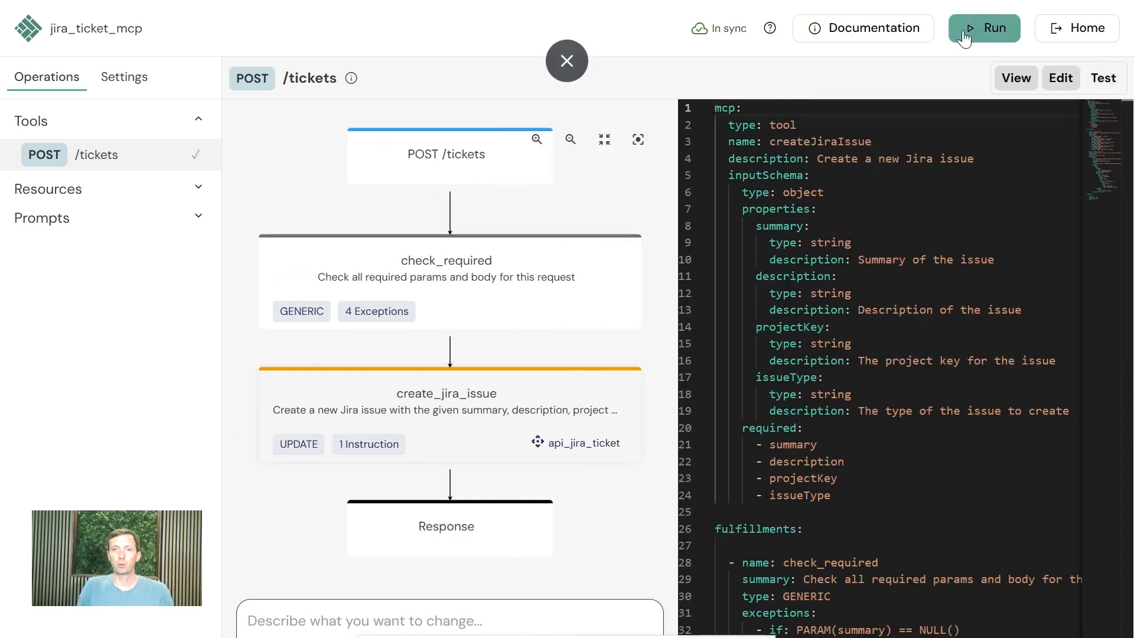
- Download the MCP server as a local STDIO executable, apichap_jira_ticket_mcp.jar
{"action": "left_click", "coordinate": [984, 29]}
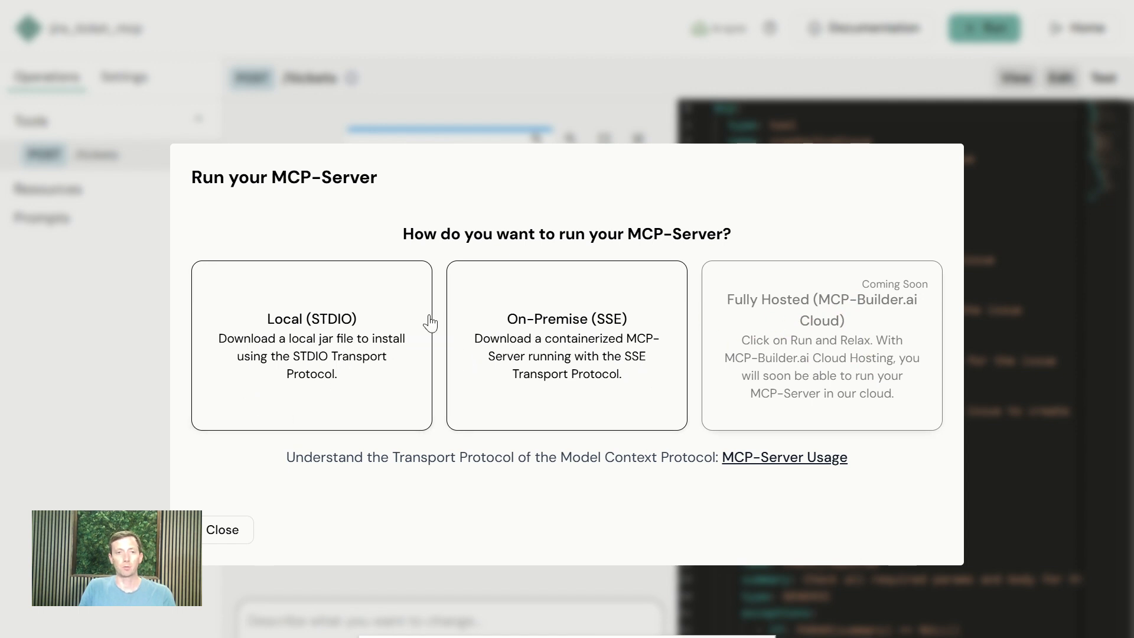
{"action": "left_click", "coordinate": [297, 333]}
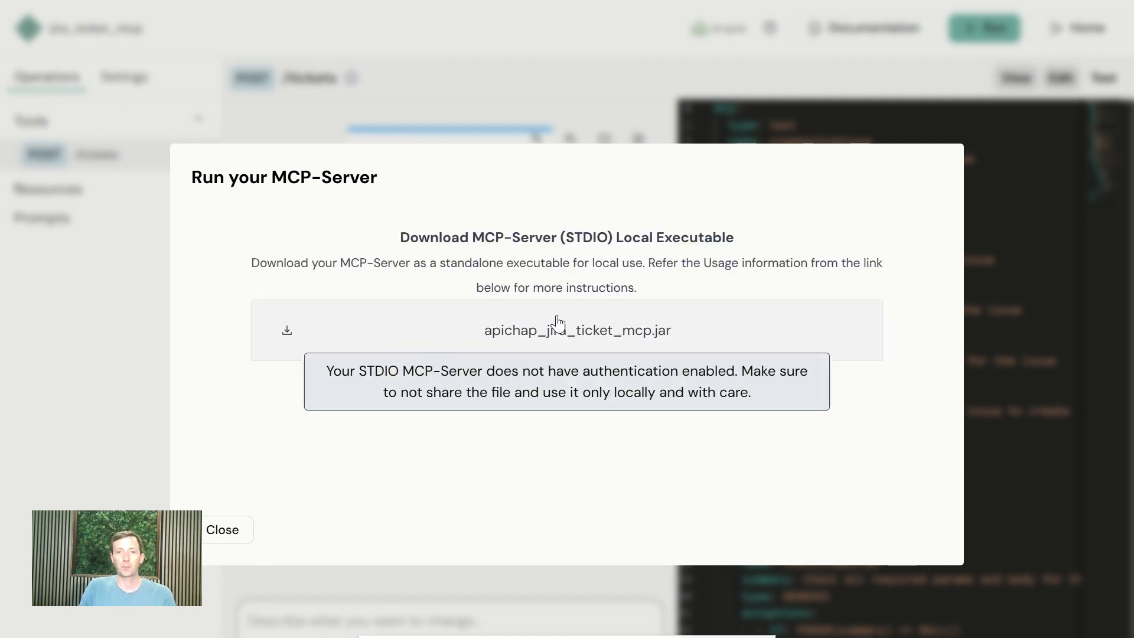
{"action": "left_click", "coordinate": [577, 324]}
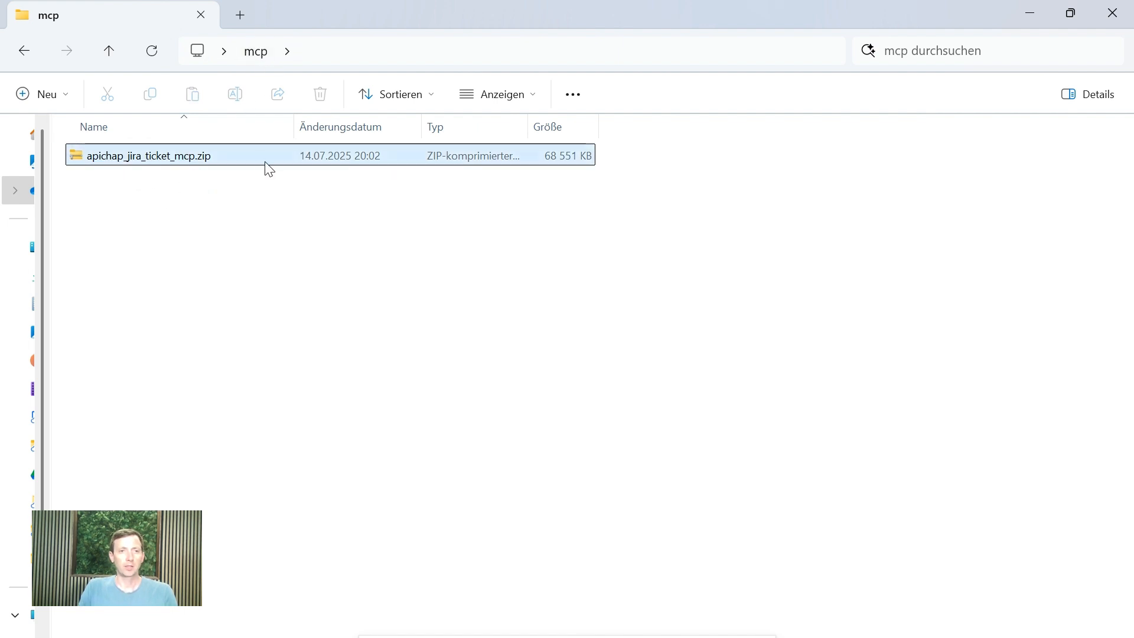
- Move apichap_jira_ticket_mcp.jar out of the downloaded apichap_jira_ticket_mcp.zip archive into the mcp folder
{"action": "double_click", "coordinate": [248, 159]}
{"action": "left_click", "coordinate": [158, 162]}
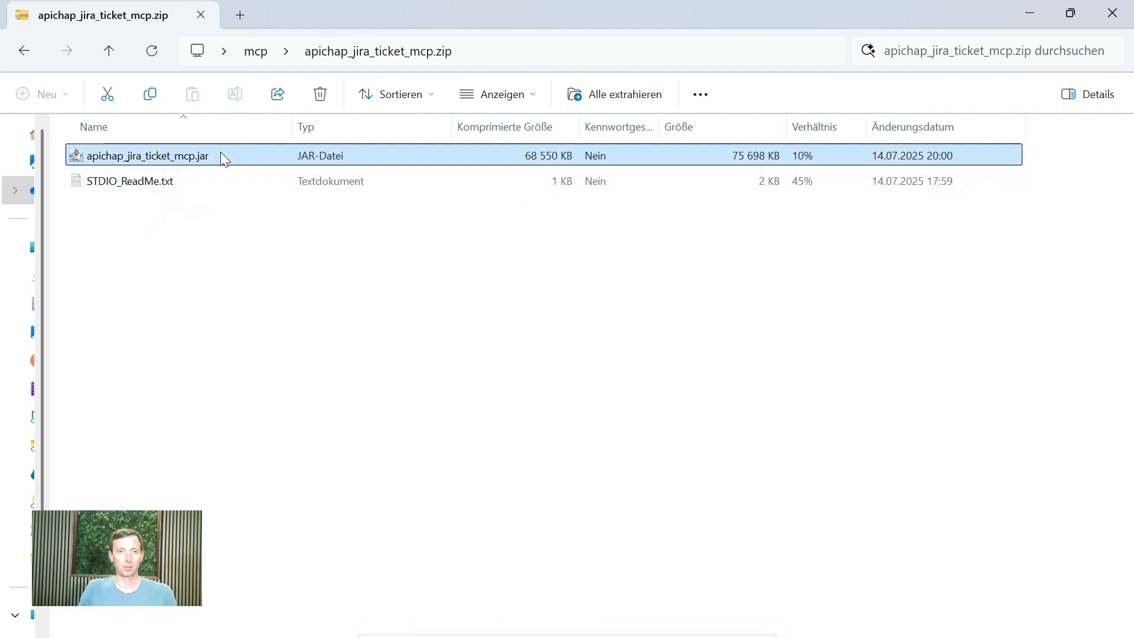
{"action": "left_click", "coordinate": [257, 53]}
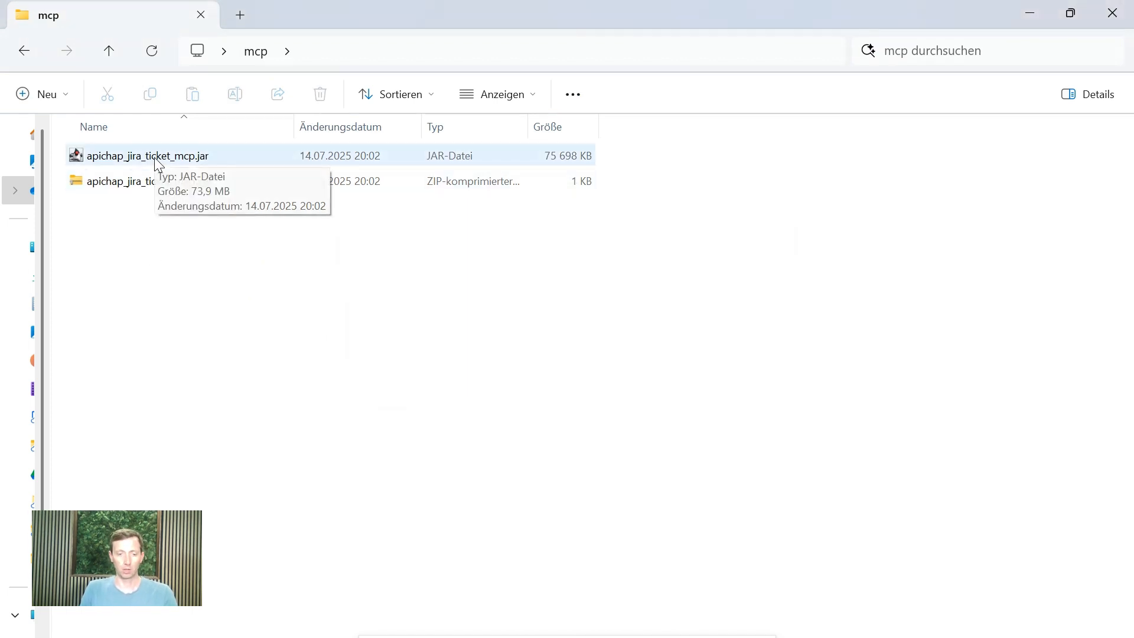
- Switch to the Claude desktop app
{"action": "key", "text": "super"}
{"action": "type", "text": "claud"}
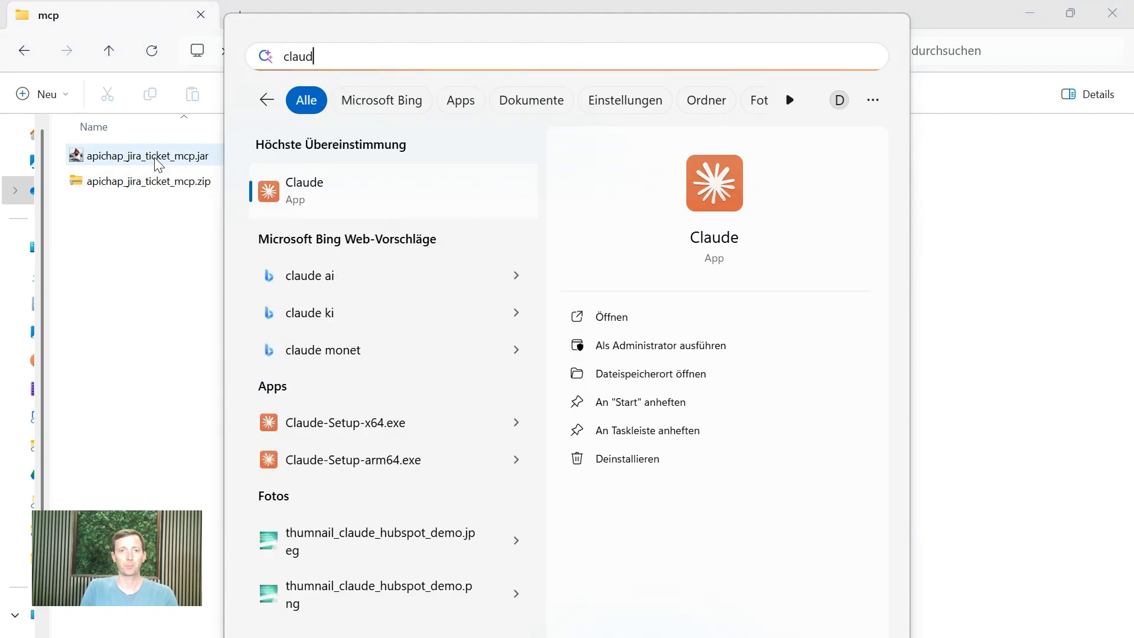
{"action": "key", "text": "Return"}
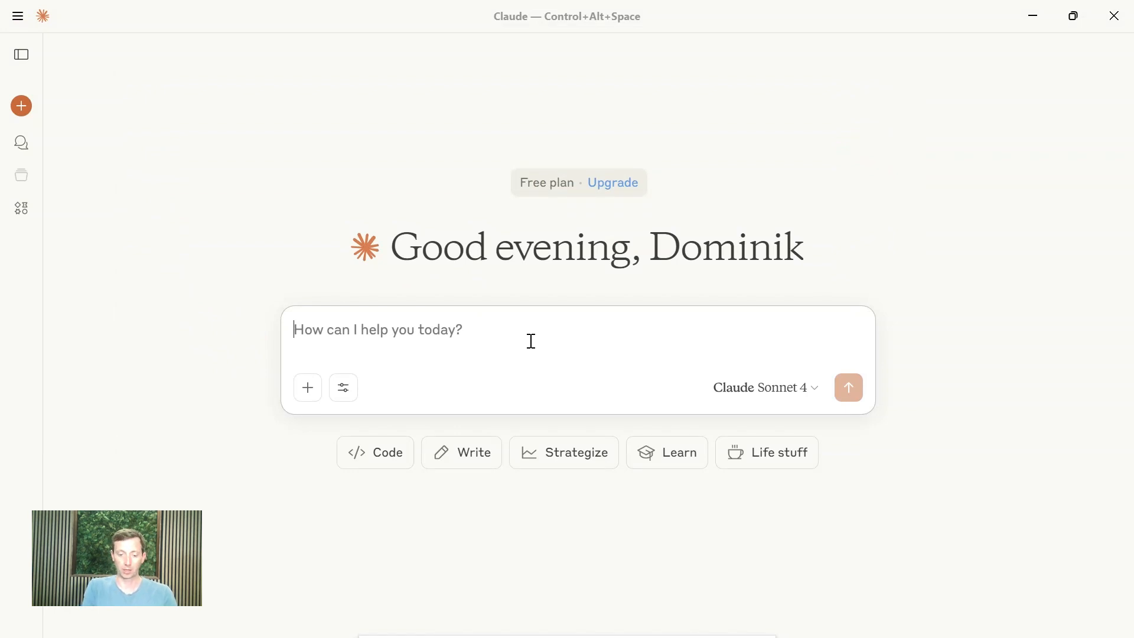
- Ask Claude "could you plz add a new jira ticket to our jira application"
{"action": "type", "text": "cou"}
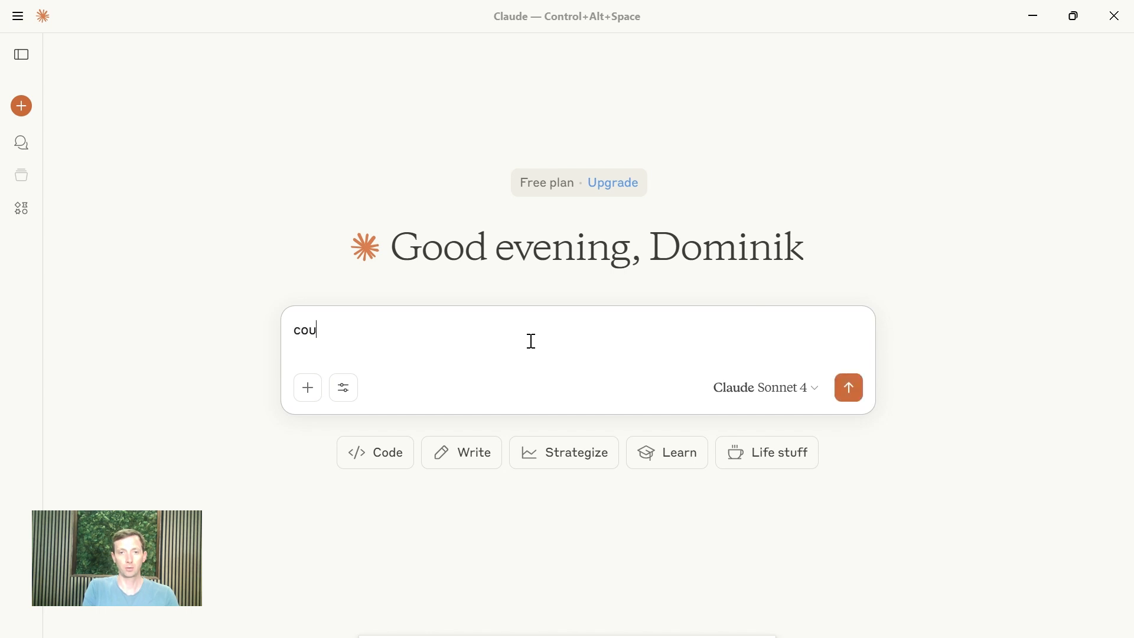
{"action": "type", "text": "ld you pld you l"}
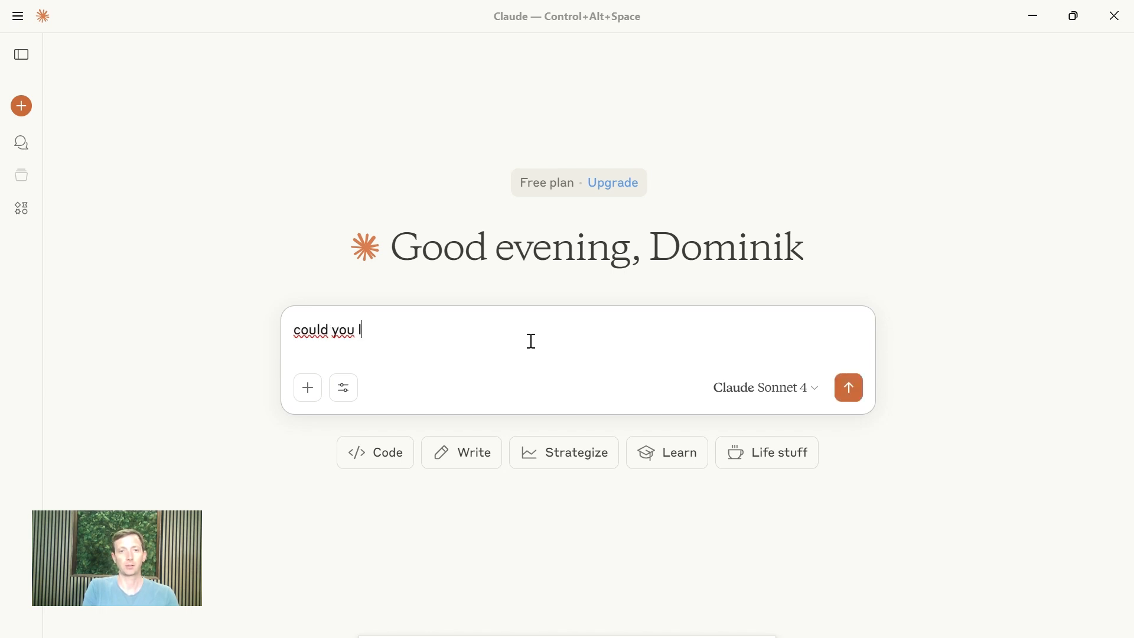
{"action": "key", "text": "BackSpace"}
{"action": "type", "text": "pluz s"}
{"action": "key", "text": "BackSpace"}
{"action": "key", "text": "BackSpace"}
{"action": "key", "text": "BackSpace"}
{"action": "type", "text": "add a new "}
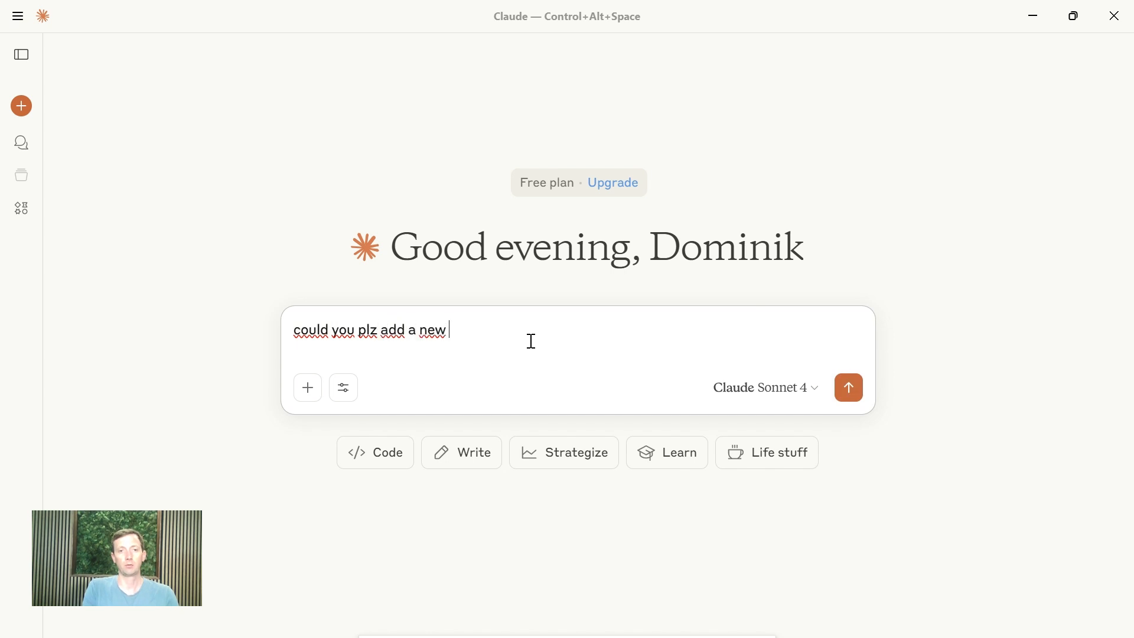
{"action": "type", "text": "jira ticket to"}
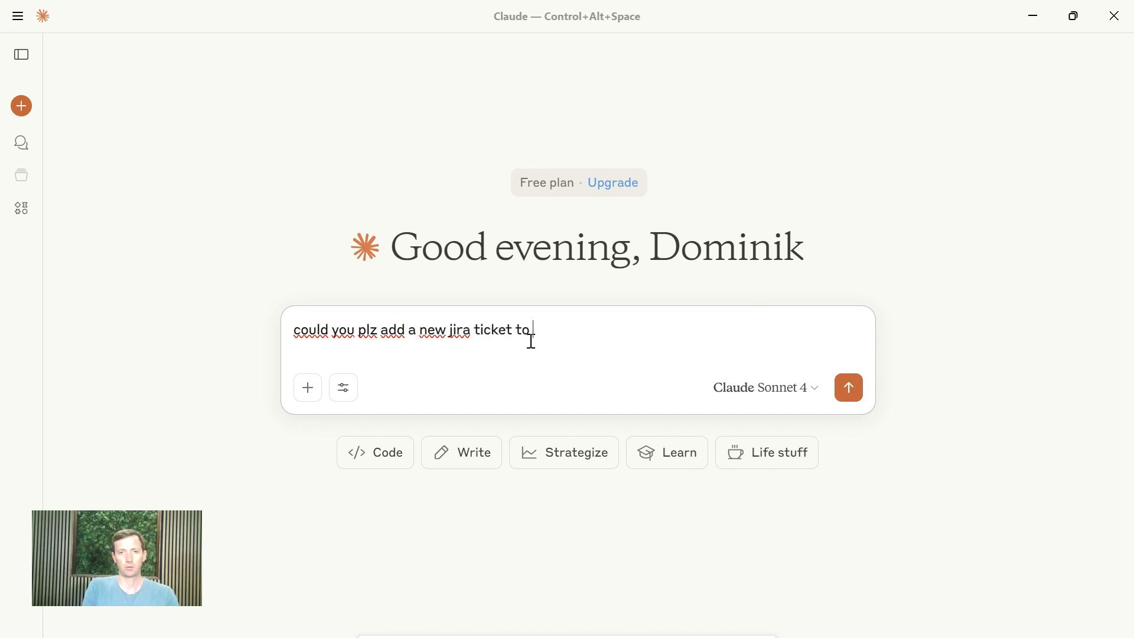
{"action": "type", "text": " our jira application"}
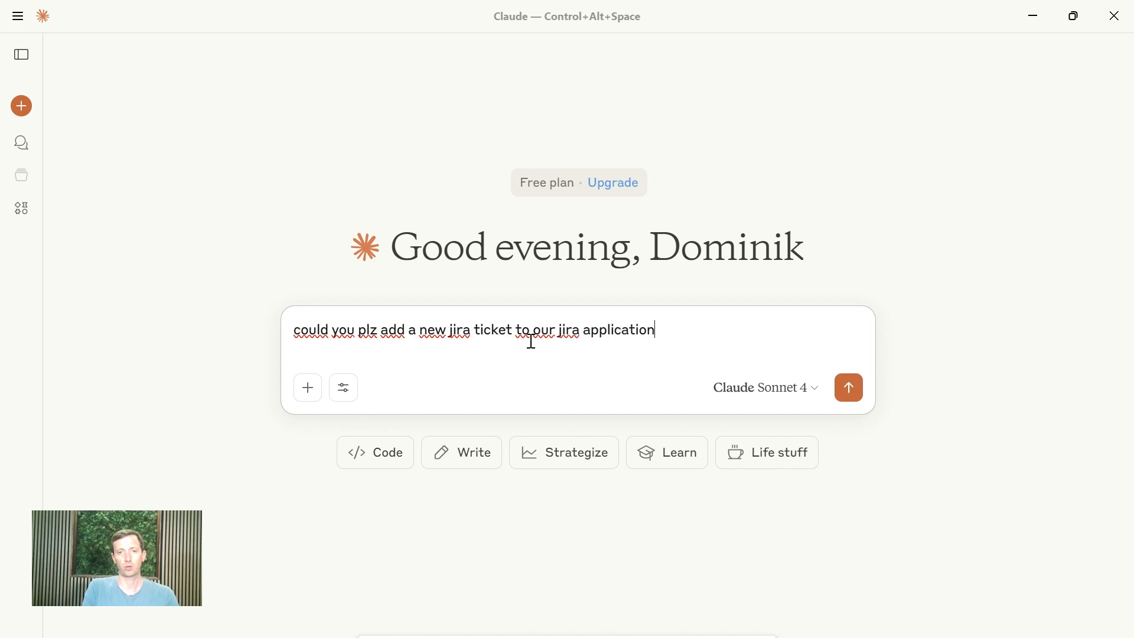
{"action": "key", "text": "Return"}
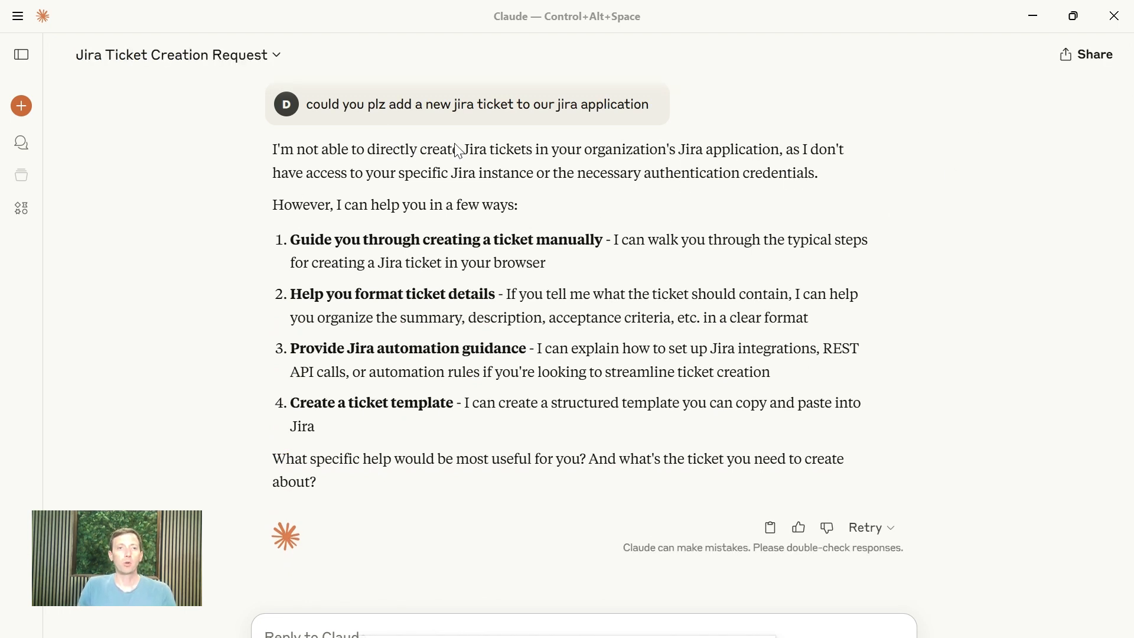
- Locate Claude's MCP configuration file through the app's developer settings
{"action": "left_click", "coordinate": [14, 18]}
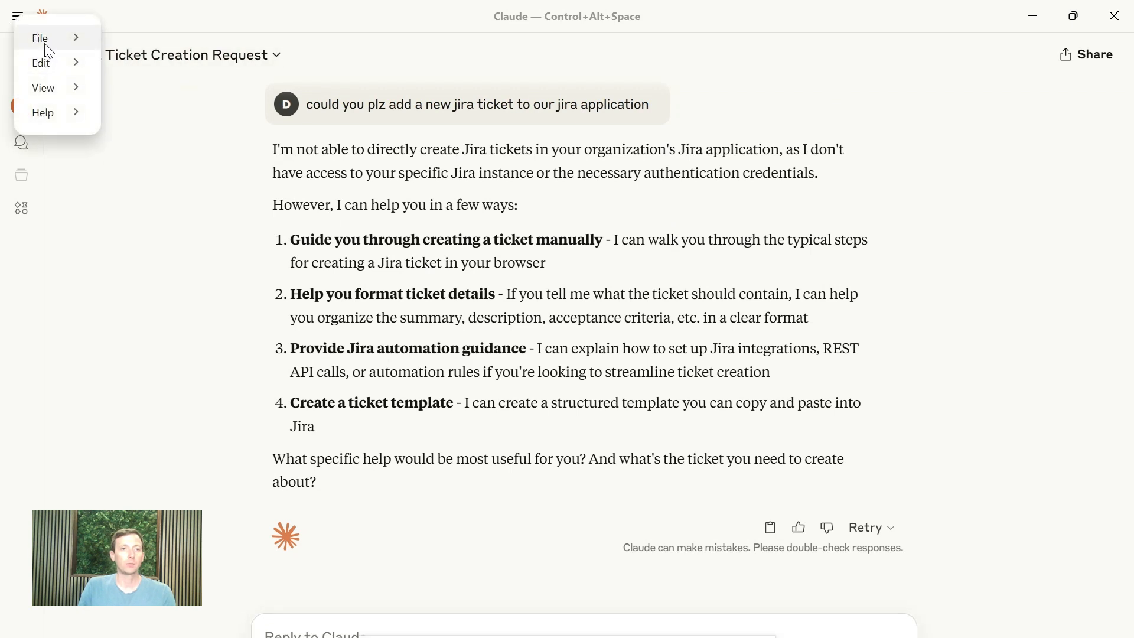
{"action": "mouse_move", "coordinate": [44, 44]}
{"action": "left_click", "coordinate": [142, 63]}
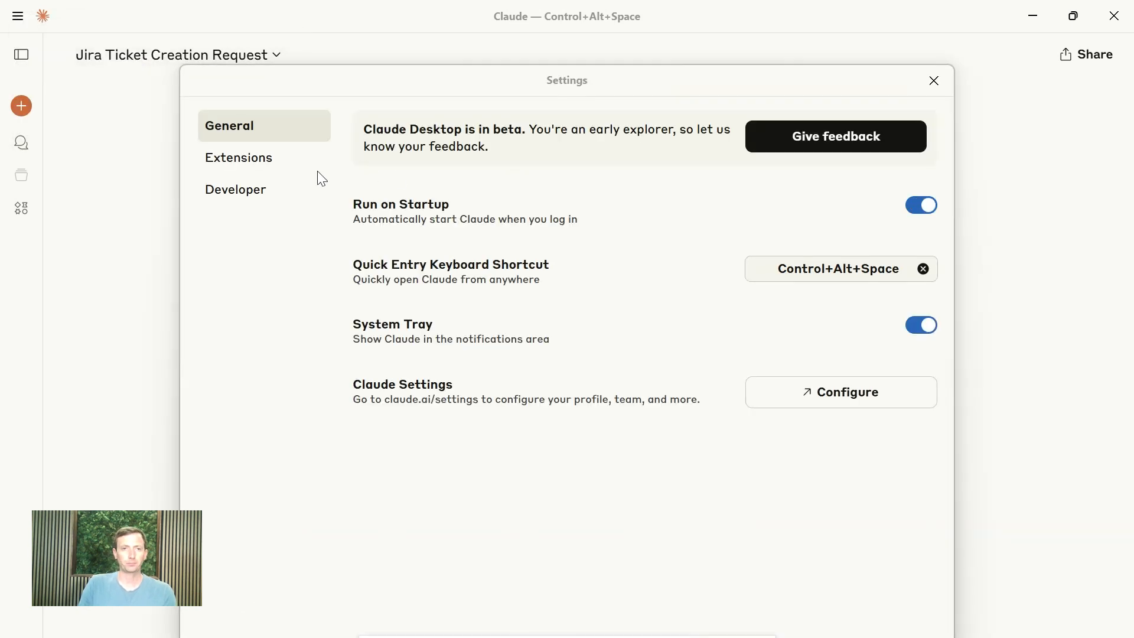
{"action": "left_click", "coordinate": [283, 192]}
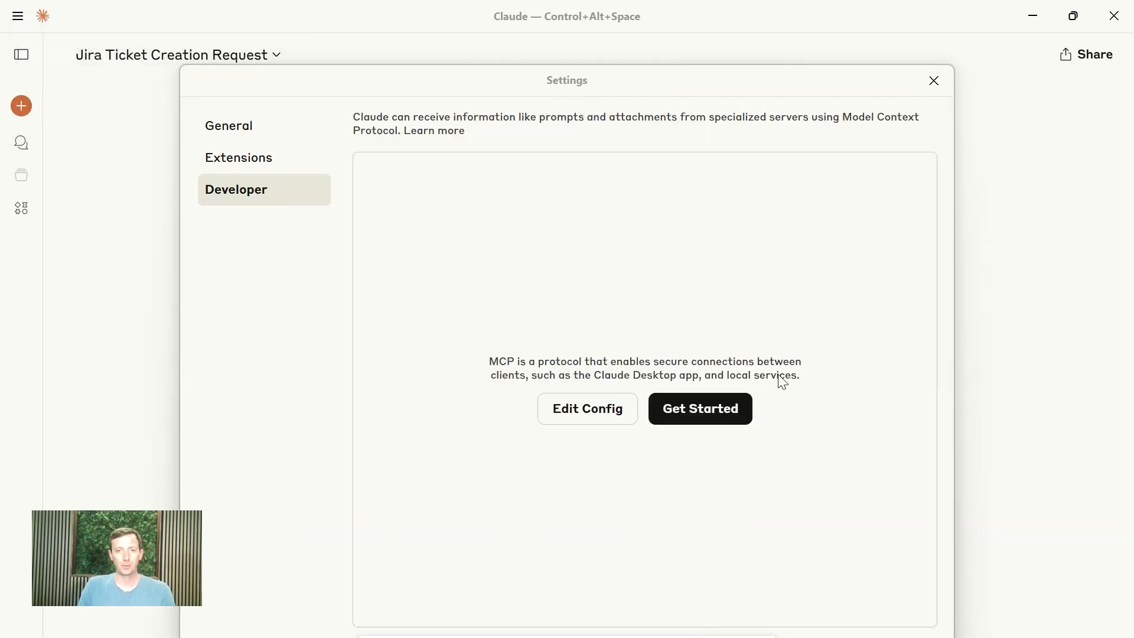
{"action": "left_click", "coordinate": [591, 412]}
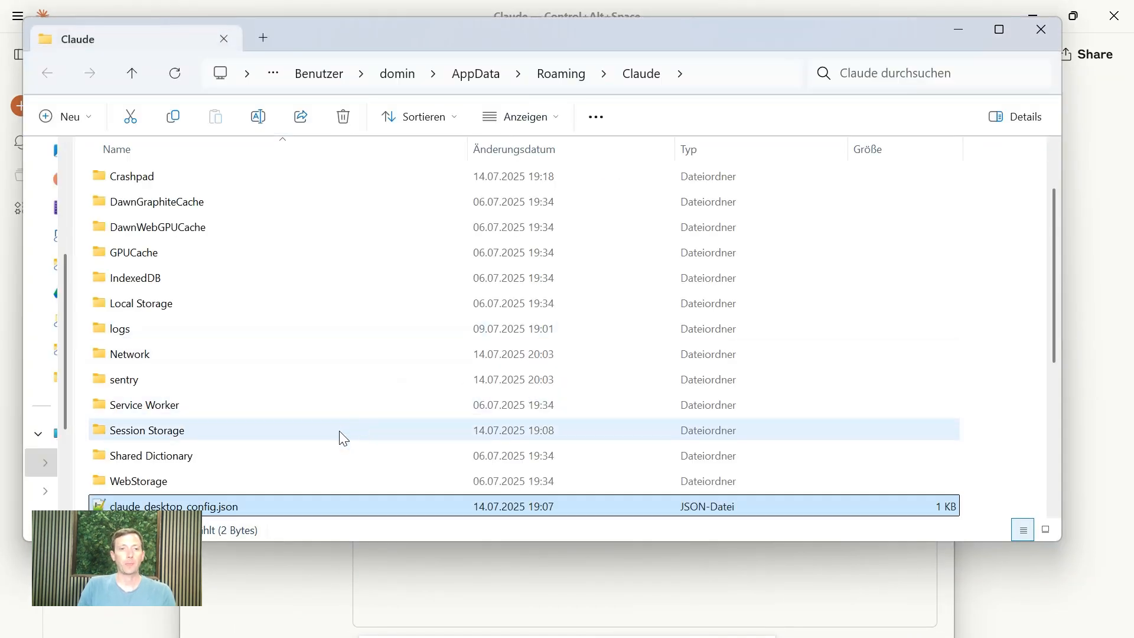
- Open claude_desktop_config.json for editing in Notepad++
{"action": "double_click", "coordinate": [182, 507]}
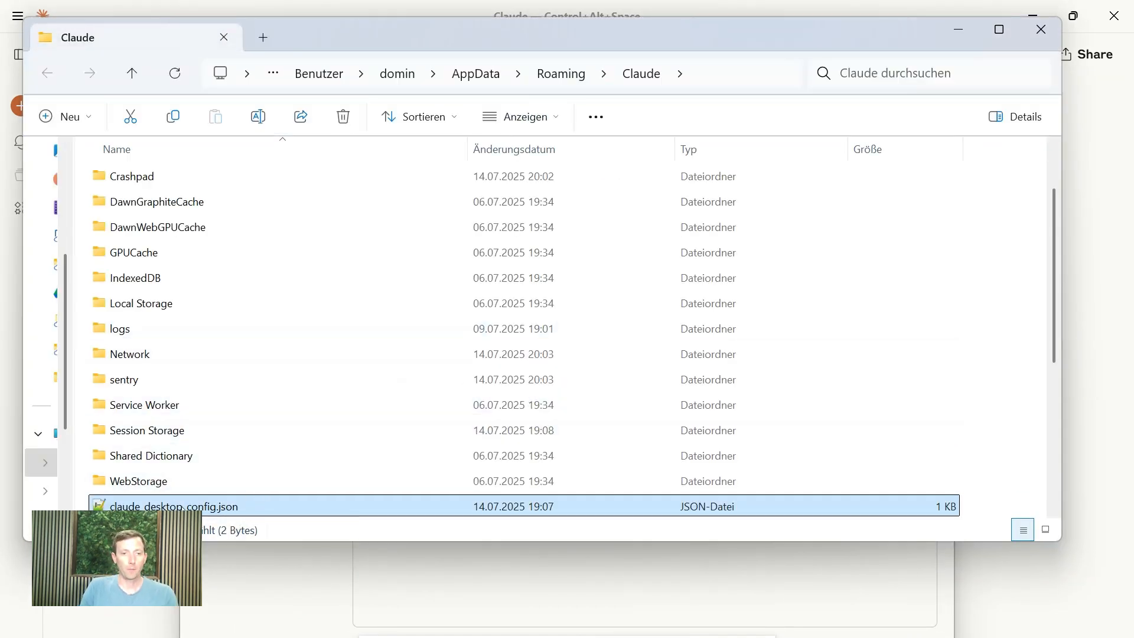
{"action": "right_click", "coordinate": [182, 507]}
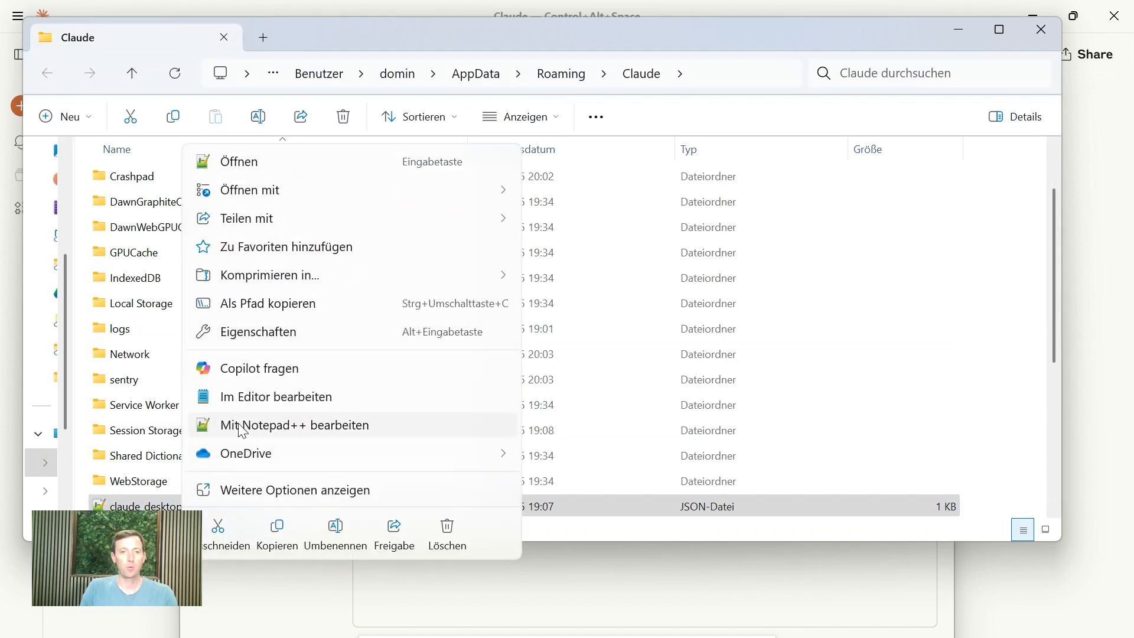
{"action": "left_click", "coordinate": [242, 425]}
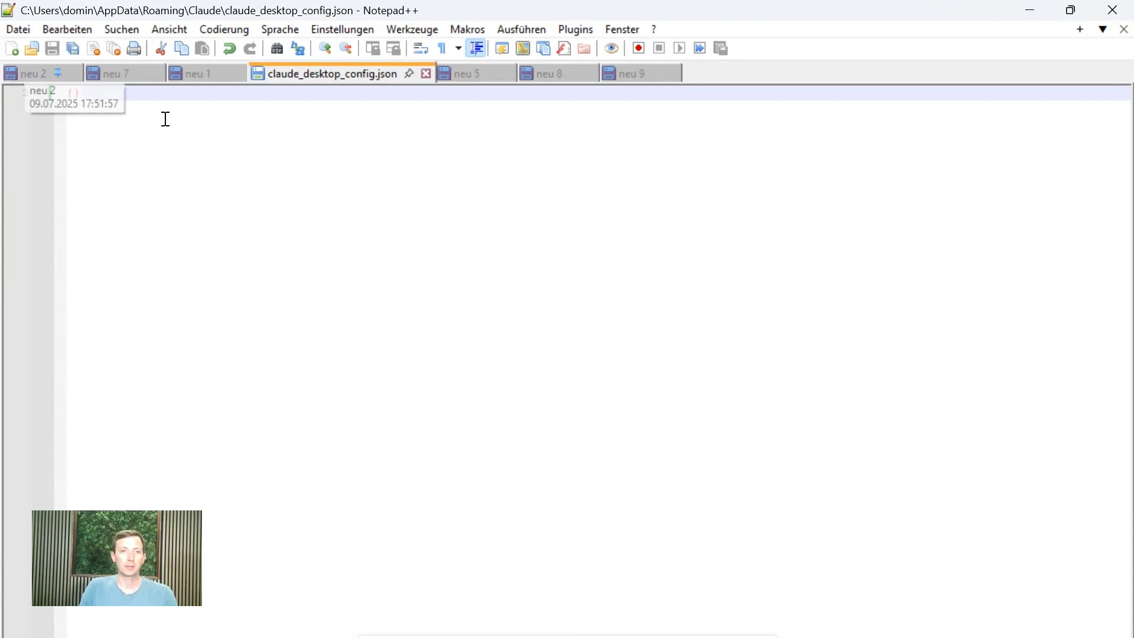
- Replace the contents of claude_desktop_config.json with the jira-ticket-creator configuration from the "neu 2" note, including its API token, and save the file
{"action": "left_click", "coordinate": [11, 69]}
{"action": "key", "text": "ctrl+a"}
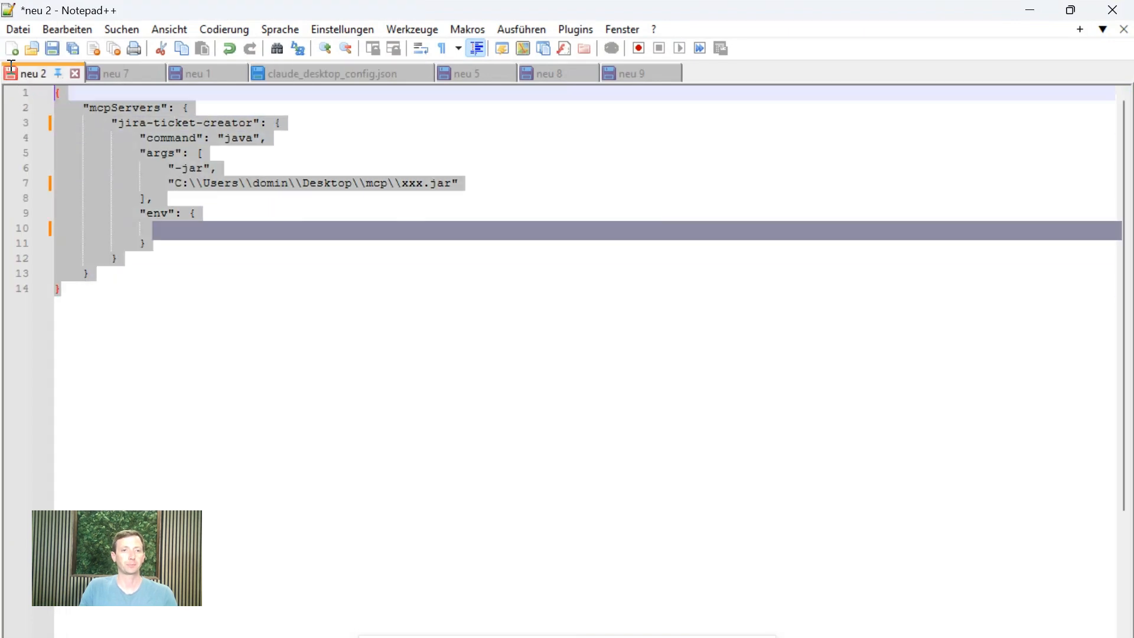
{"action": "left_click", "coordinate": [319, 74]}
{"action": "key", "text": "ctrl+a"}
{"action": "key", "text": "ctrl+v"}
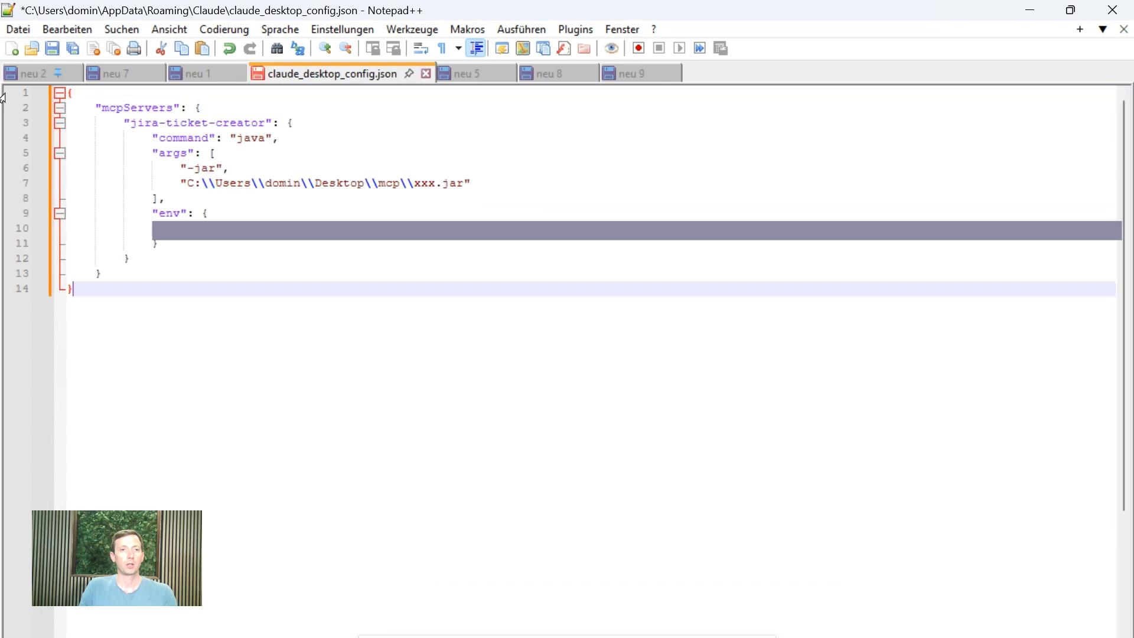
{"action": "key", "text": "ctrl+s"}
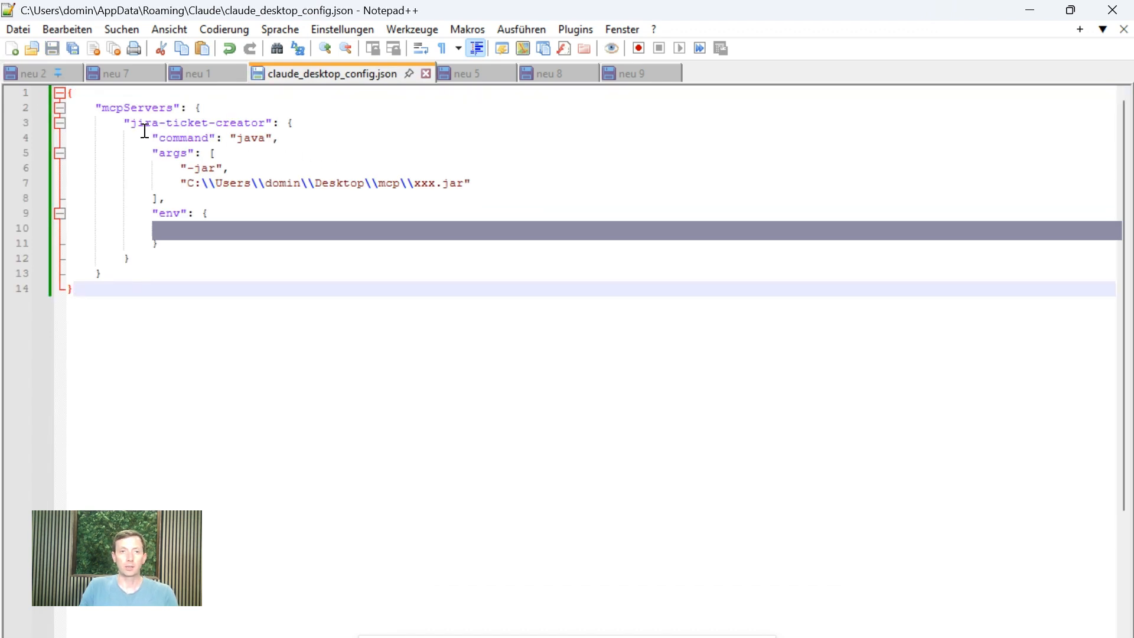
- Examine the mcpServers block, the jira-ticket-creator server name and its java command
{"action": "left_click", "coordinate": [119, 113]}
{"action": "left_click", "coordinate": [200, 112]}
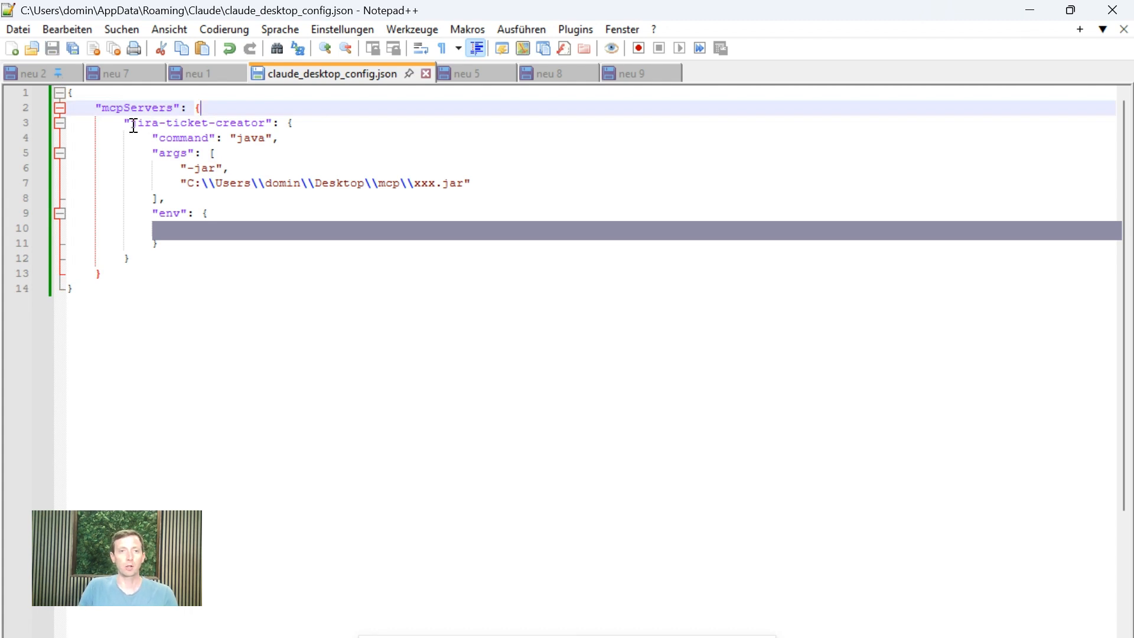
{"action": "left_click_drag", "start_coordinate": [131, 123], "coordinate": [266, 124]}
{"action": "left_click", "coordinate": [259, 140]}
{"action": "double_click", "coordinate": [259, 140]}
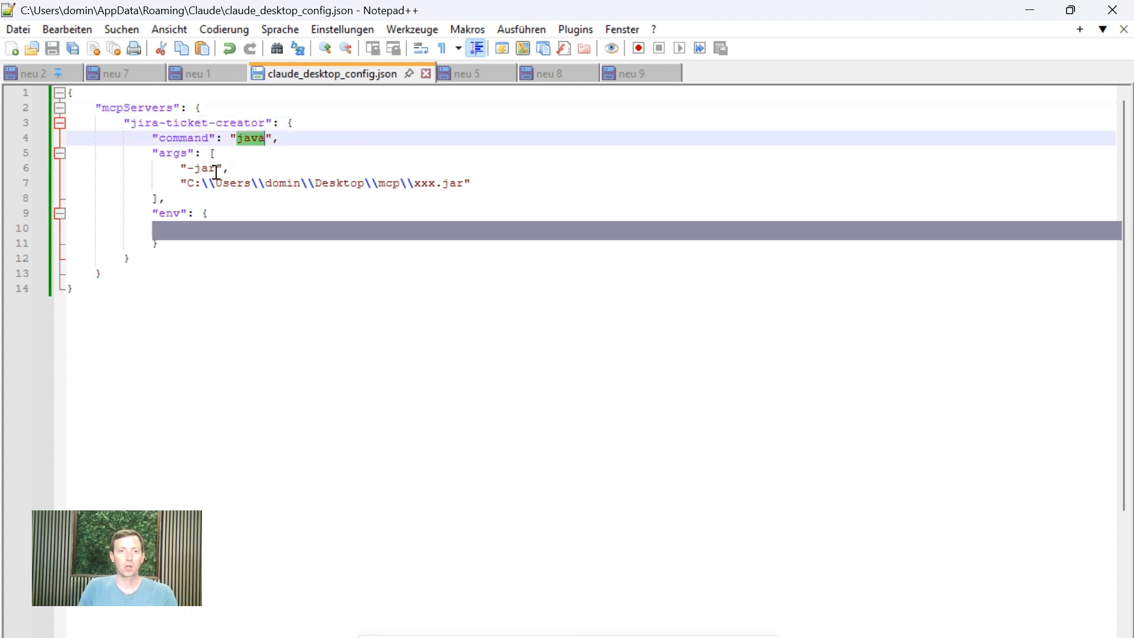
- Replace the xxx placeholder in the jar path with apichap_jira_ticket_mcp, copied from the file in the mcp folder, and save the configuration
{"action": "double_click", "coordinate": [430, 183]}
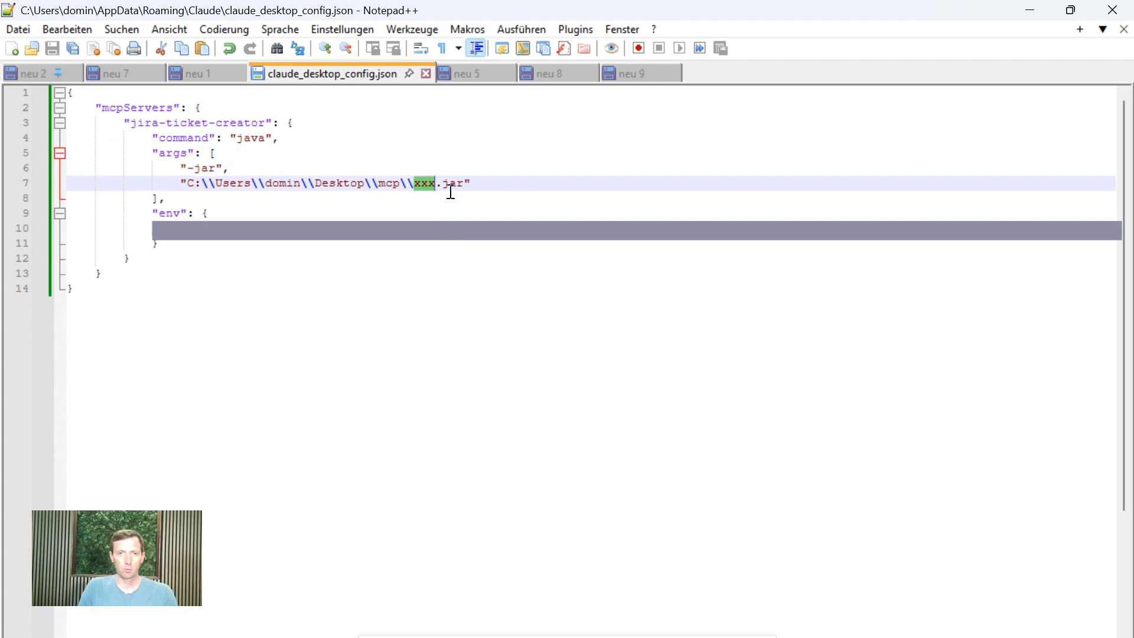
{"action": "key", "text": "super"}
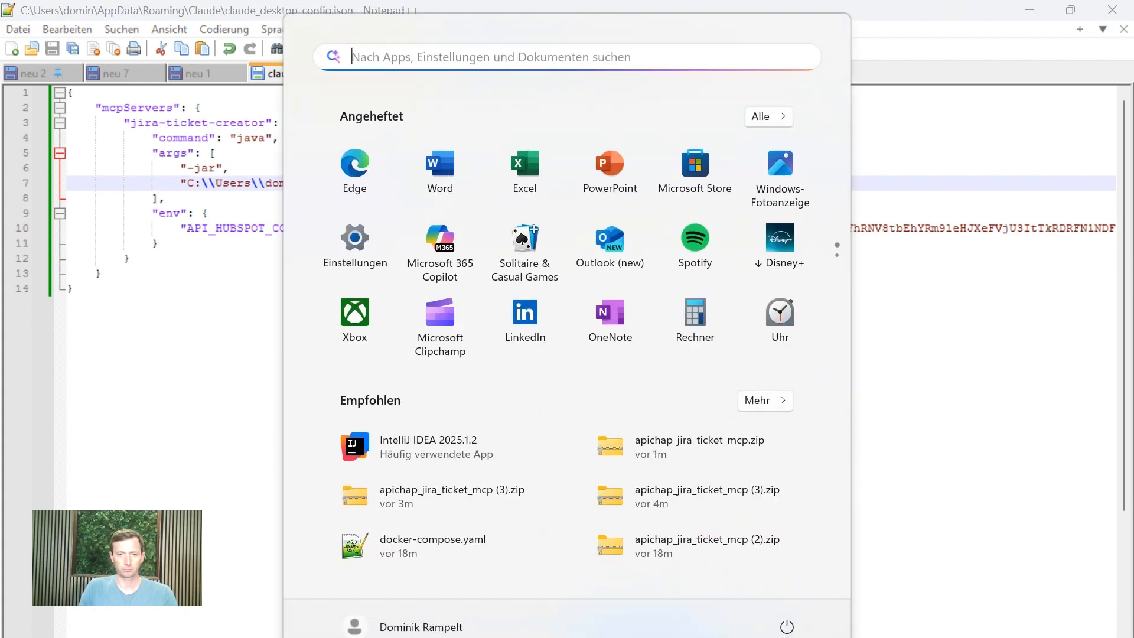
{"action": "mouse_move", "coordinate": [378, 636]}
{"action": "left_click", "coordinate": [299, 605]}
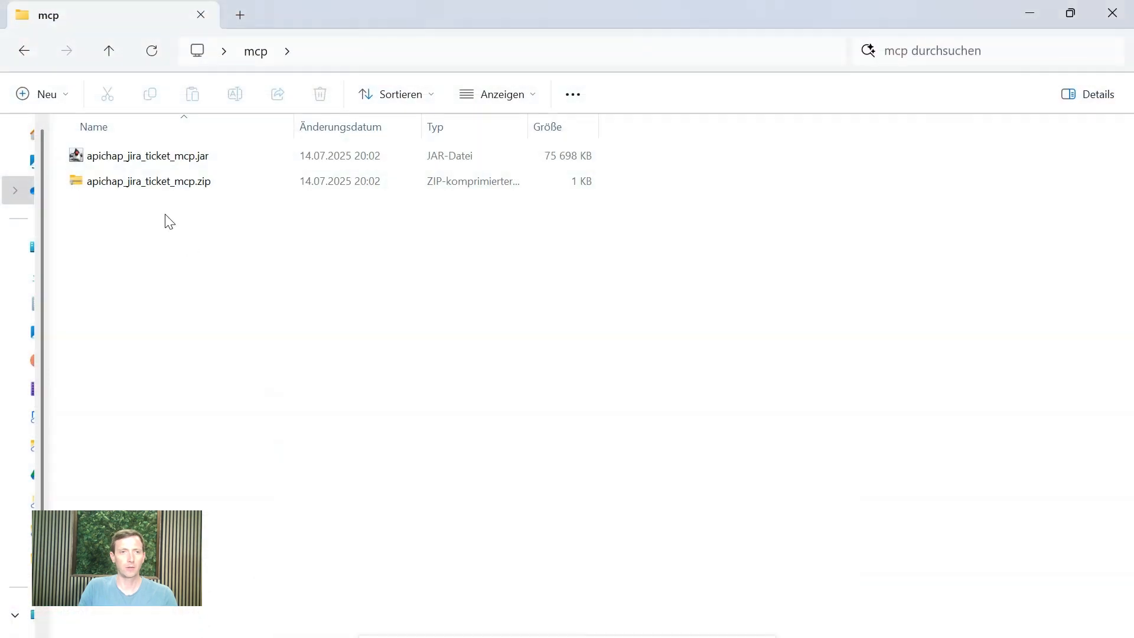
{"action": "left_click", "coordinate": [146, 163]}
{"action": "left_click", "coordinate": [146, 162]}
{"action": "left_click", "coordinate": [273, 239]}
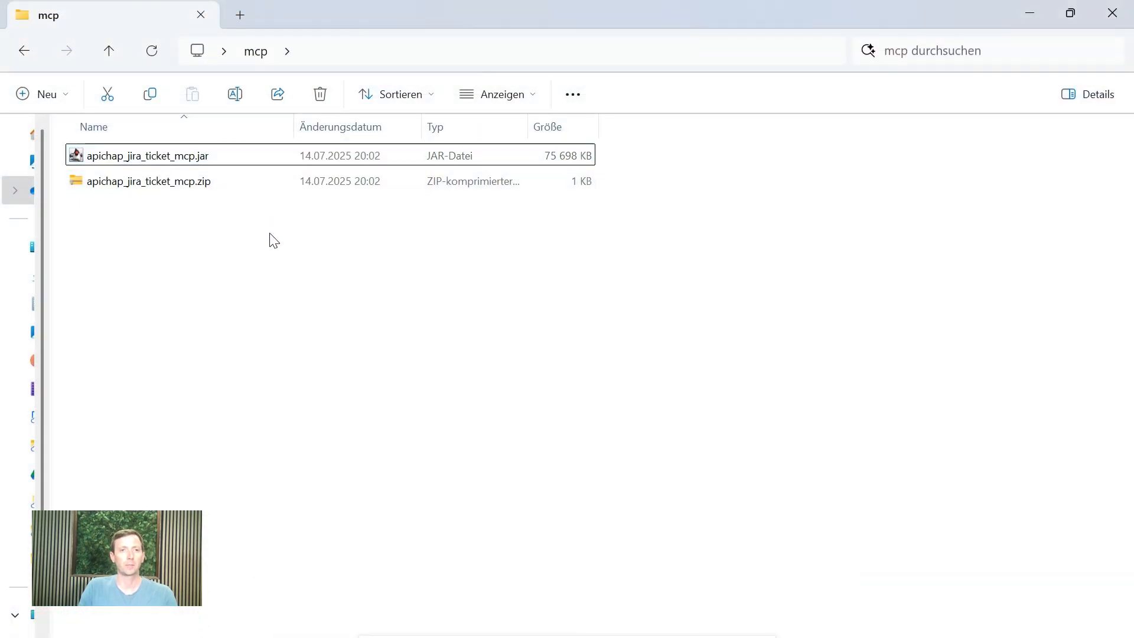
{"action": "left_click", "coordinate": [1034, 21]}
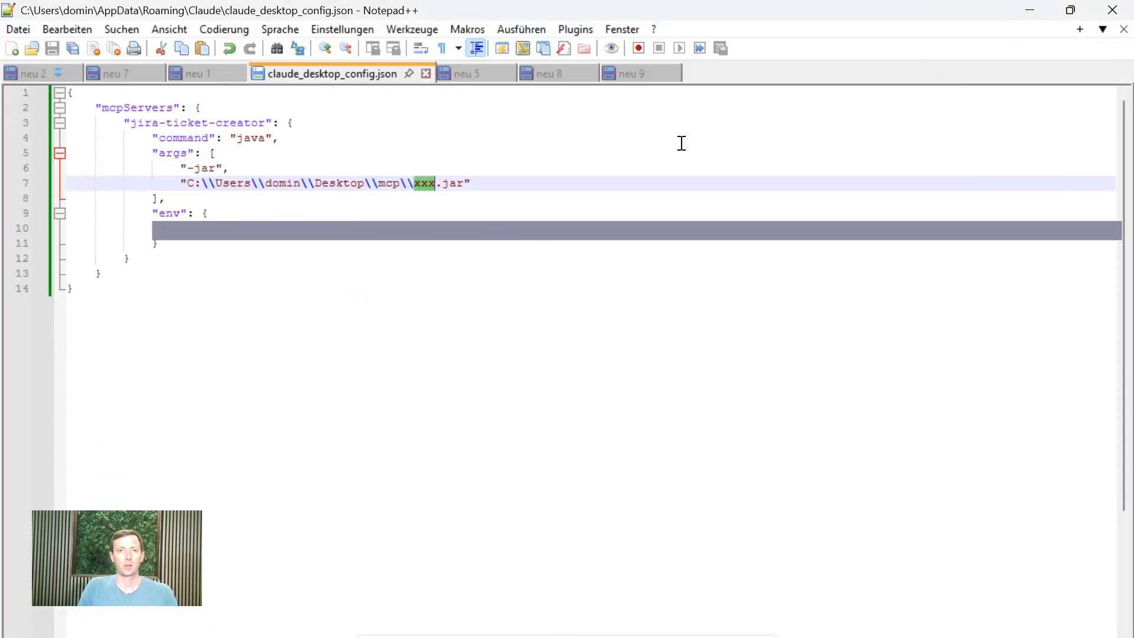
{"action": "left_click", "coordinate": [430, 184]}
{"action": "key", "text": "ctrl+v"}
{"action": "left_click", "coordinate": [468, 268]}
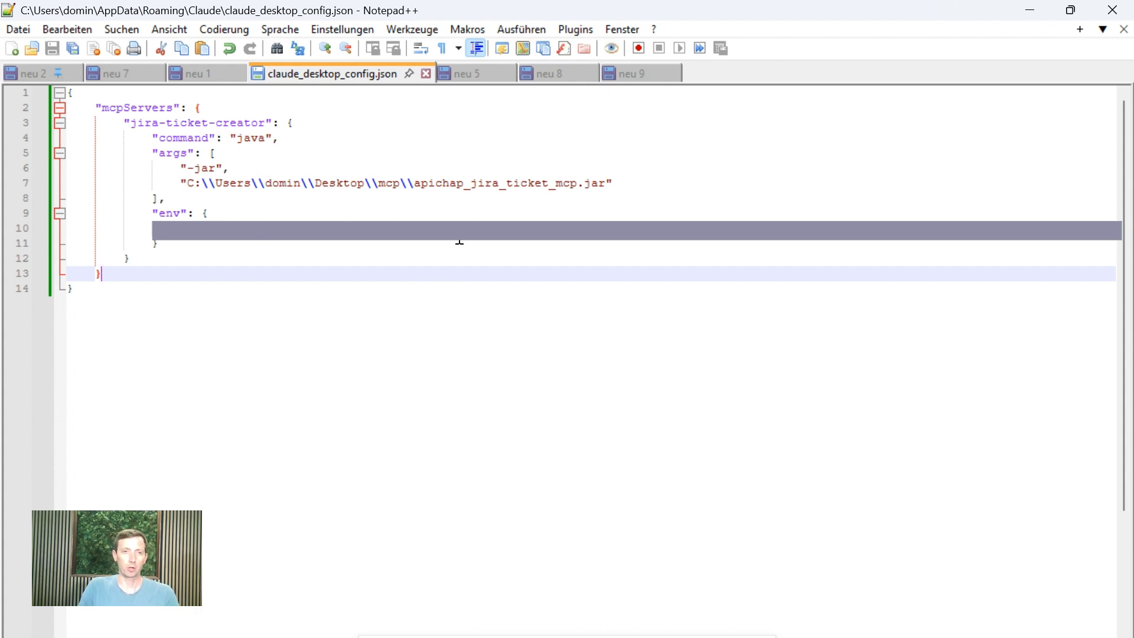
- Quit the Claude instance running in the background and start Claude Desktop again so it reloads the configuration
{"action": "key", "text": "super"}
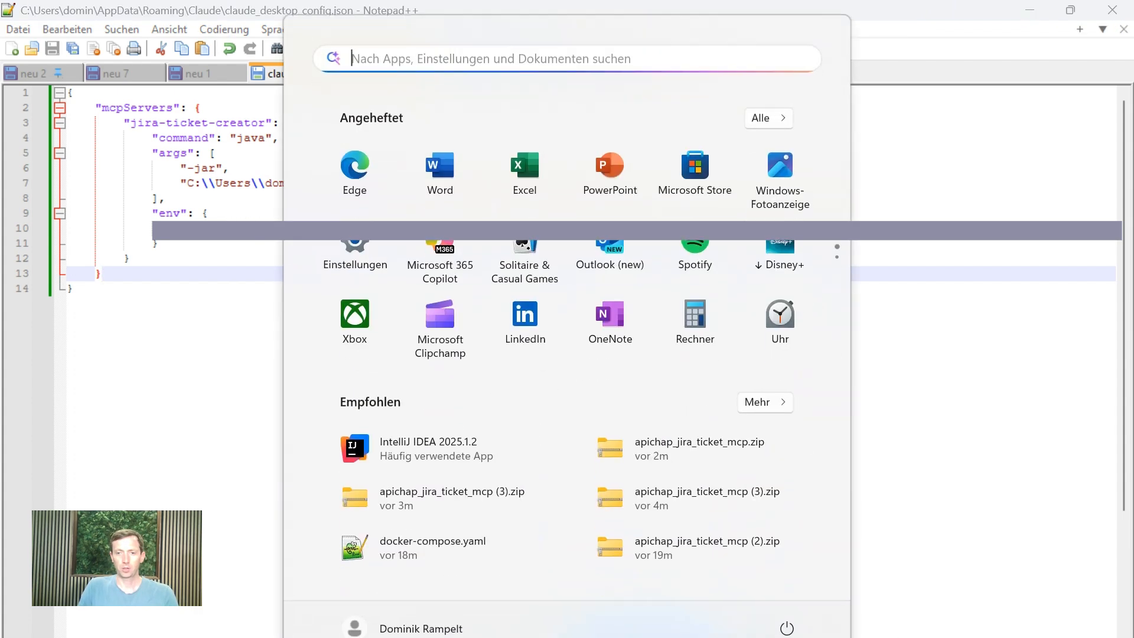
{"action": "left_click", "coordinate": [877, 637]}
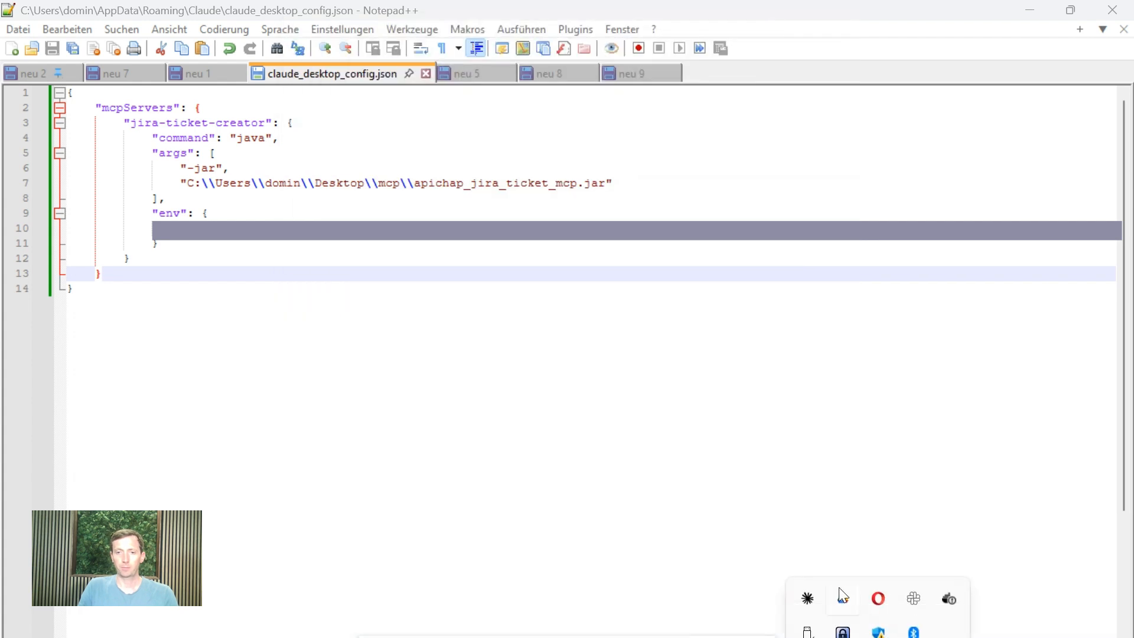
{"action": "right_click", "coordinate": [814, 592]}
{"action": "left_click", "coordinate": [833, 633]}
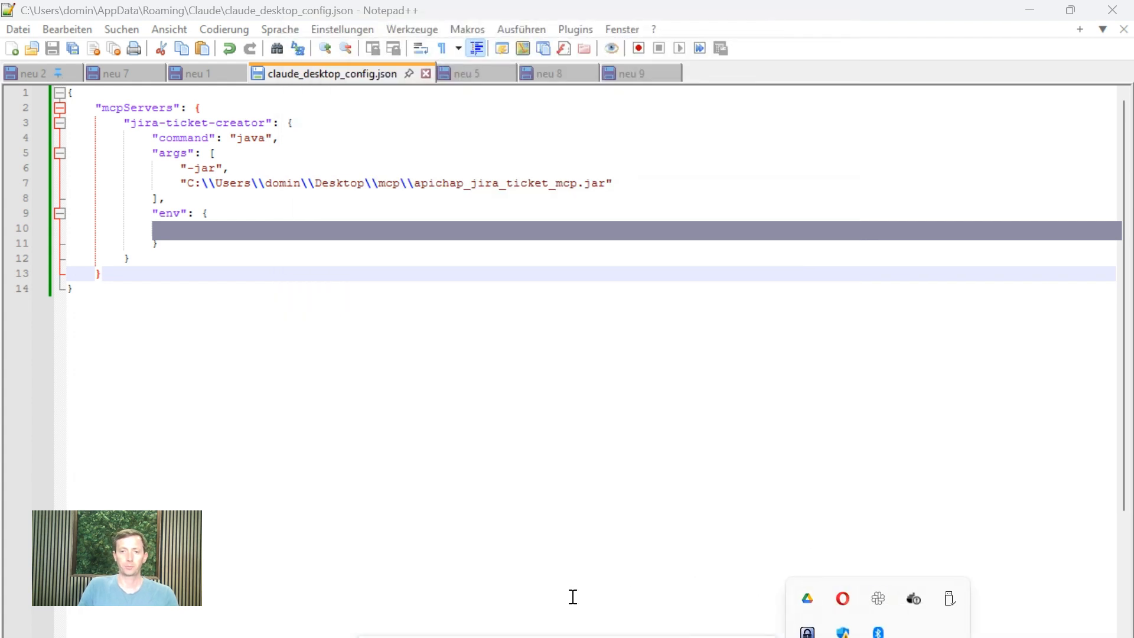
{"action": "key", "text": "super"}
{"action": "type", "text": "claude"}
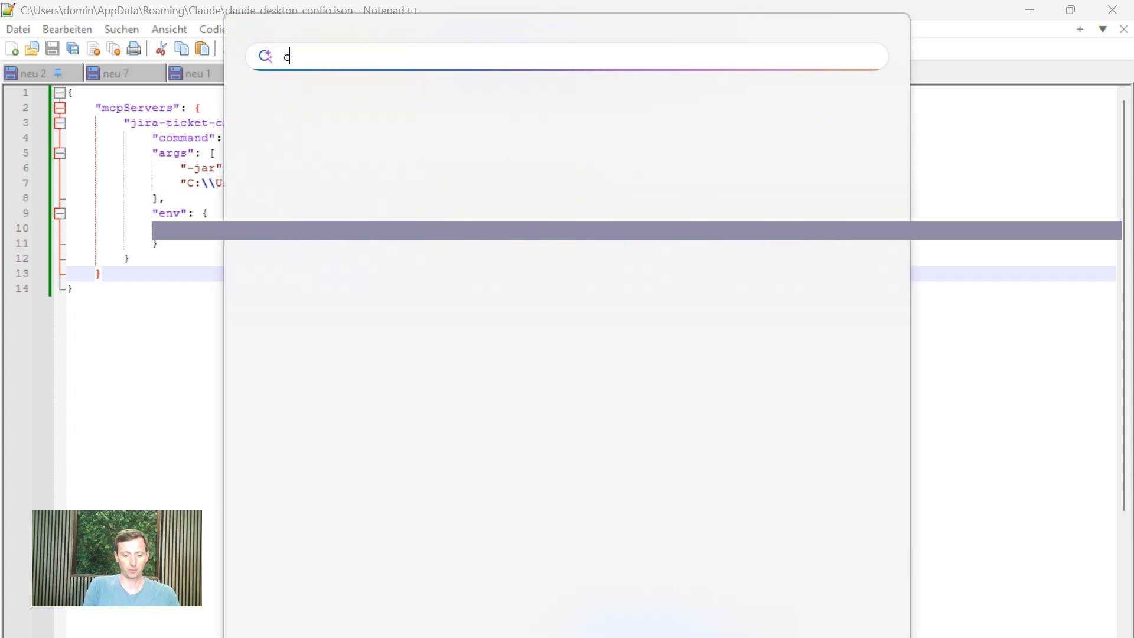
{"action": "key", "text": "Return"}
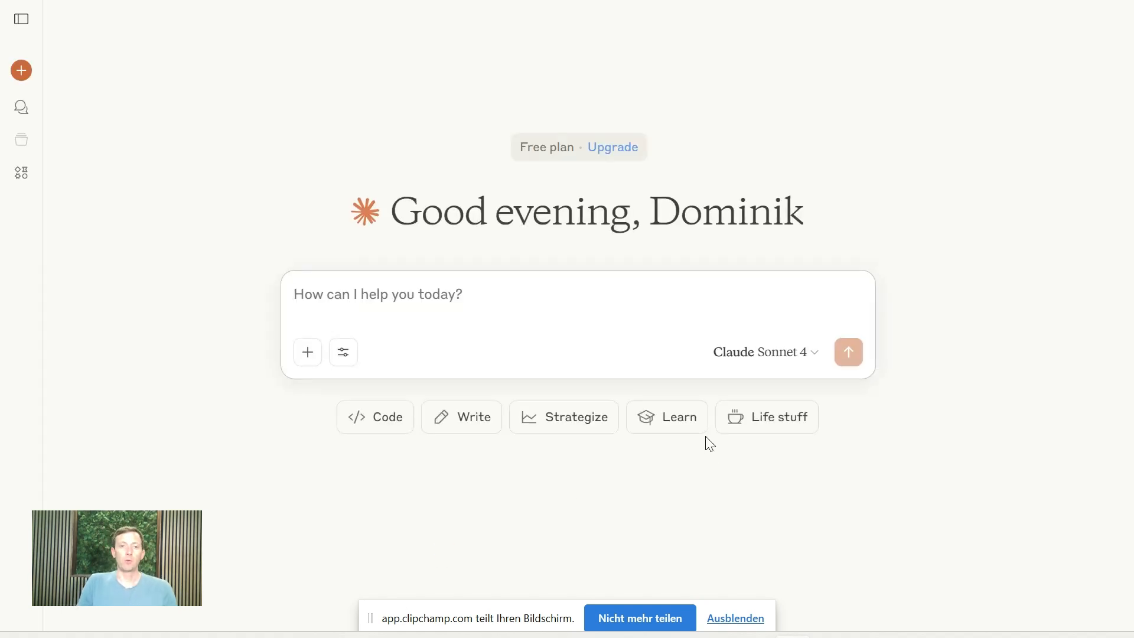
- Check the status, command and arguments of the jira-ticket-creator server in Claude's developer settings, and close the settings
{"action": "left_click", "coordinate": [33, 10]}
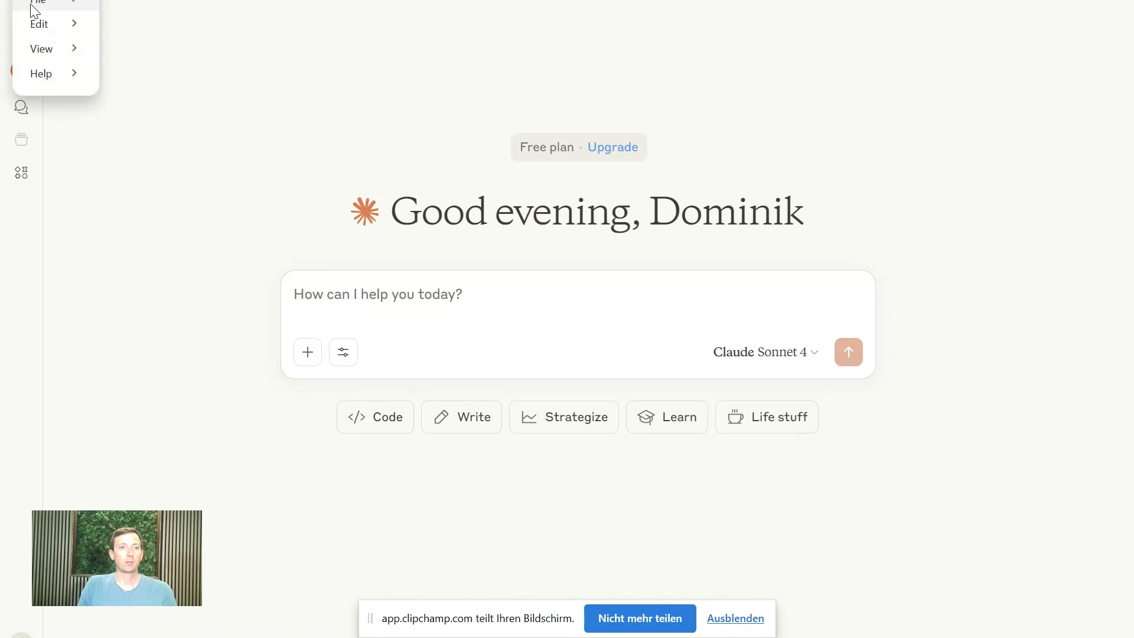
{"action": "mouse_move", "coordinate": [36, 3]}
{"action": "left_click", "coordinate": [121, 25]}
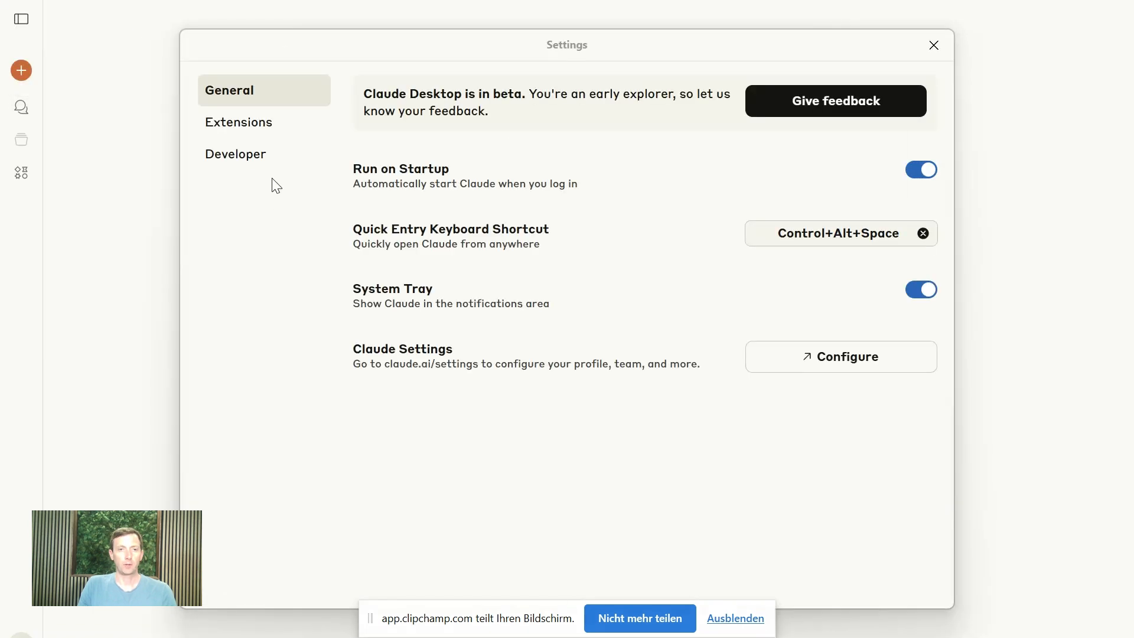
{"action": "left_click", "coordinate": [266, 166]}
{"action": "left_click", "coordinate": [431, 139]}
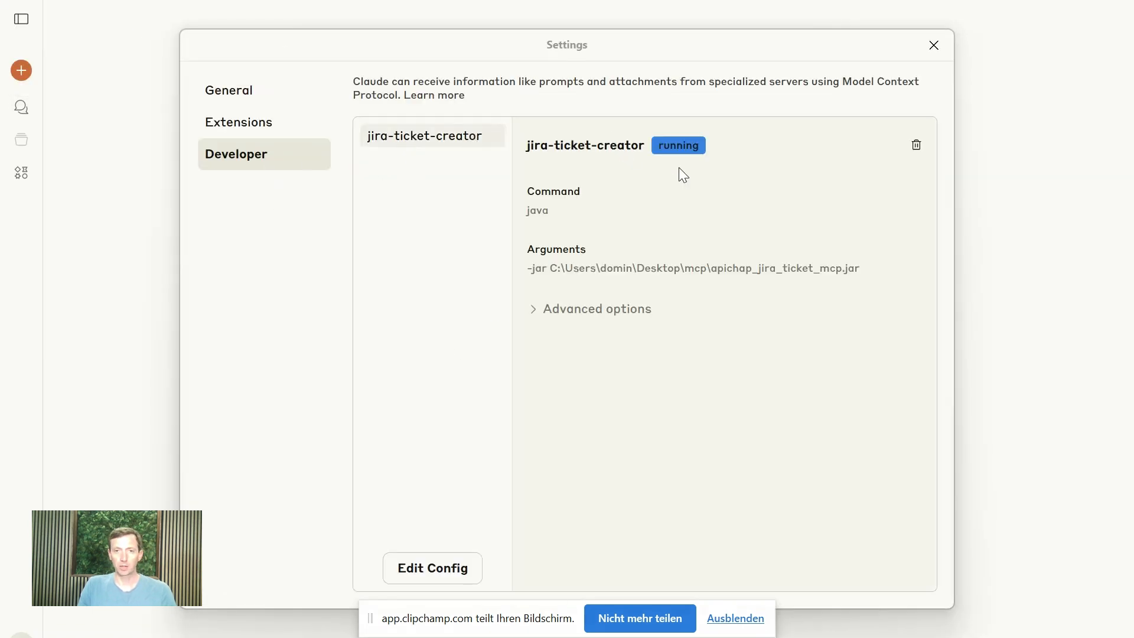
{"action": "left_click", "coordinate": [932, 45]}
- Ask Claude "hey are you able to create jira tickets for us" in a new chat
{"action": "type", "text": "he"}
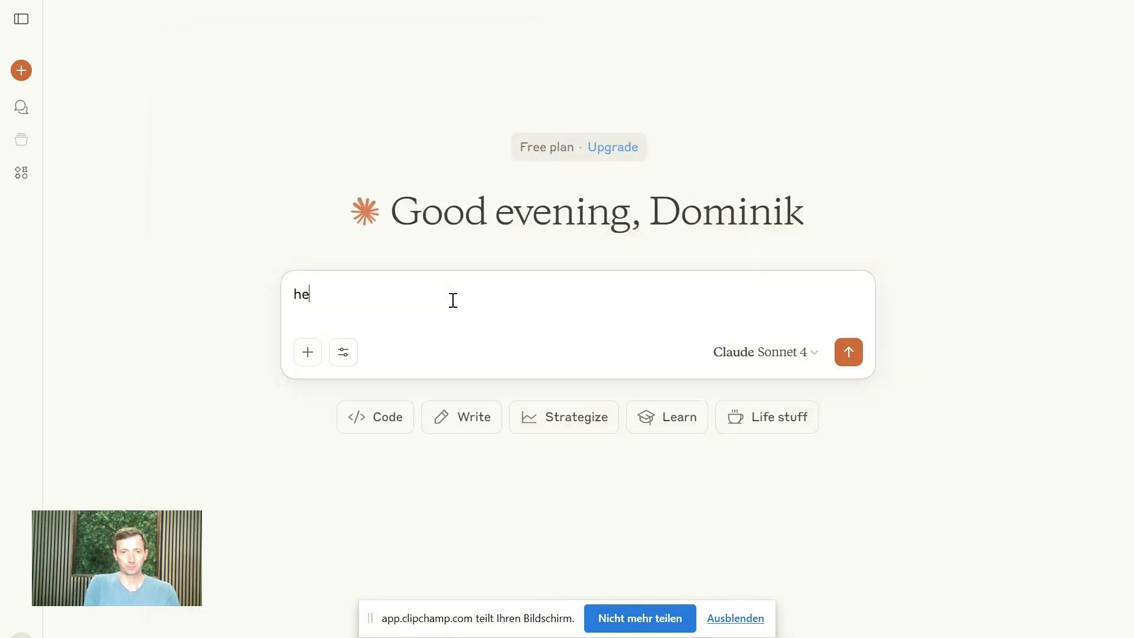
{"action": "type", "text": "y are you able to "}
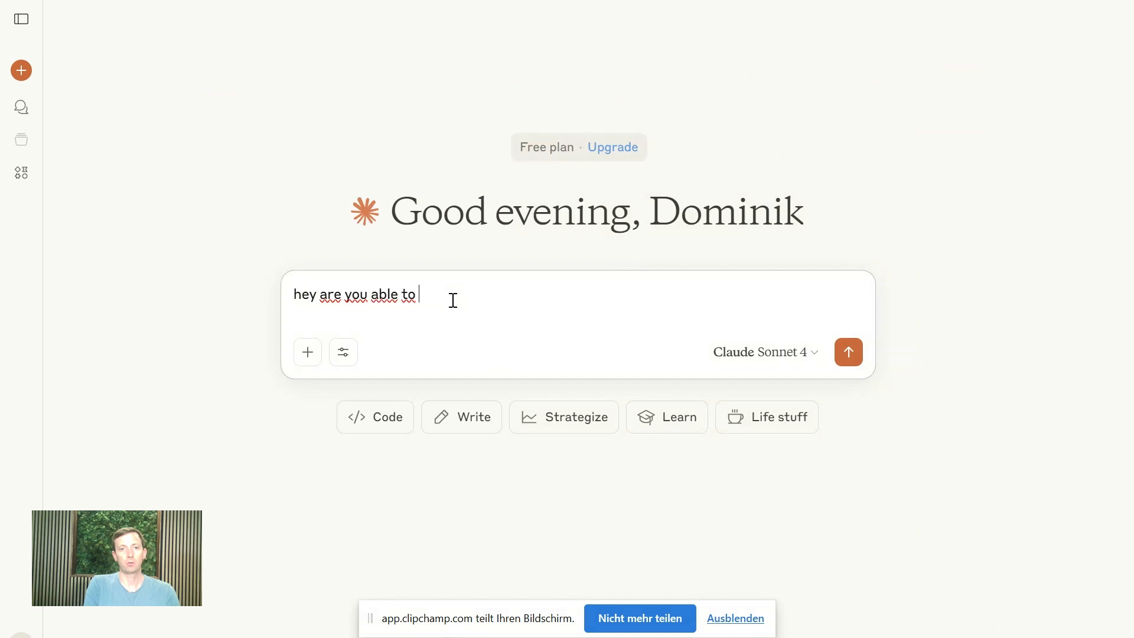
{"action": "type", "text": "create tira tickets for us"}
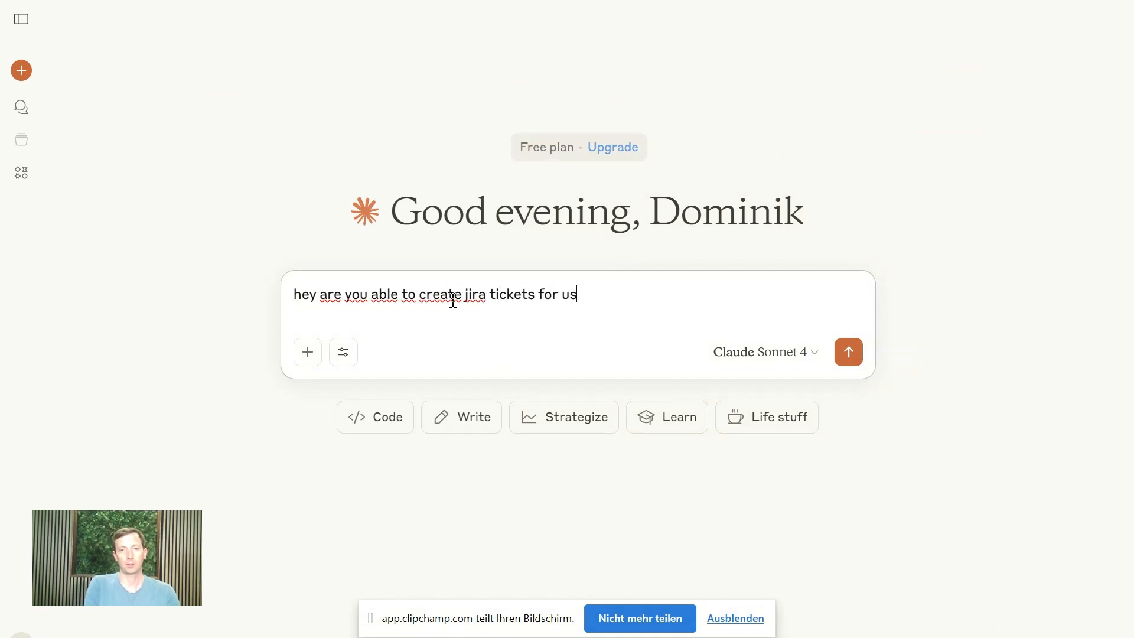
{"action": "key", "text": "Return"}
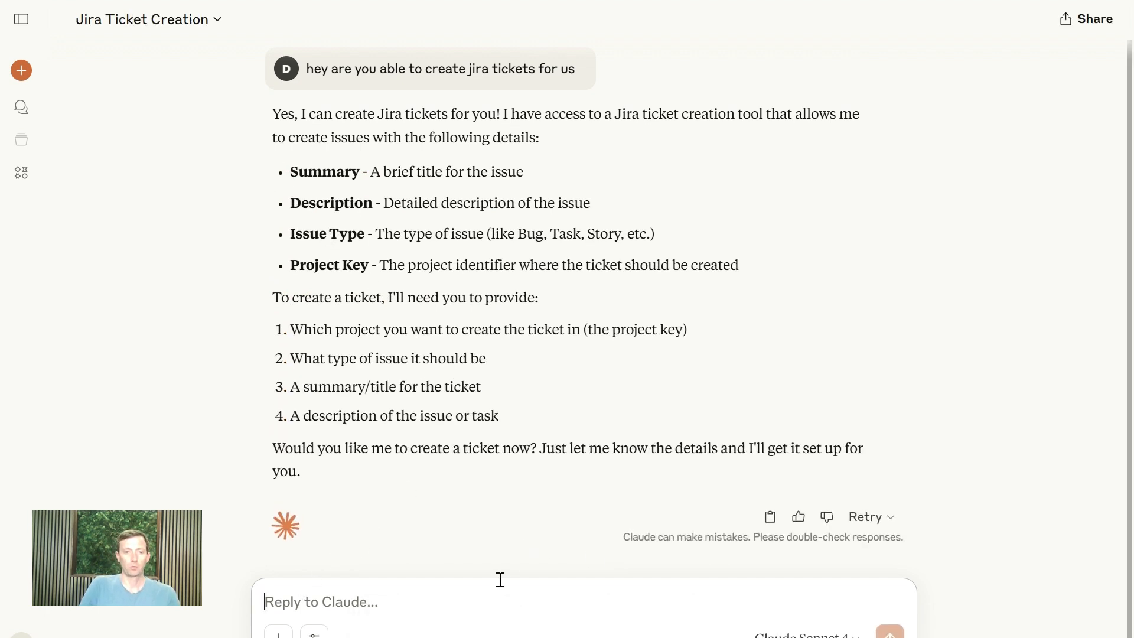
- Write "Lets add a new jira task to the project: TP." as the first line of the reply to Claude
{"action": "type", "text": "Lets a"}
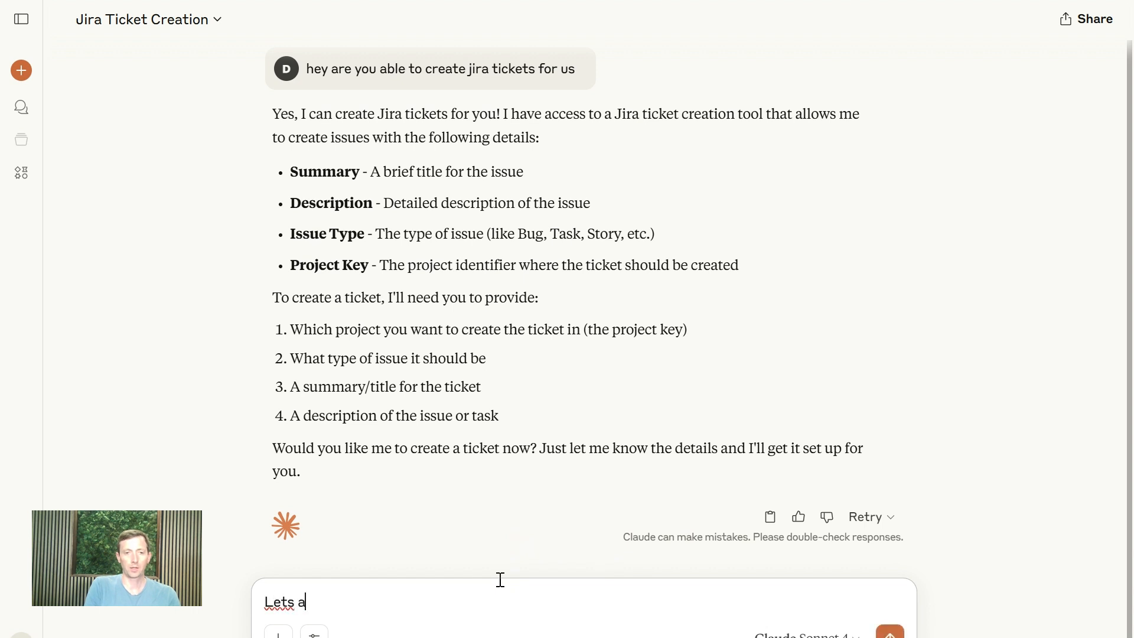
{"action": "type", "text": "dd a new jira "}
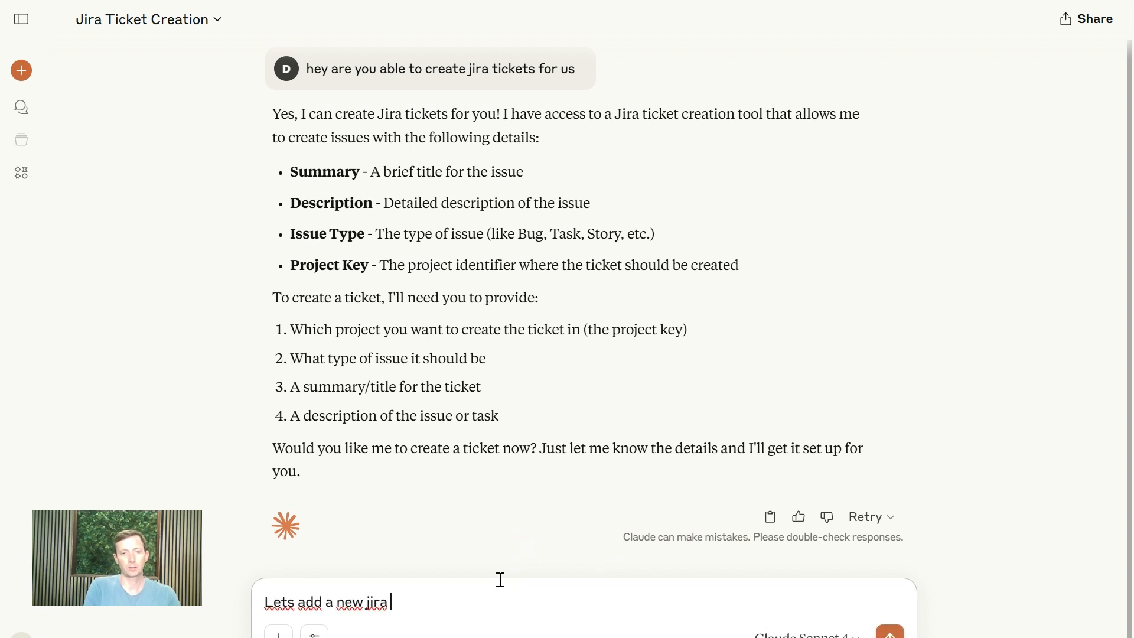
{"action": "type", "text": "ticke"}
{"action": "key", "text": "BackSpace"}
{"action": "type", "text": "ket to th"}
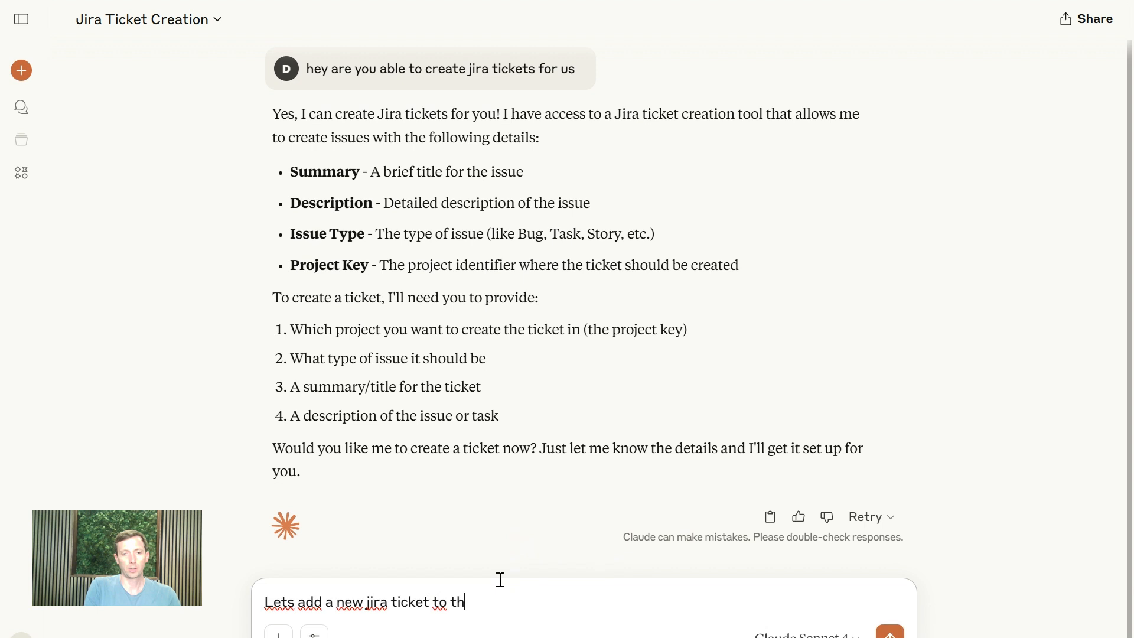
{"action": "type", "text": "e prje"}
{"action": "type", "text": "ject"}
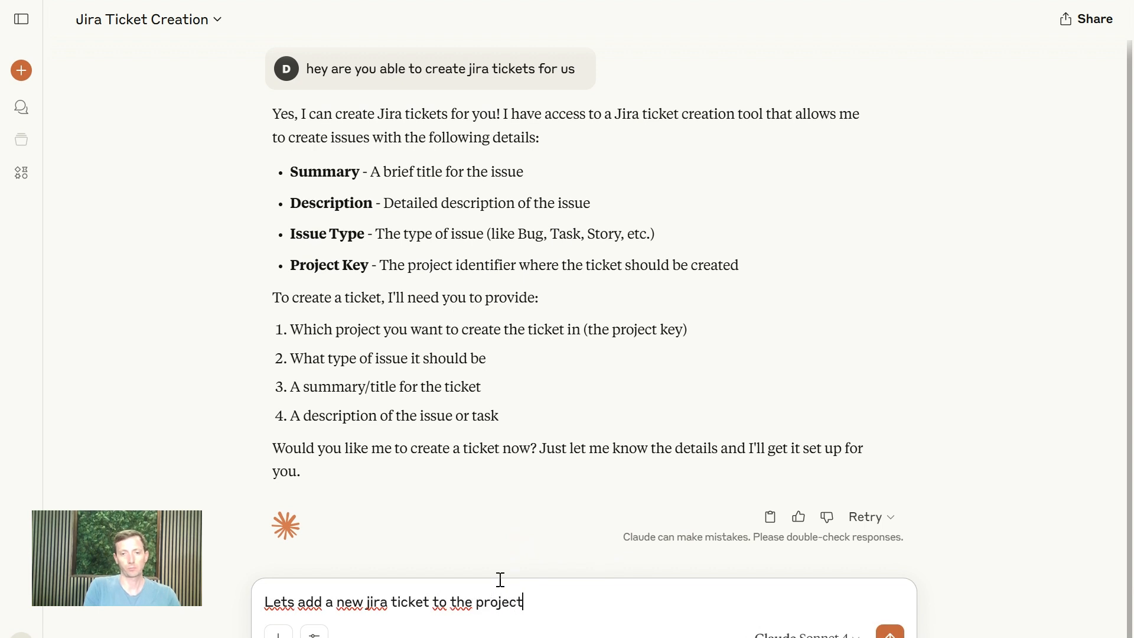
{"action": "type", "text": ": TP."}
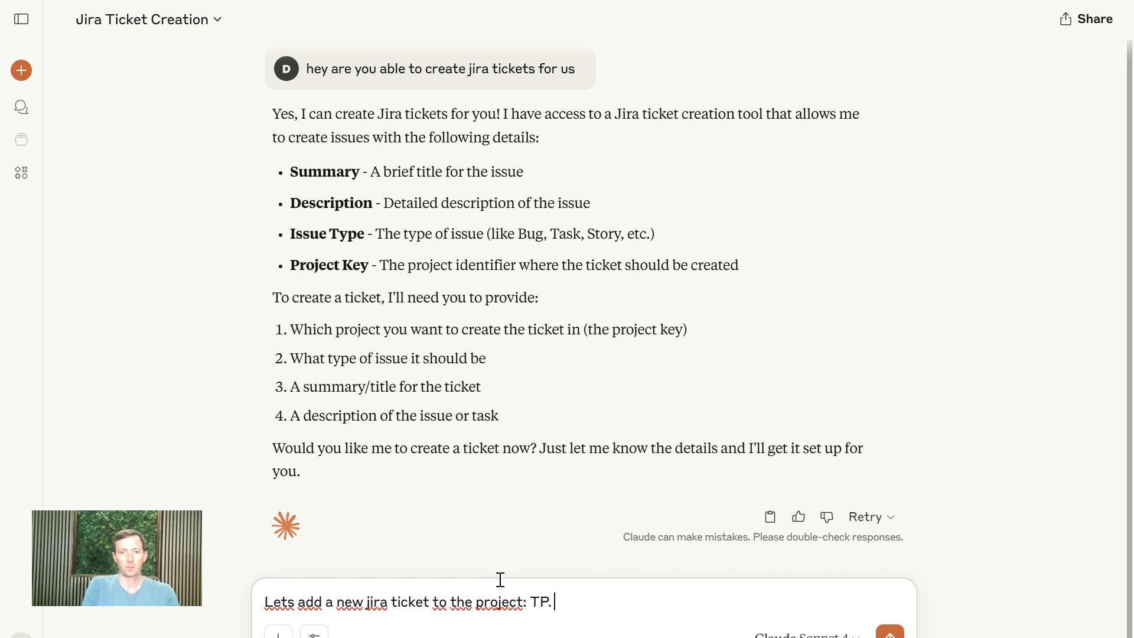
{"action": "double_click", "coordinate": [401, 602]}
{"action": "type", "text": "task"}
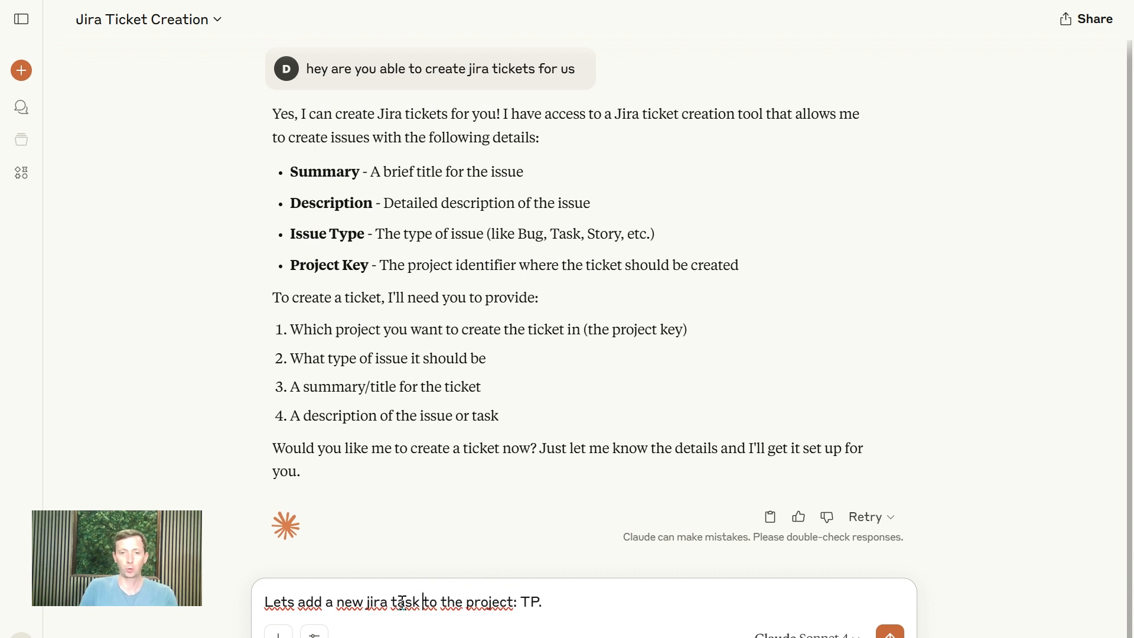
- Add a second line to the unsent message reading "The issue is Launch Producthunt tomorow."
{"action": "key", "text": "shift+Return"}
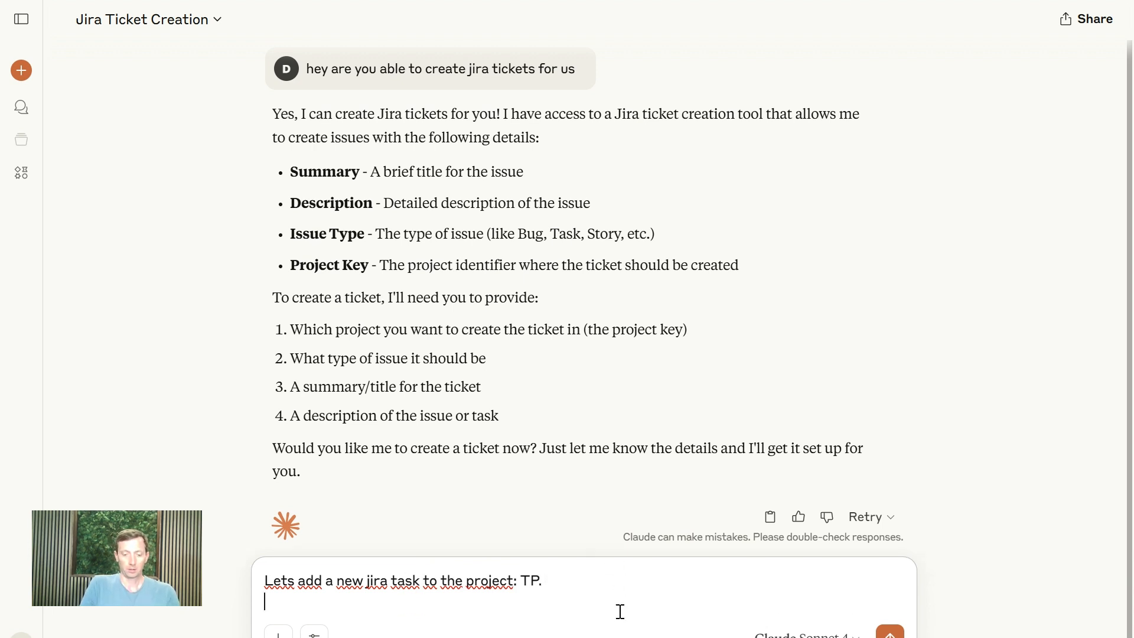
{"action": "type", "text": "The "}
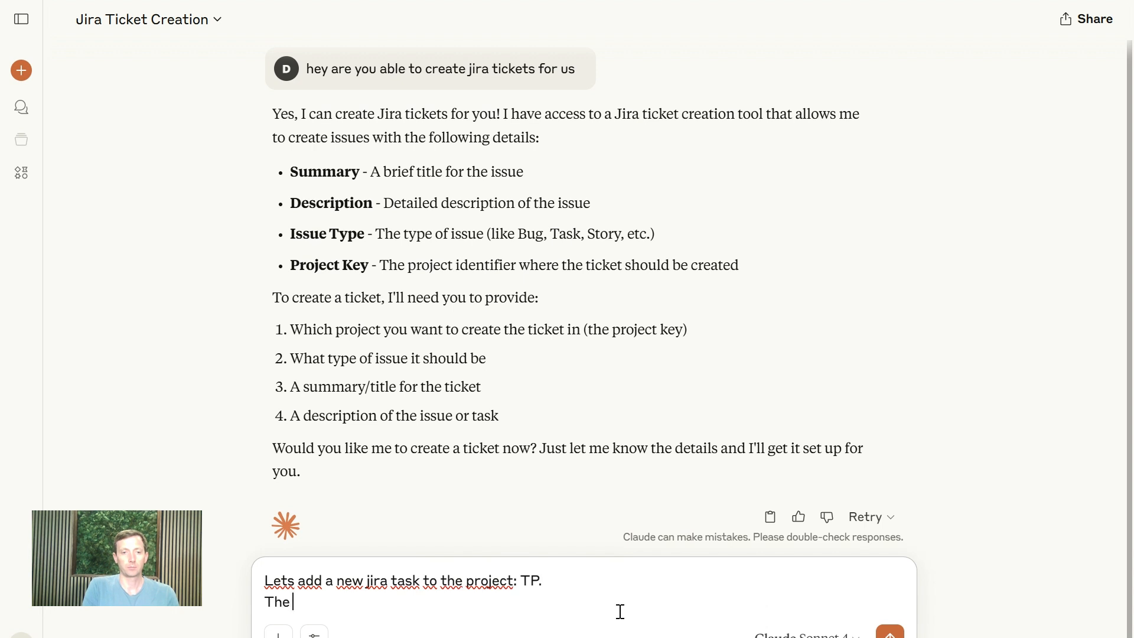
{"action": "type", "text": "issue is test"}
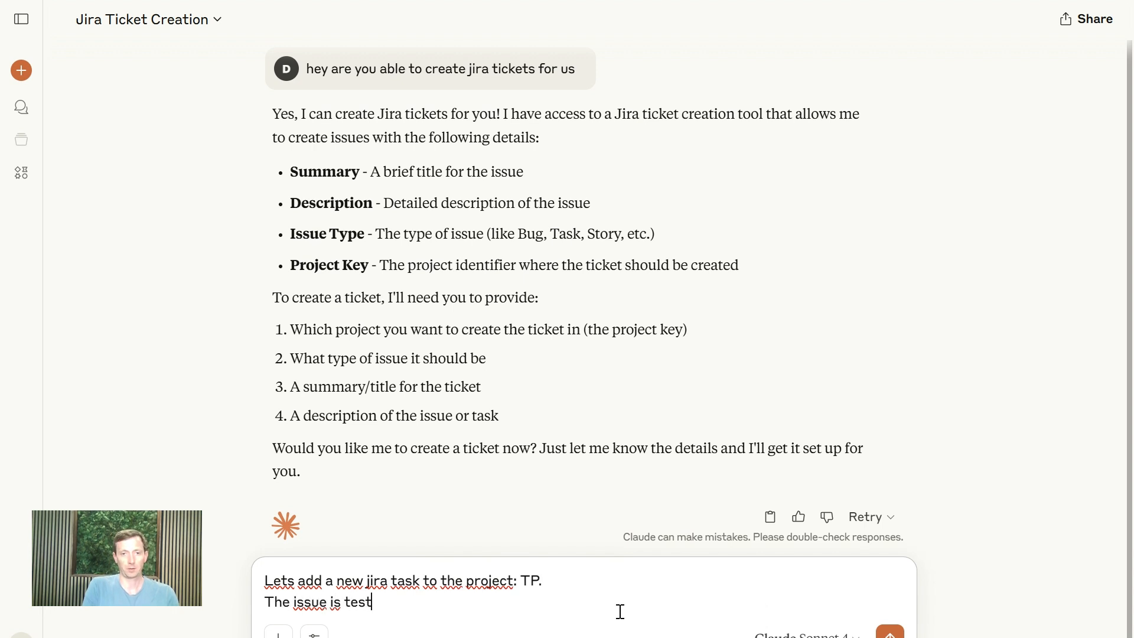
{"action": "key", "text": "BackSpace"}
{"action": "key", "text": "BackSpace"}
{"action": "key", "text": "BackSpace"}
{"action": "key", "text": "BackSpace"}
{"action": "type", "text": "Launch "}
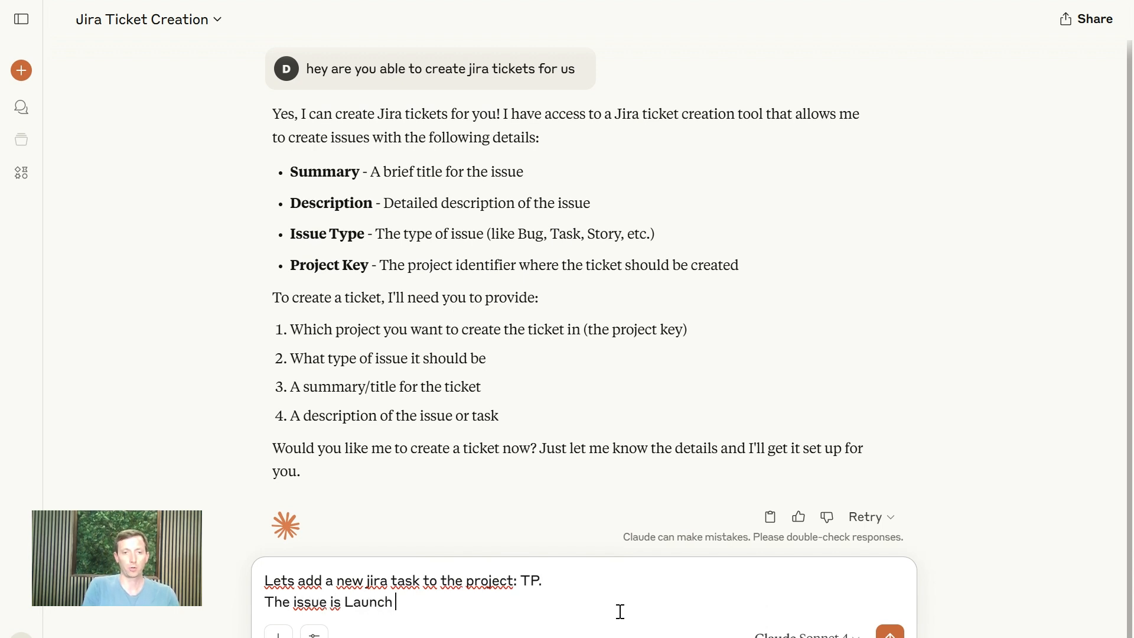
{"action": "type", "text": "Producth"}
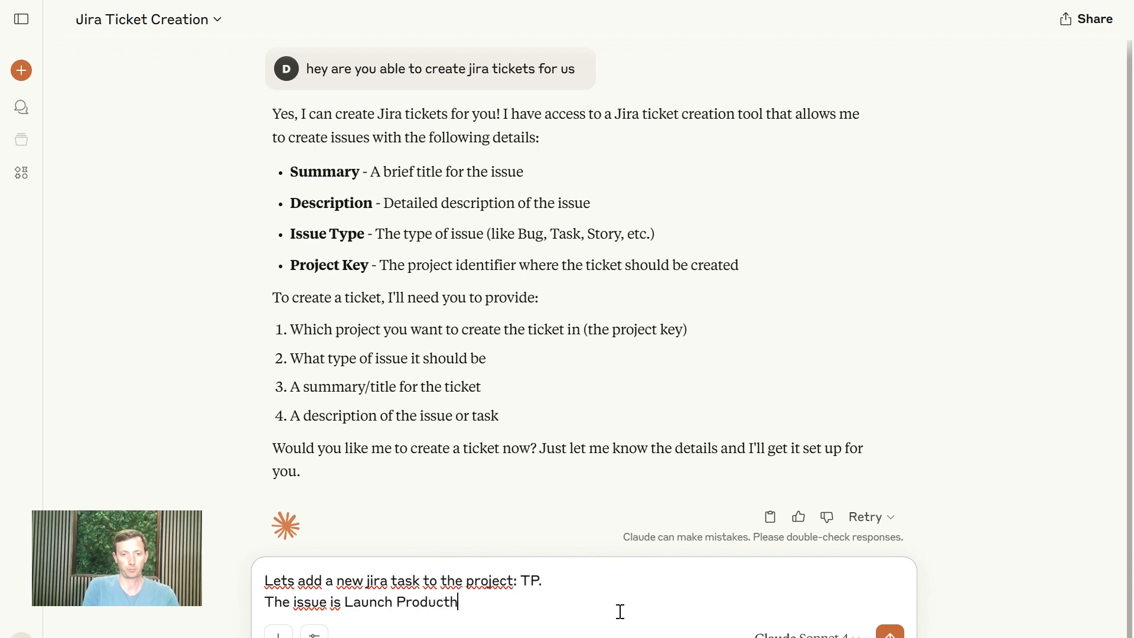
{"action": "type", "text": "unt tomo"}
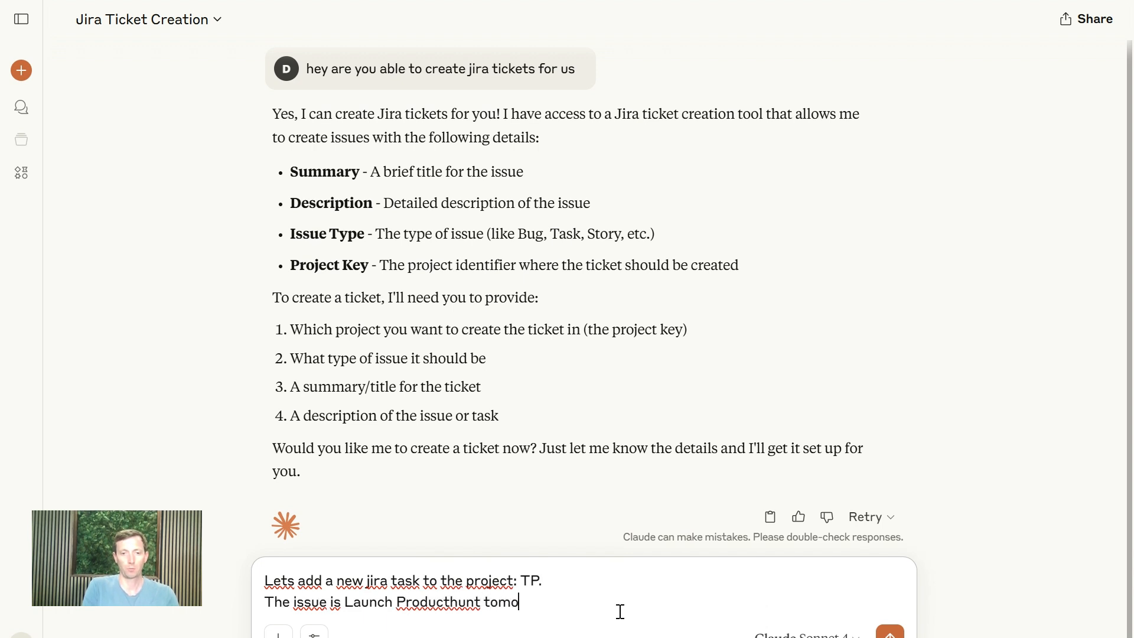
{"action": "type", "text": "row. Feels"}
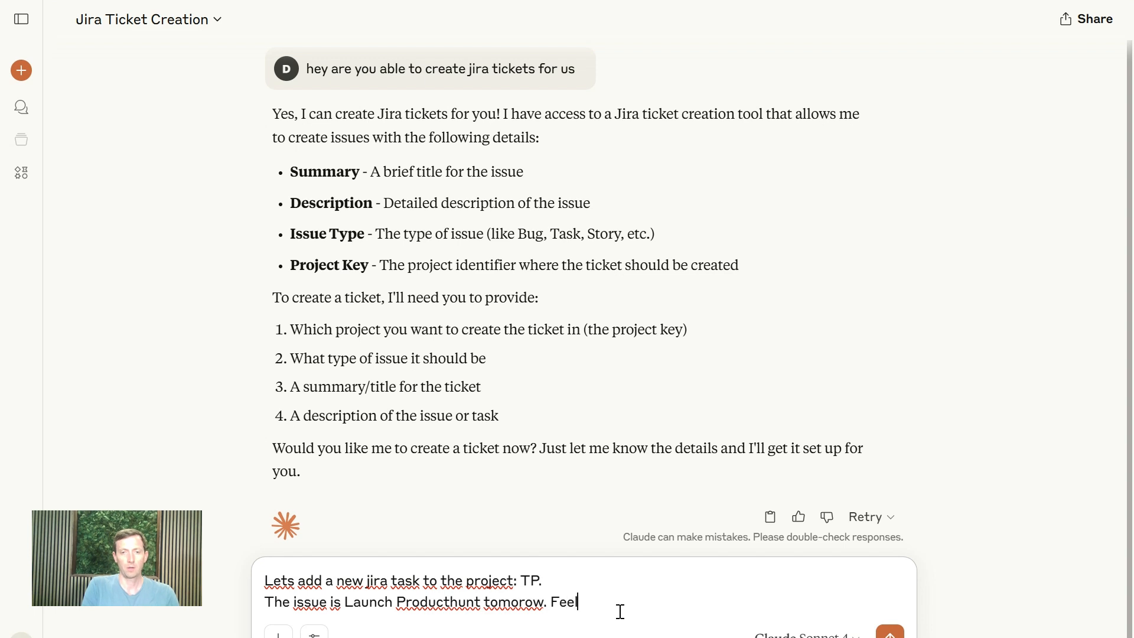
{"action": "key", "text": "BackSpace"}
{"action": "key", "text": "BackSpace"}
{"action": "key", "text": "BackSpace"}
{"action": "key", "text": "BackSpace"}
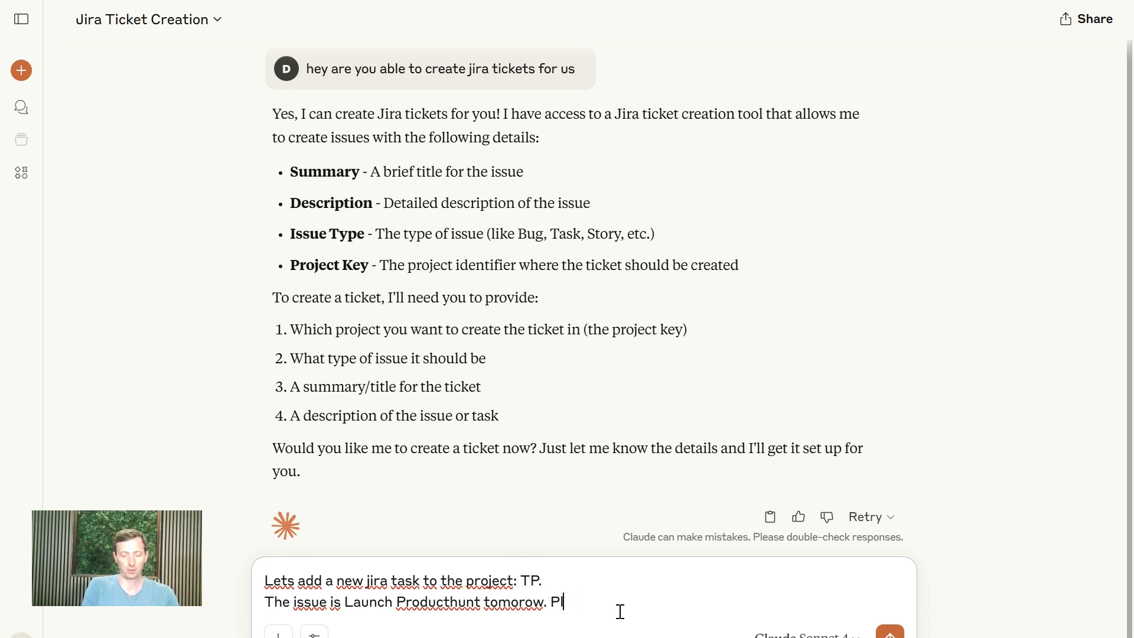
- Complete the message with "Plz generate a best practice description with common task we have to do." and send it
{"action": "type", "text": "z generate a bes"}
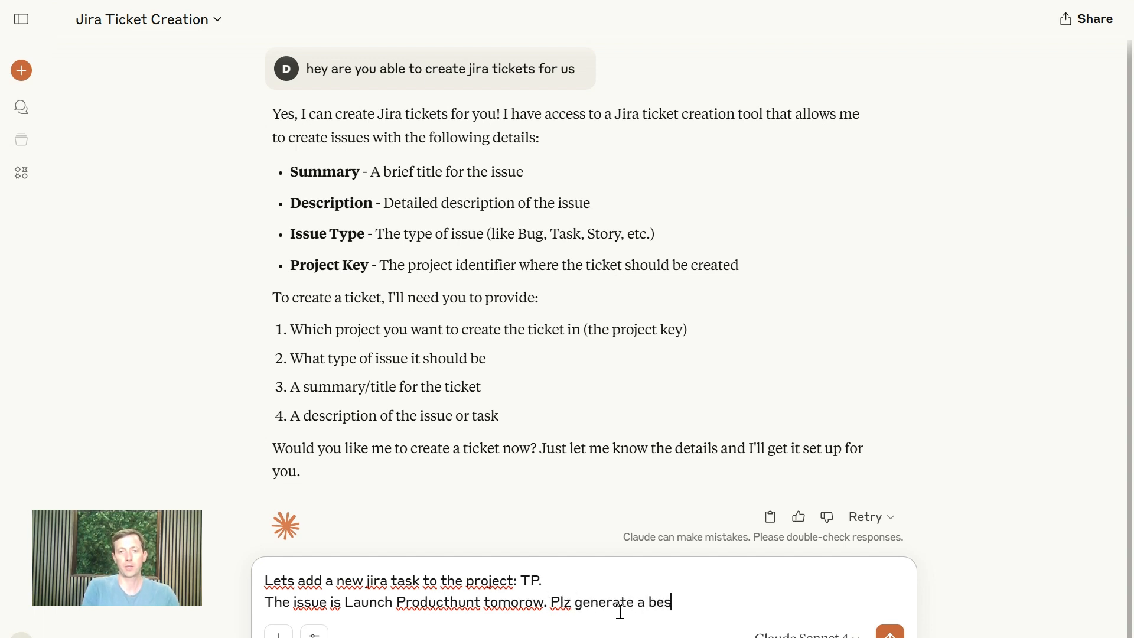
{"action": "type", "text": "t practice desc"}
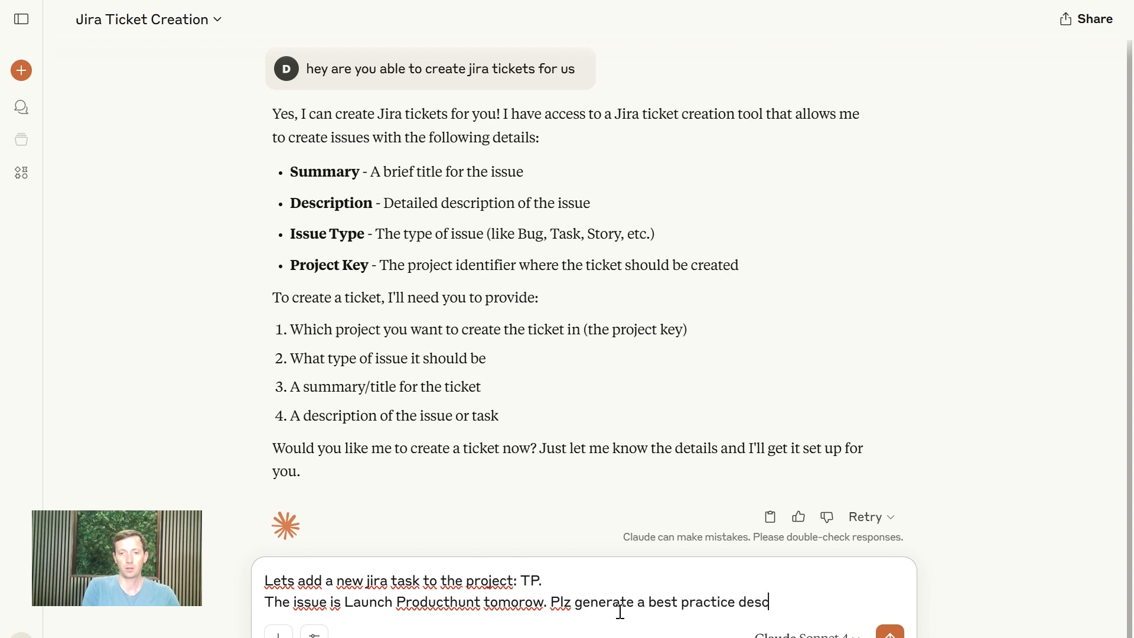
{"action": "type", "text": "ription with"}
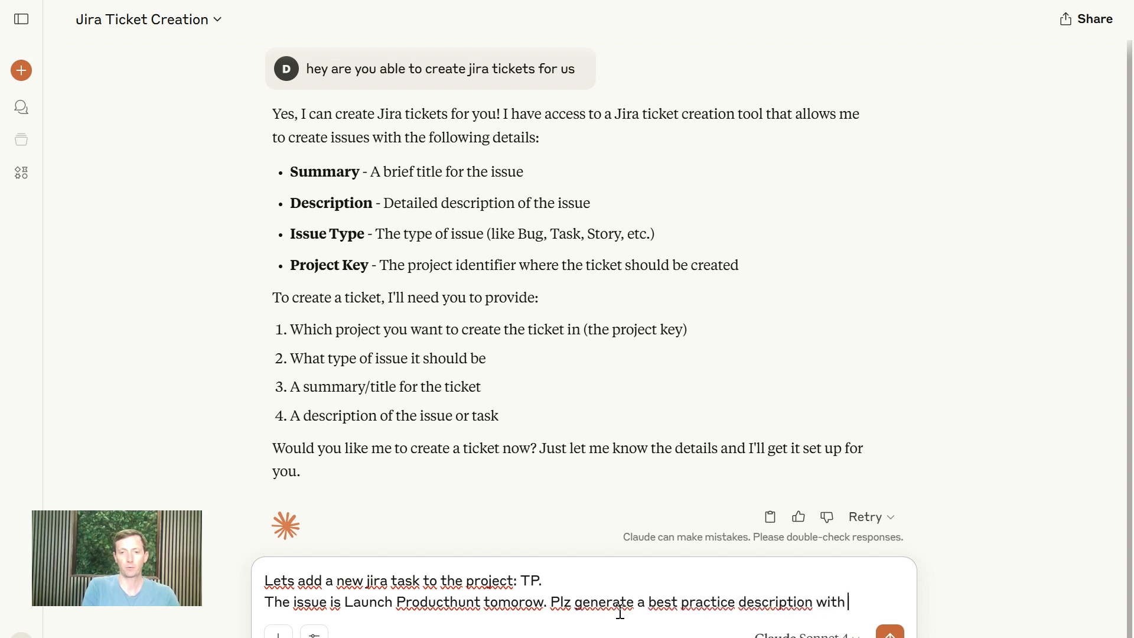
{"action": "key", "text": "shift+Return"}
{"action": "type", "text": "common task "}
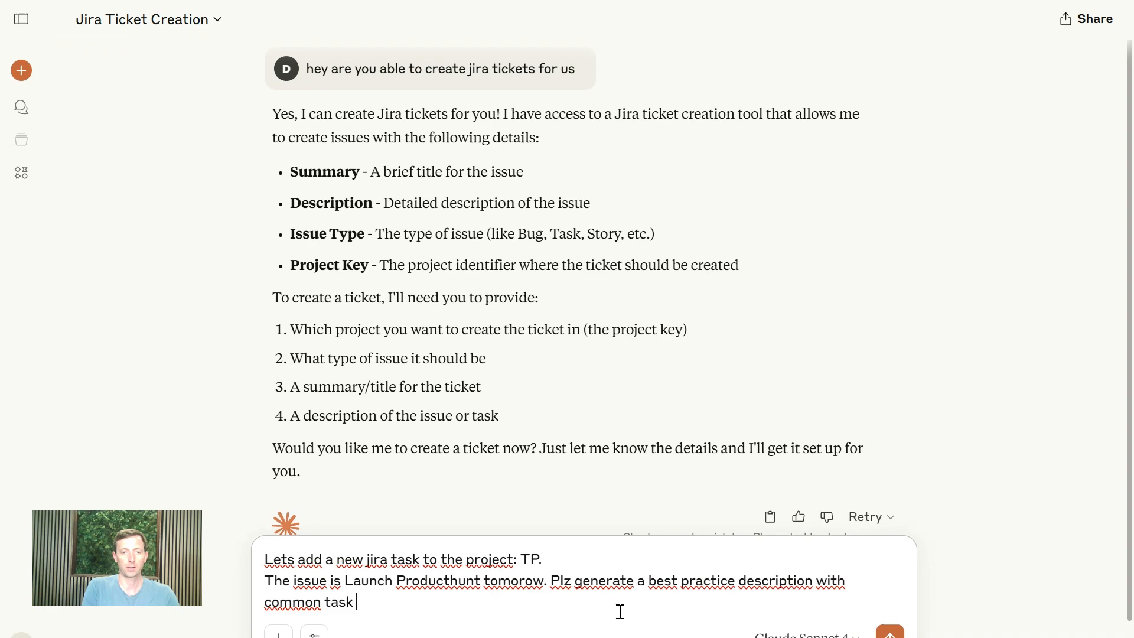
{"action": "type", "text": "we have to do."}
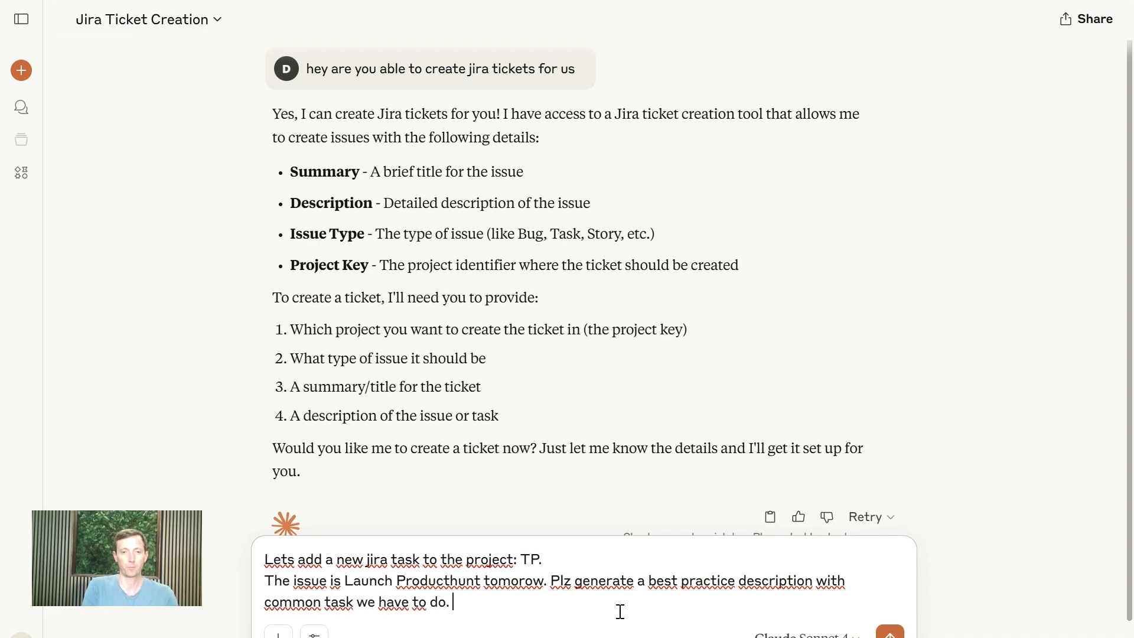
{"action": "key", "text": "Return"}
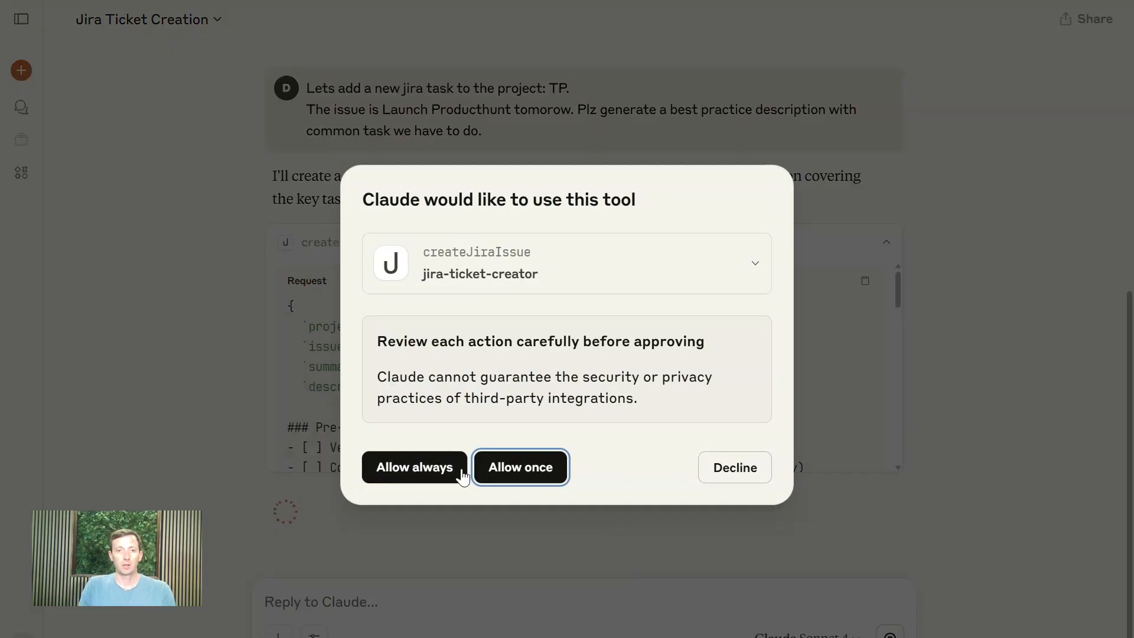
- Always allow the createJiraIssue tool of jira-ticket-creator and review the ticket description in its request
{"action": "left_click", "coordinate": [407, 470]}
{"action": "scroll", "coordinate": [612, 354], "scroll_direction": "down", "scroll_amount": 2}
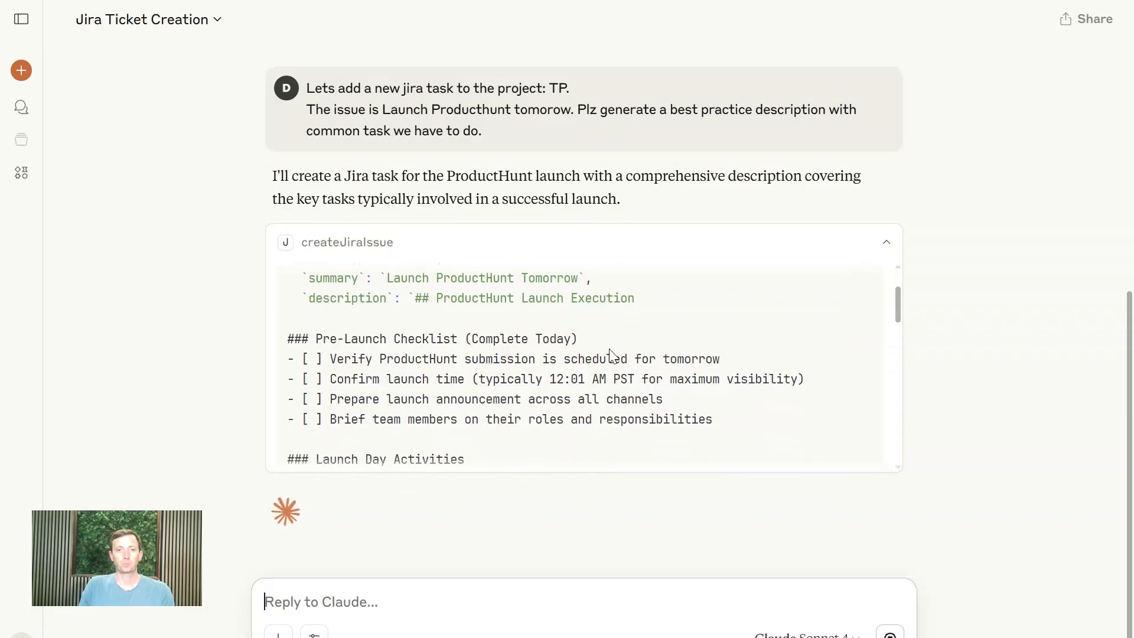
{"action": "left_click_drag", "start_coordinate": [465, 340], "coordinate": [578, 341]}
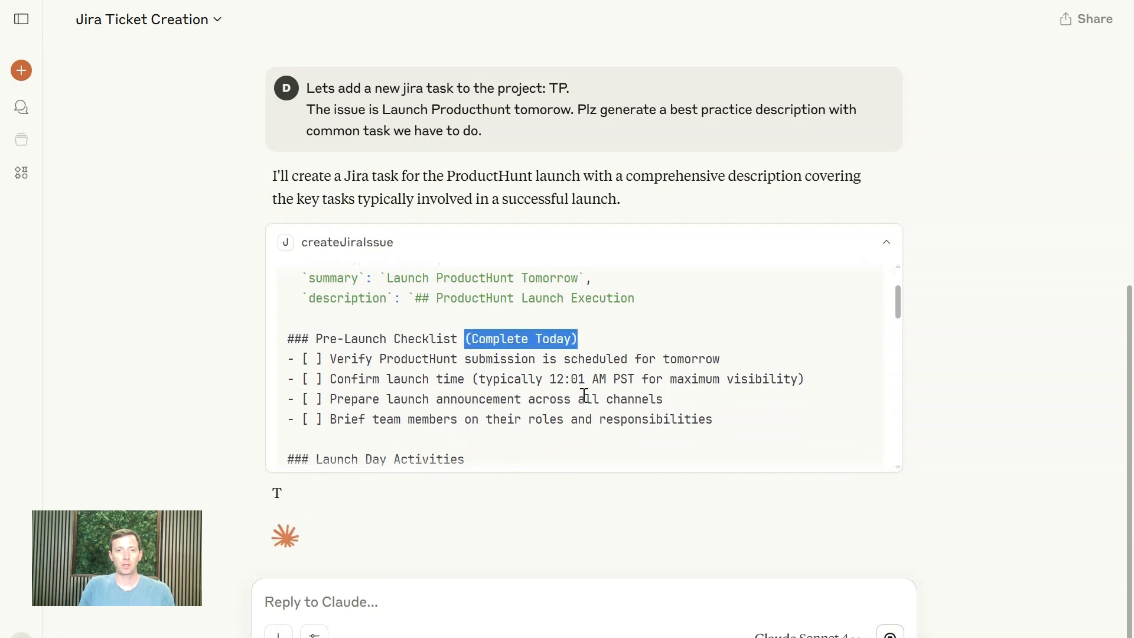
{"action": "scroll", "coordinate": [582, 395], "scroll_direction": "down", "scroll_amount": 2}
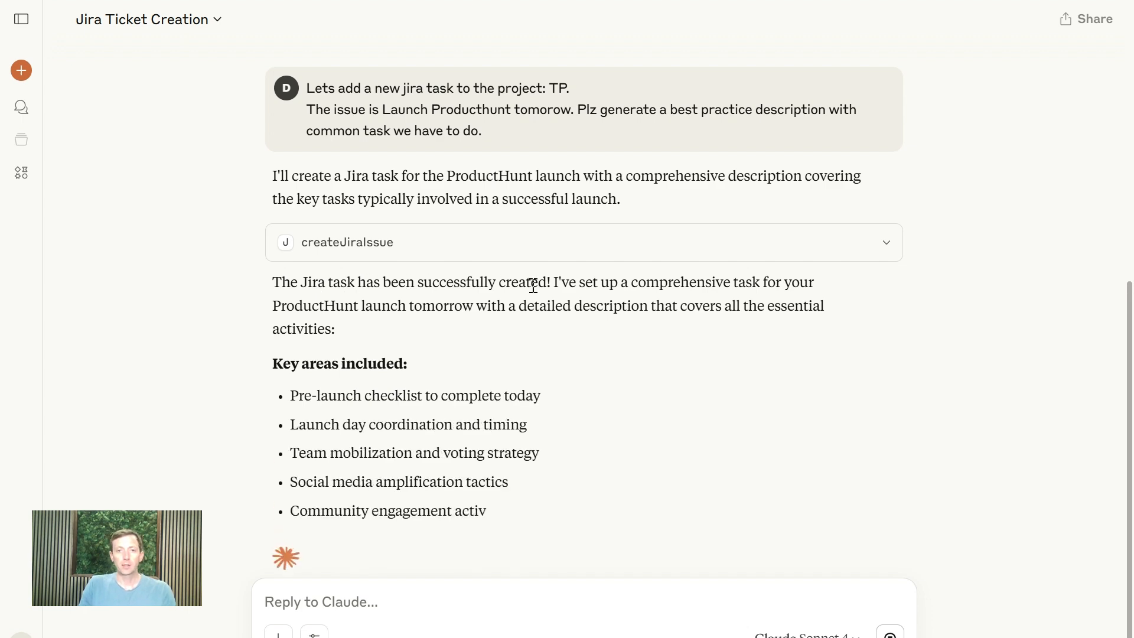
- Switch to the Jira TP board, review the full description of the "Launch ProductHunt Tomorrow" task and close its details
{"action": "scroll", "coordinate": [608, 297], "scroll_direction": "down", "scroll_amount": 3}
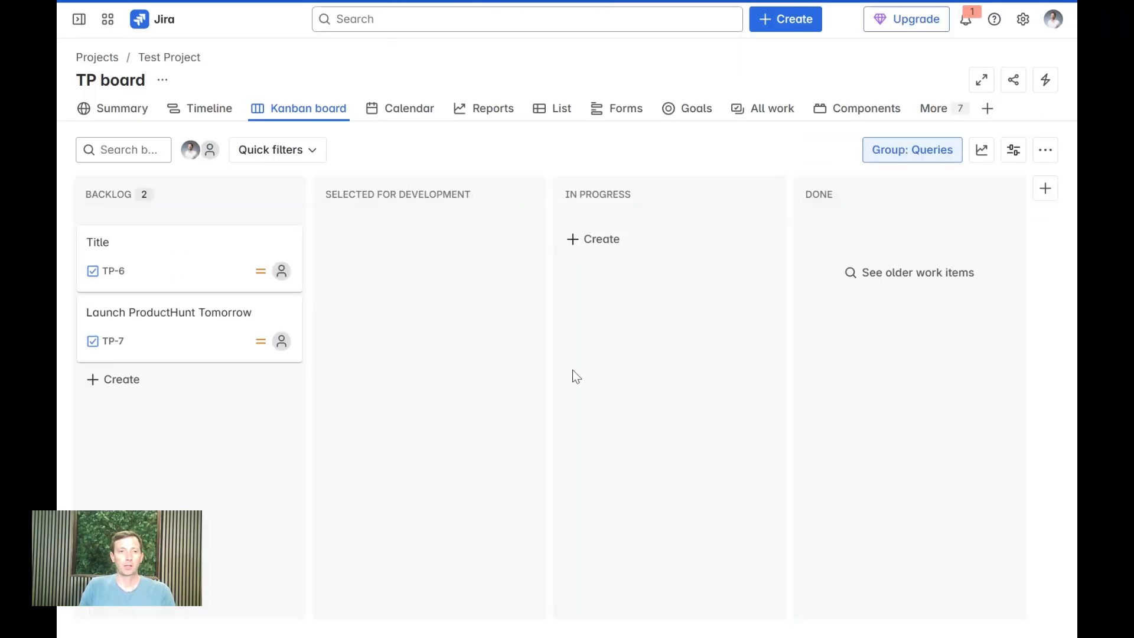
{"action": "left_click", "coordinate": [216, 322]}
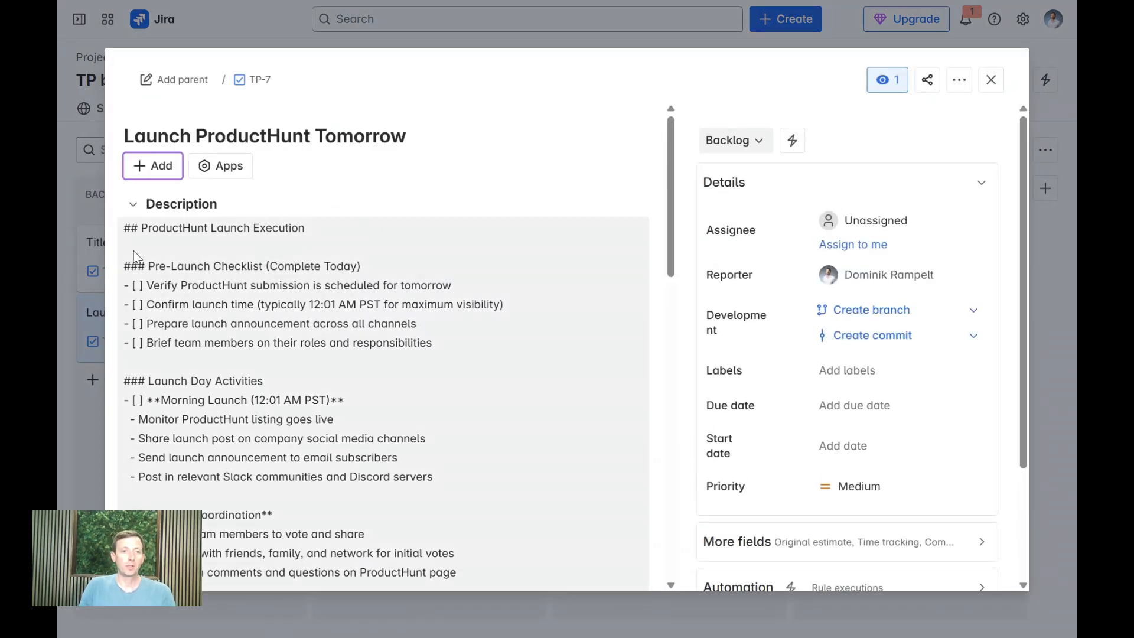
{"action": "scroll", "coordinate": [255, 321], "scroll_direction": "down", "scroll_amount": 1}
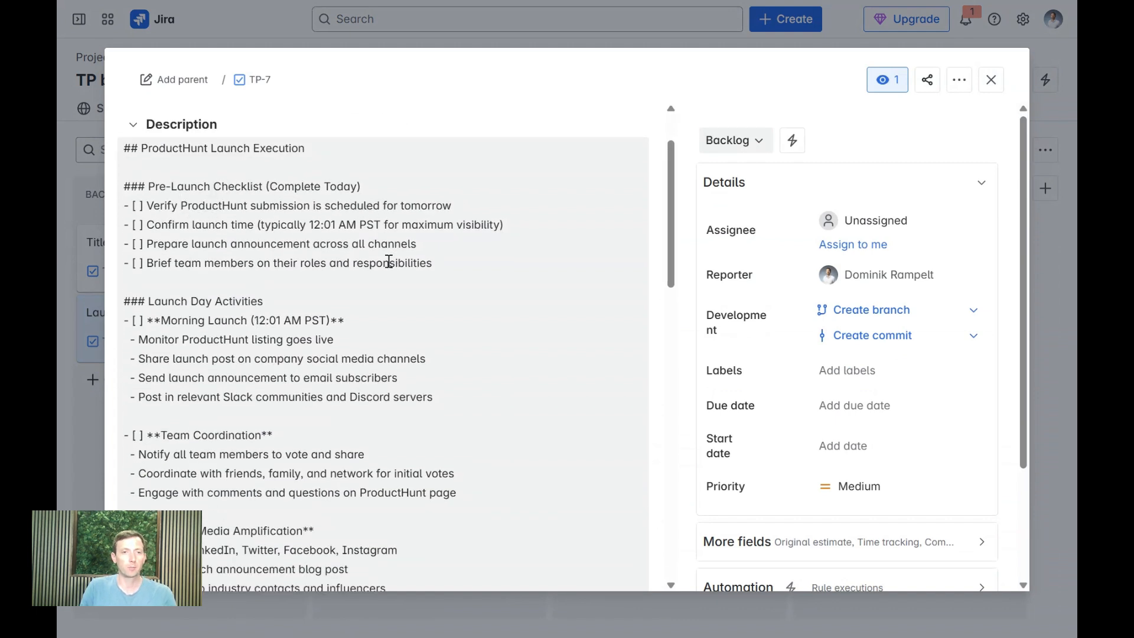
{"action": "scroll", "coordinate": [209, 326], "scroll_direction": "down", "scroll_amount": 1}
{"action": "scroll", "coordinate": [209, 326], "scroll_direction": "down", "scroll_amount": 1}
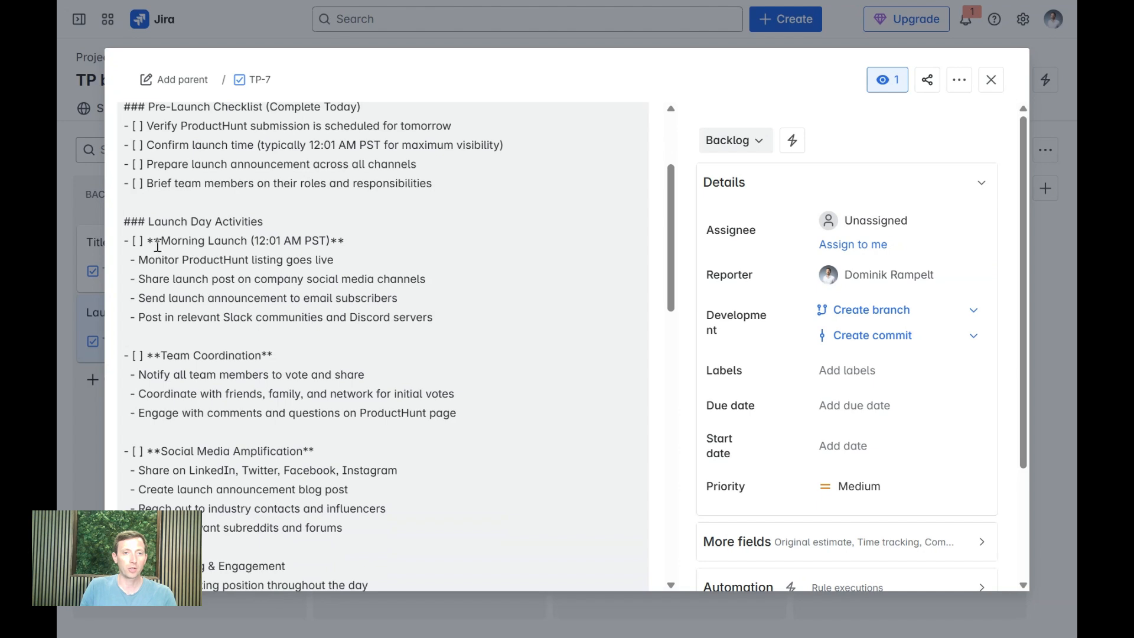
{"action": "scroll", "coordinate": [329, 303], "scroll_direction": "down", "scroll_amount": 2}
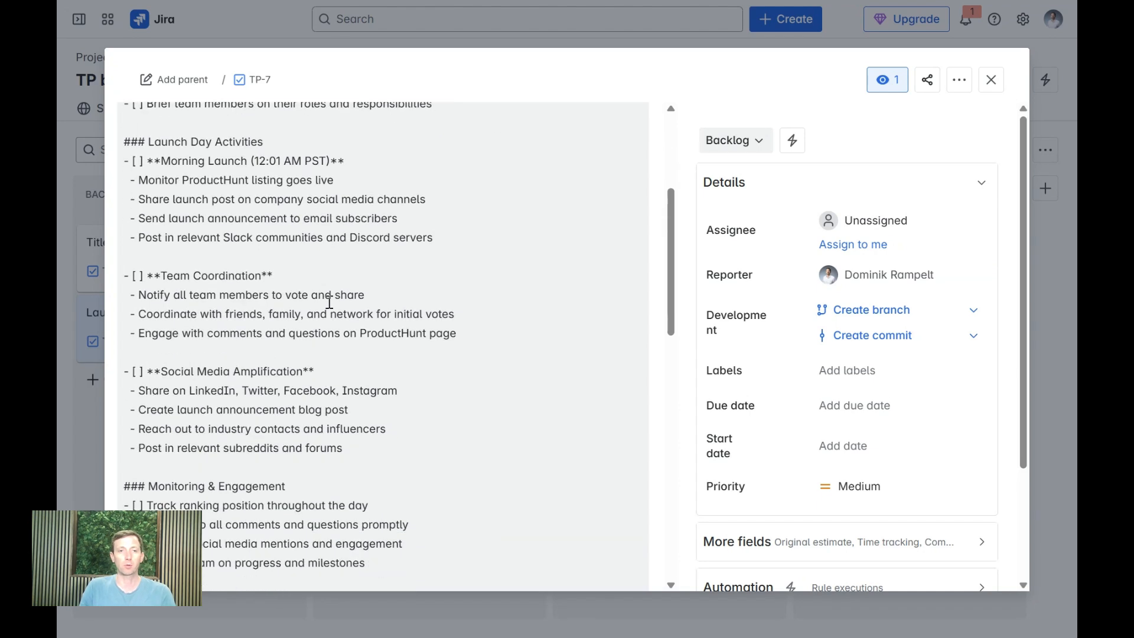
{"action": "scroll", "coordinate": [329, 307], "scroll_direction": "down", "scroll_amount": 12}
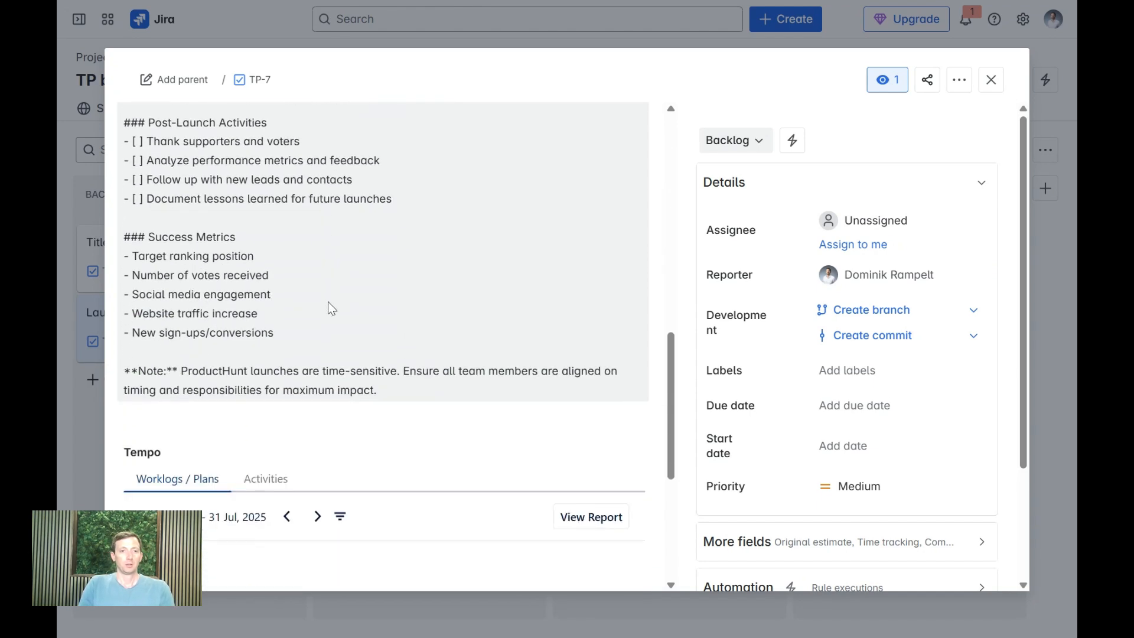
{"action": "scroll", "coordinate": [329, 307], "scroll_direction": "up", "scroll_amount": 4}
{"action": "left_click", "coordinate": [992, 81]}
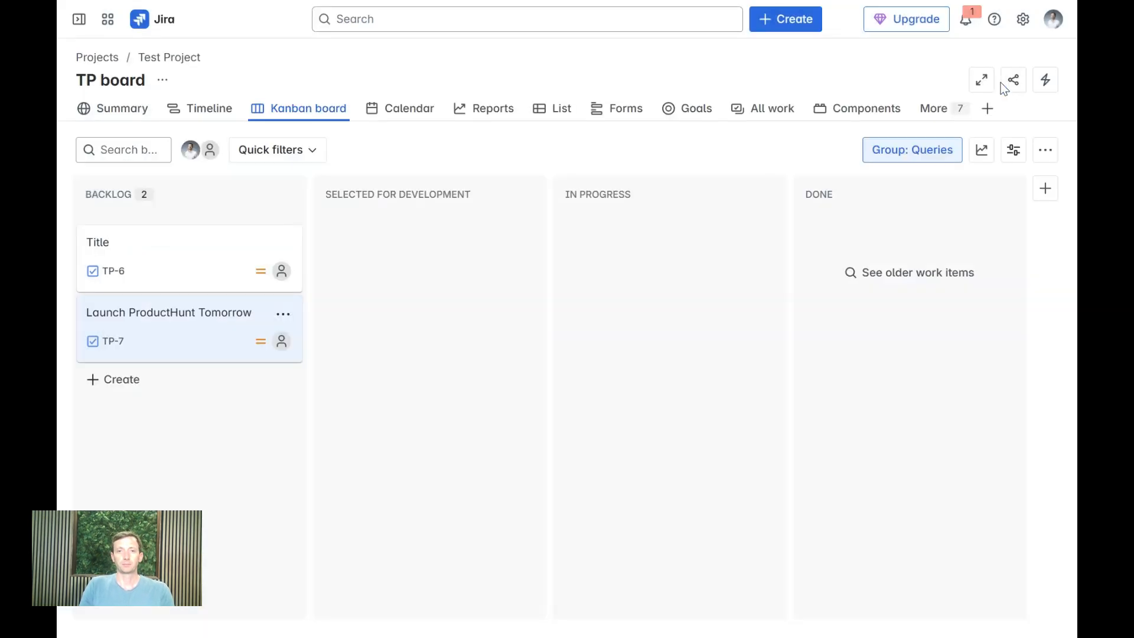